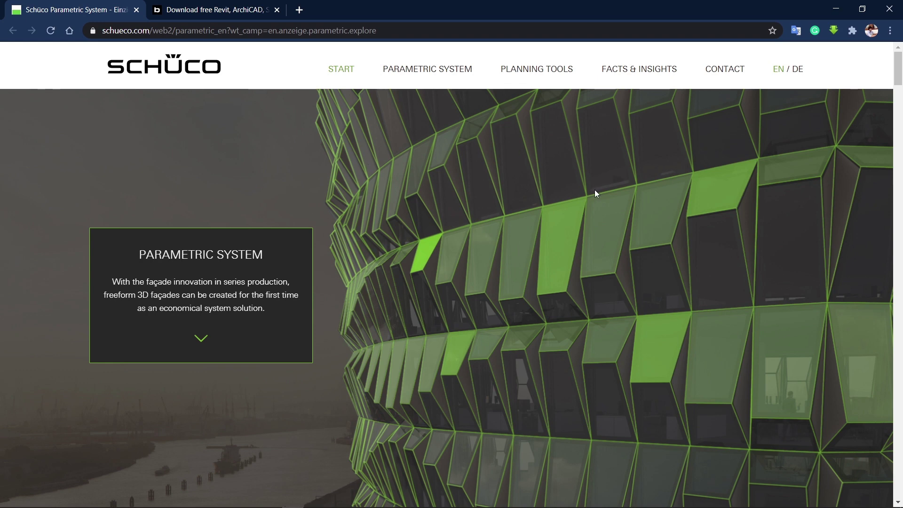
- Read through the Schüco Parametric System page, from the introduction to the planning tools and plug-in download section
{"action": "scroll", "coordinate": [595, 189], "scroll_direction": "down", "scroll_amount": 1}
{"action": "scroll", "coordinate": [470, 306], "scroll_direction": "up", "scroll_amount": 1}
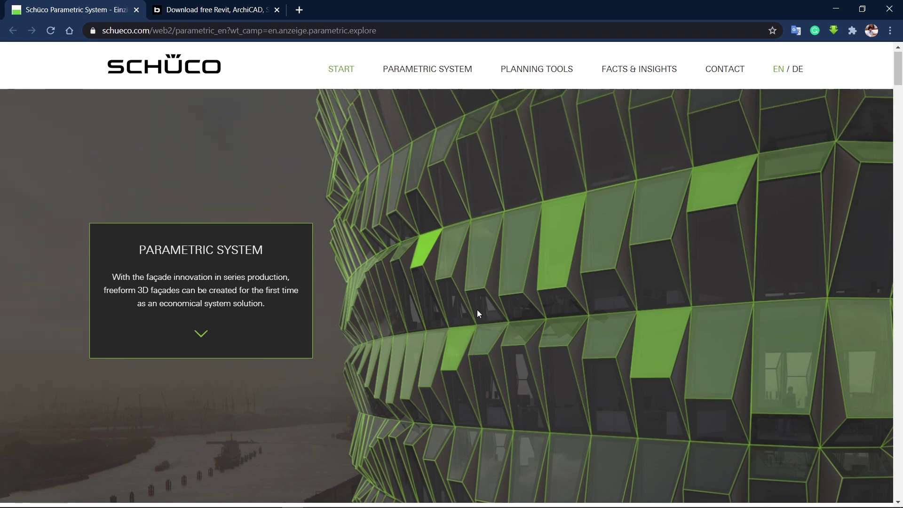
{"action": "scroll", "coordinate": [696, 243], "scroll_direction": "down", "scroll_amount": 1}
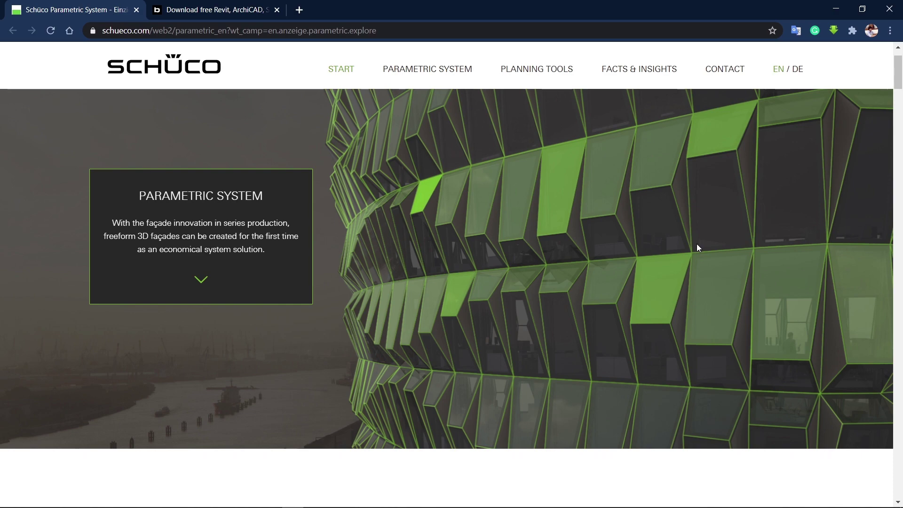
{"action": "scroll", "coordinate": [696, 244], "scroll_direction": "down", "scroll_amount": 6}
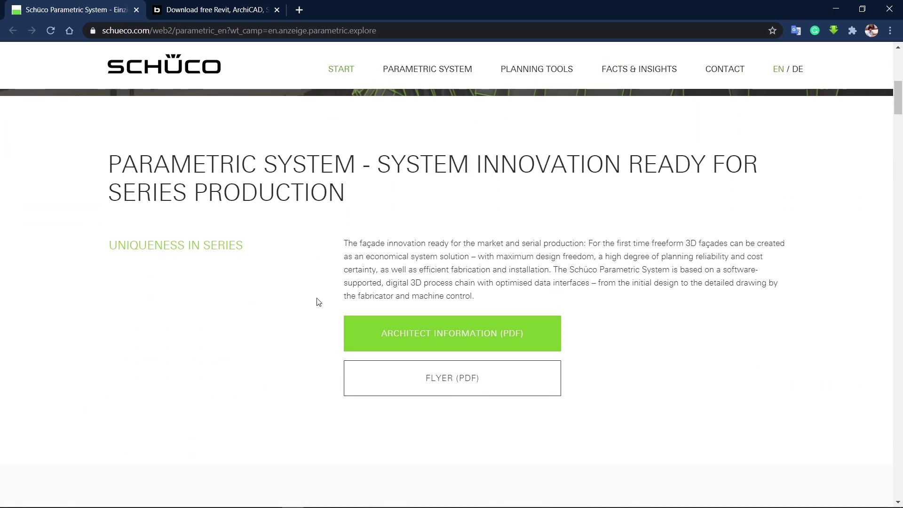
{"action": "scroll", "coordinate": [313, 327], "scroll_direction": "down", "scroll_amount": 5}
{"action": "scroll", "coordinate": [320, 335], "scroll_direction": "down", "scroll_amount": 8}
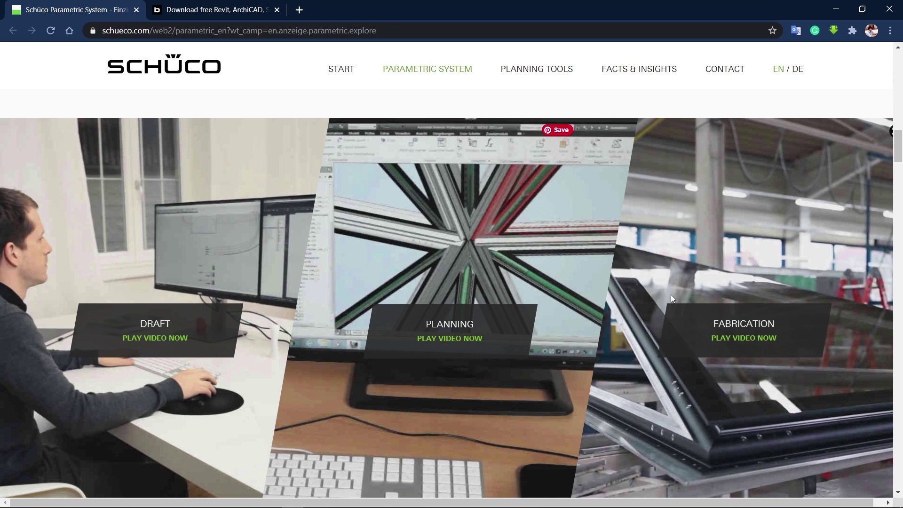
{"action": "scroll", "coordinate": [671, 295], "scroll_direction": "down", "scroll_amount": 8}
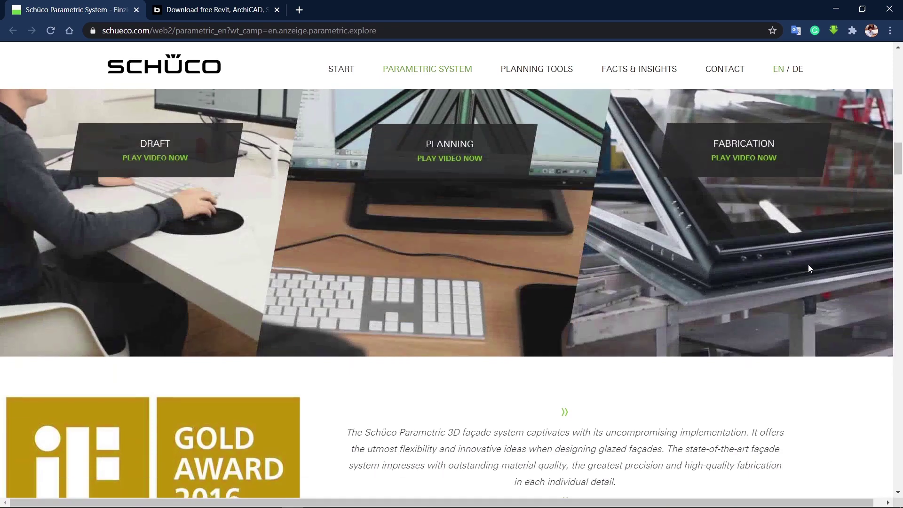
{"action": "scroll", "coordinate": [840, 312], "scroll_direction": "down", "scroll_amount": 15}
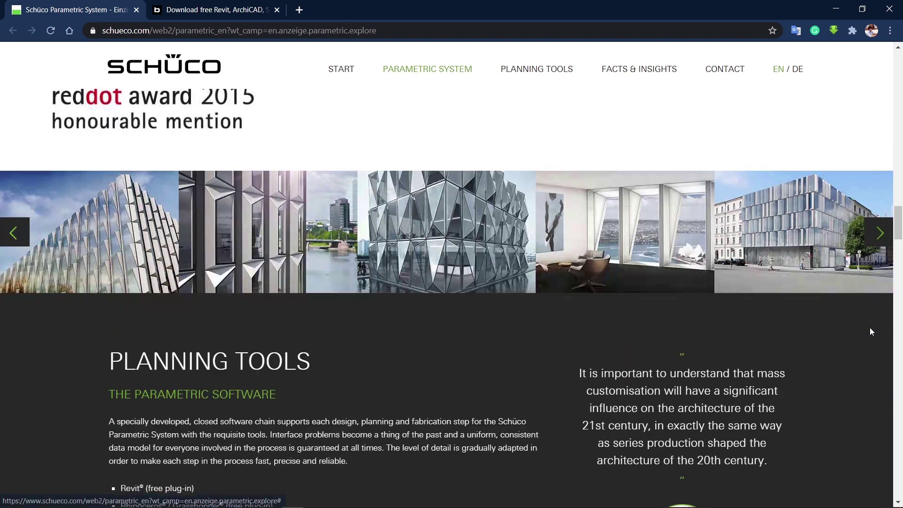
{"action": "scroll", "coordinate": [769, 359], "scroll_direction": "up", "scroll_amount": 3}
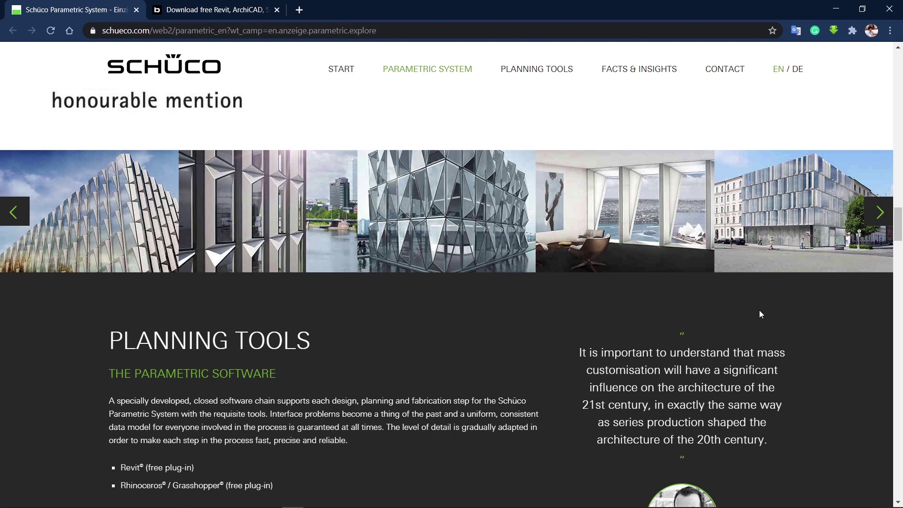
{"action": "scroll", "coordinate": [759, 313], "scroll_direction": "down", "scroll_amount": 6}
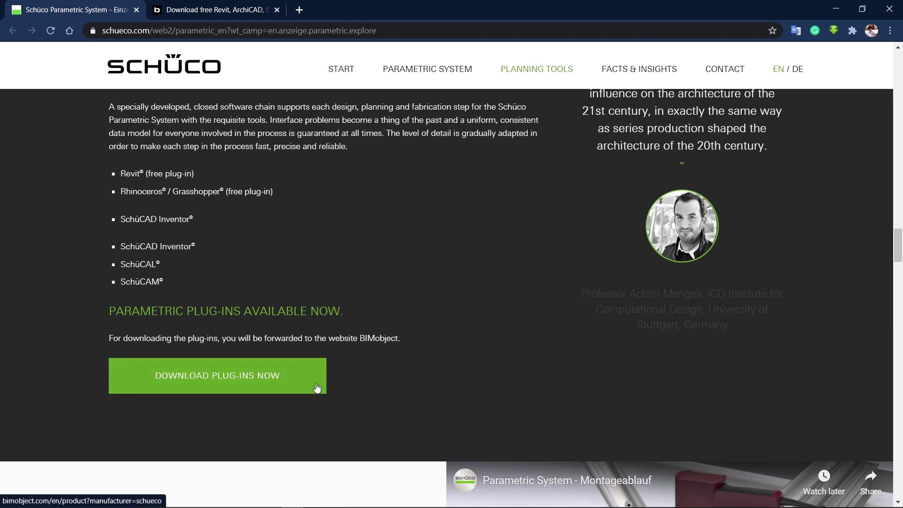
- Look over the Schüco product families on BIMobject, and go back up through the awards sections of the Schüco page
{"action": "left_click", "coordinate": [218, 11]}
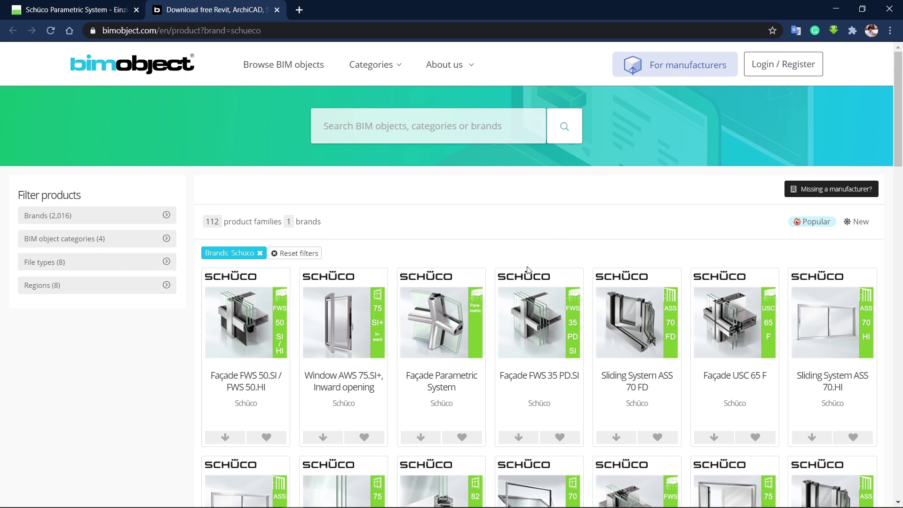
{"action": "scroll", "coordinate": [527, 271], "scroll_direction": "down", "scroll_amount": 2}
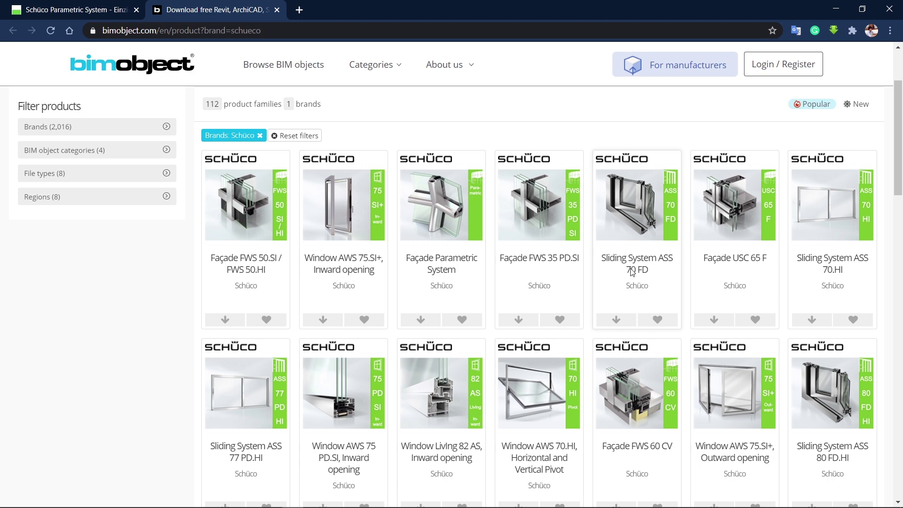
{"action": "left_click", "coordinate": [70, 4]}
{"action": "scroll", "coordinate": [422, 324], "scroll_direction": "down", "scroll_amount": 1}
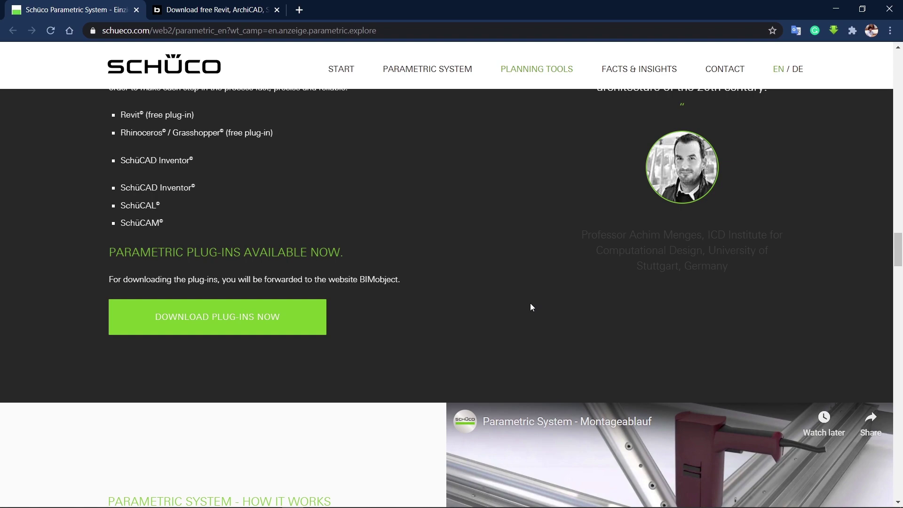
{"action": "scroll", "coordinate": [530, 306], "scroll_direction": "up", "scroll_amount": 10}
{"action": "scroll", "coordinate": [532, 308], "scroll_direction": "up", "scroll_amount": 1}
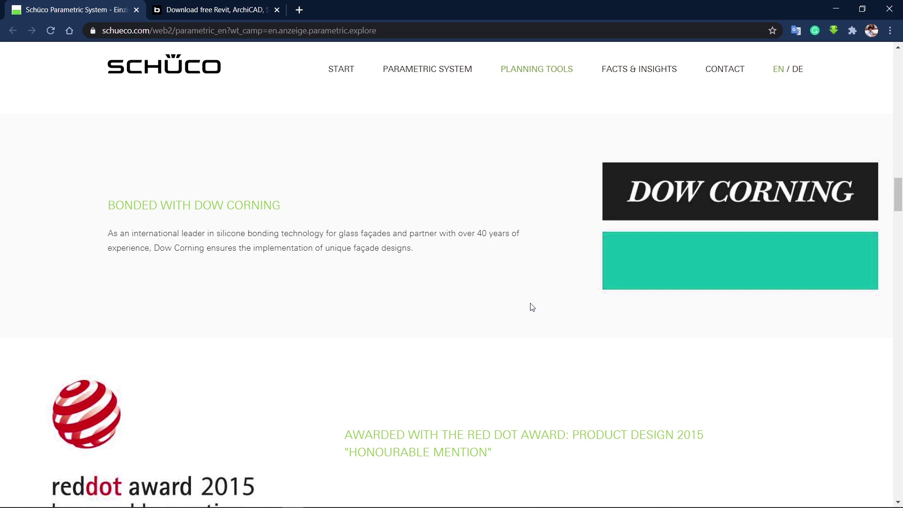
{"action": "scroll", "coordinate": [532, 307], "scroll_direction": "up", "scroll_amount": 15}
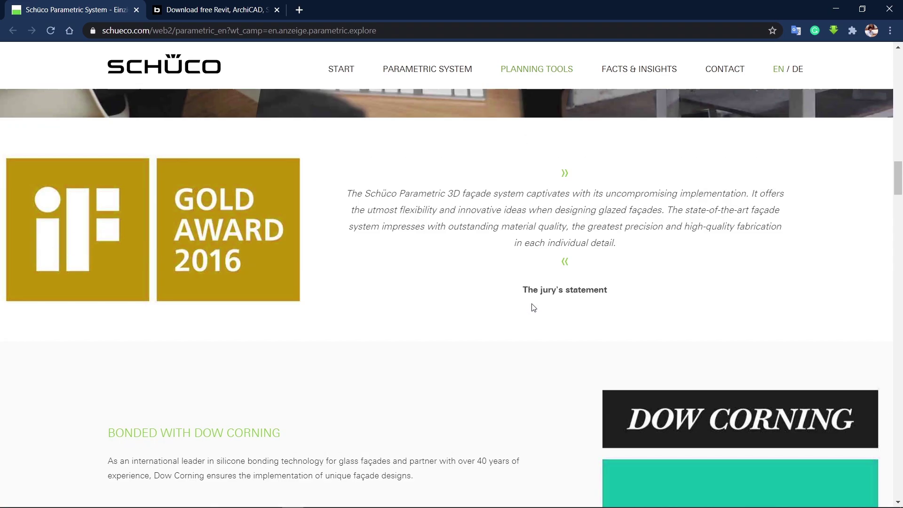
{"action": "scroll", "coordinate": [778, 343], "scroll_direction": "up", "scroll_amount": 10}
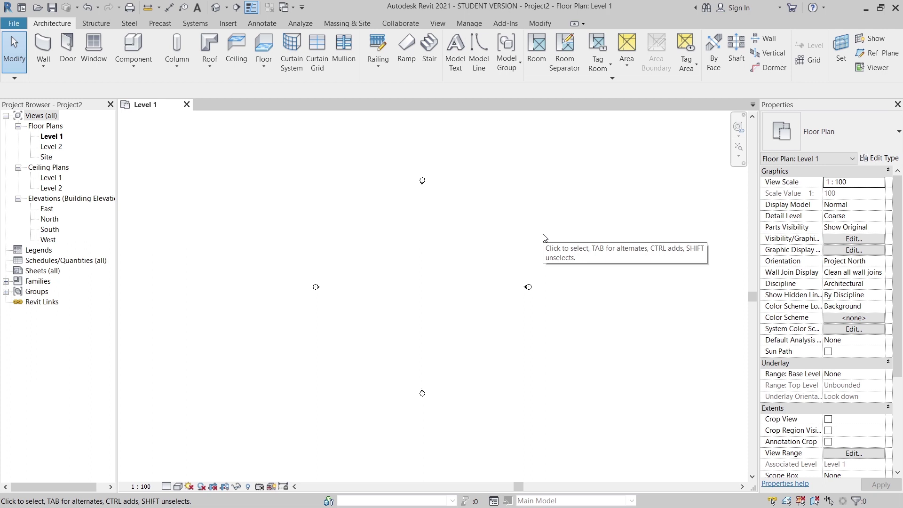
- Create a new family in Revit from the English template Metric Generic Model Pattern Based.rft
{"action": "middle_click_drag", "start_coordinate": [476, 302], "coordinate": [493, 303]}
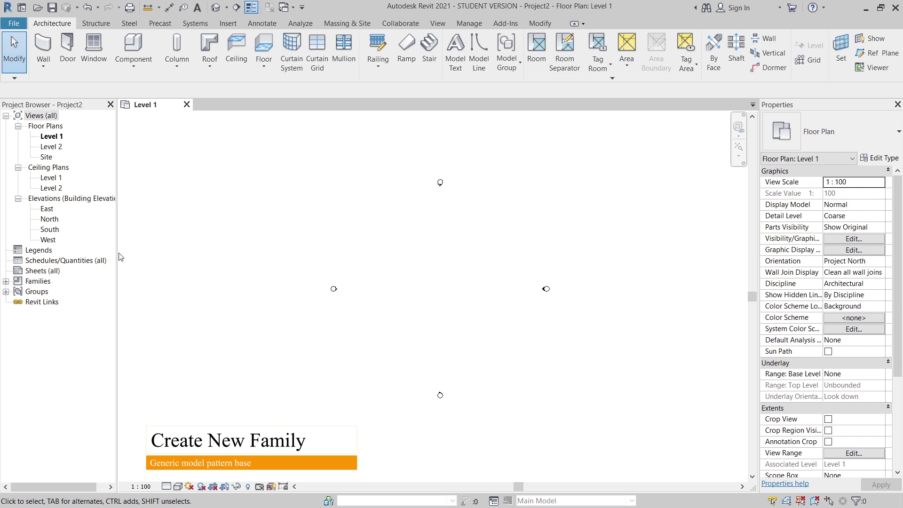
{"action": "left_click", "coordinate": [15, 27]}
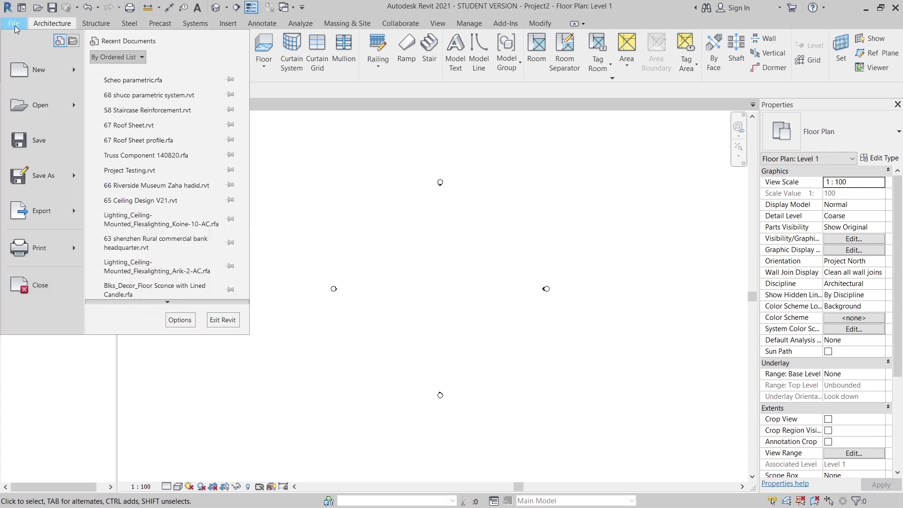
{"action": "mouse_move", "coordinate": [47, 76]}
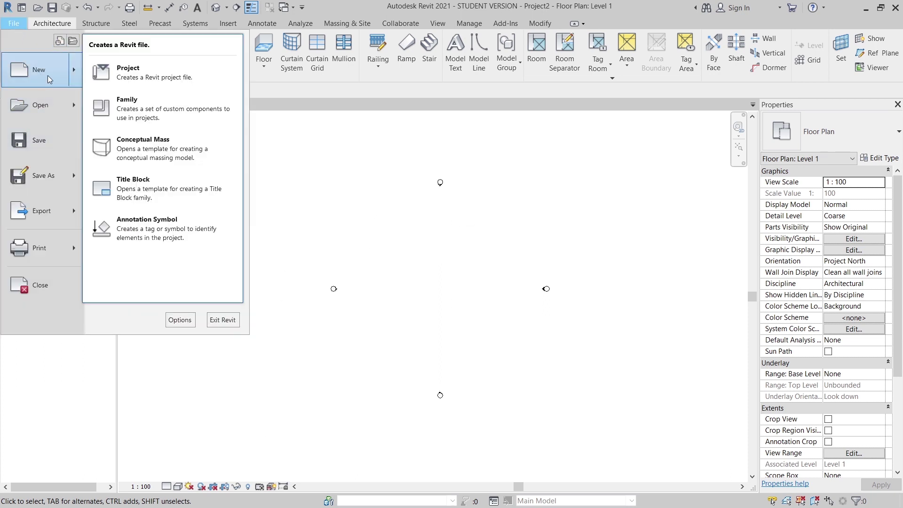
{"action": "left_click", "coordinate": [106, 100]}
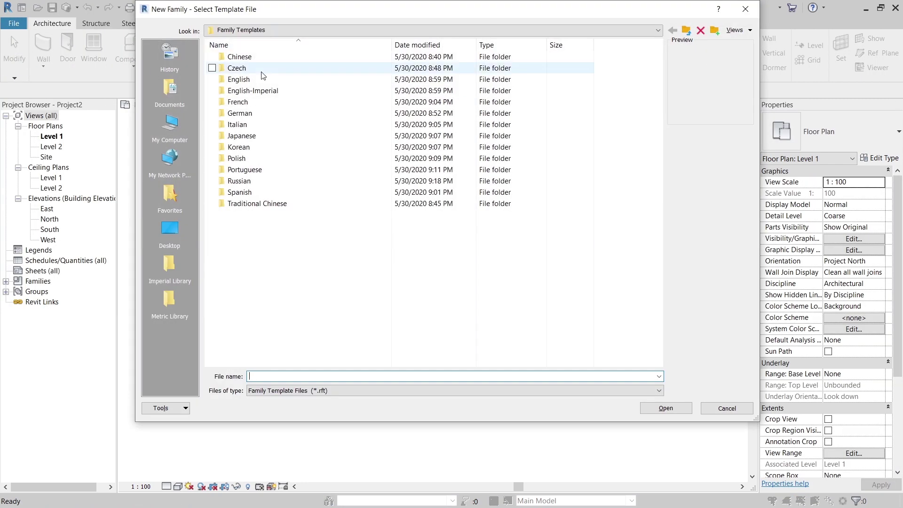
{"action": "double_click", "coordinate": [256, 80]}
{"action": "left_click_drag", "start_coordinate": [658, 117], "coordinate": [681, 214]}
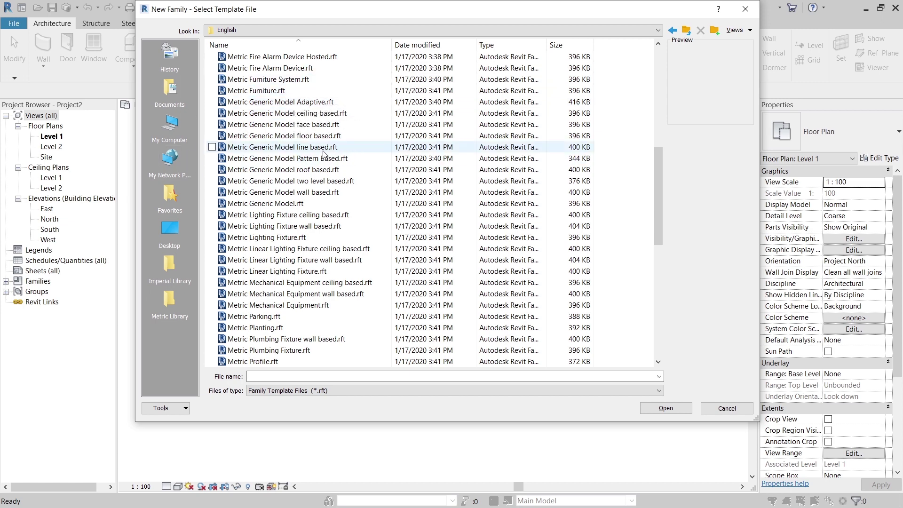
{"action": "left_click", "coordinate": [284, 160]}
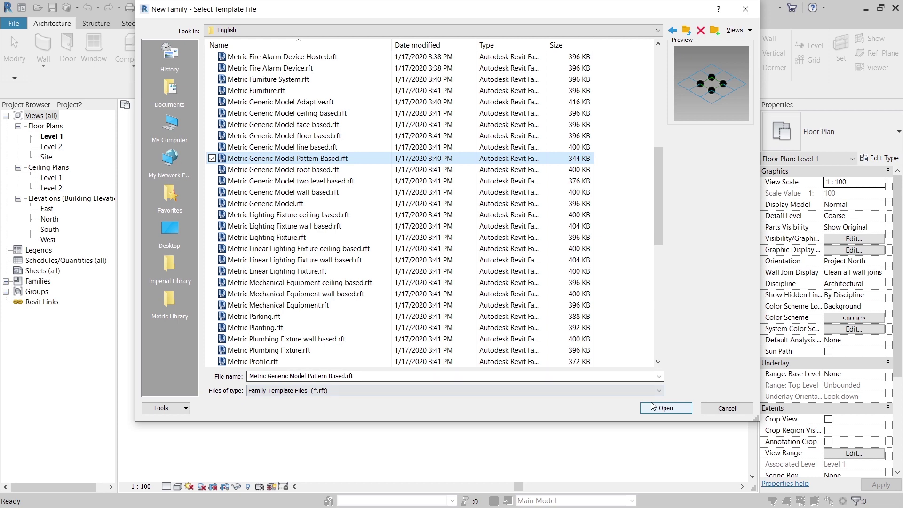
{"action": "left_click", "coordinate": [666, 408]}
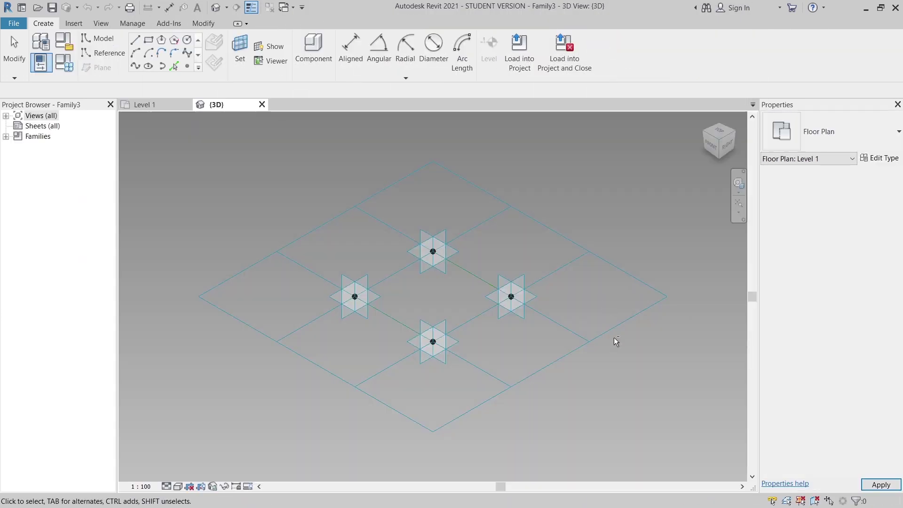
- Set the tile pattern grid's horizontal spacing to 1500 and its vertical spacing to 3000
{"action": "middle_click_drag", "start_coordinate": [616, 342], "coordinate": [545, 353], "text": "shift"}
{"action": "left_click", "coordinate": [551, 338]}
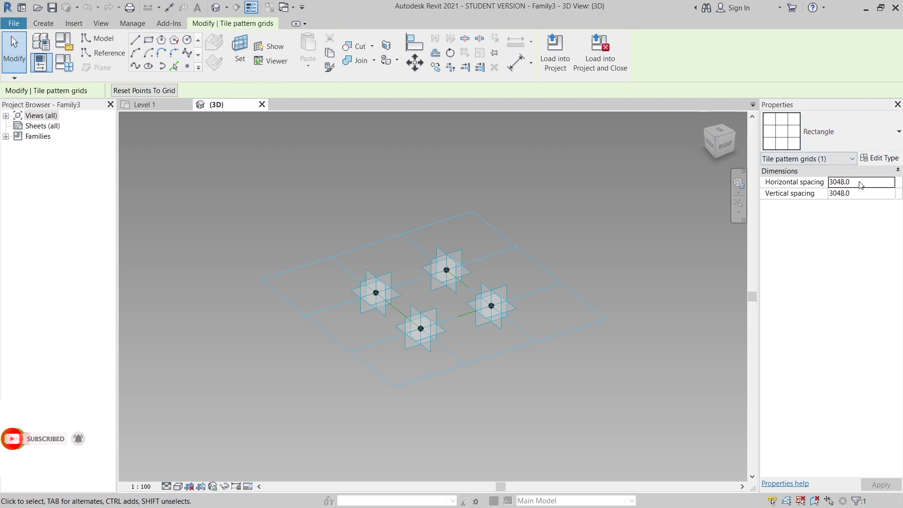
{"action": "left_click", "coordinate": [859, 182]}
{"action": "type", "text": "1500"}
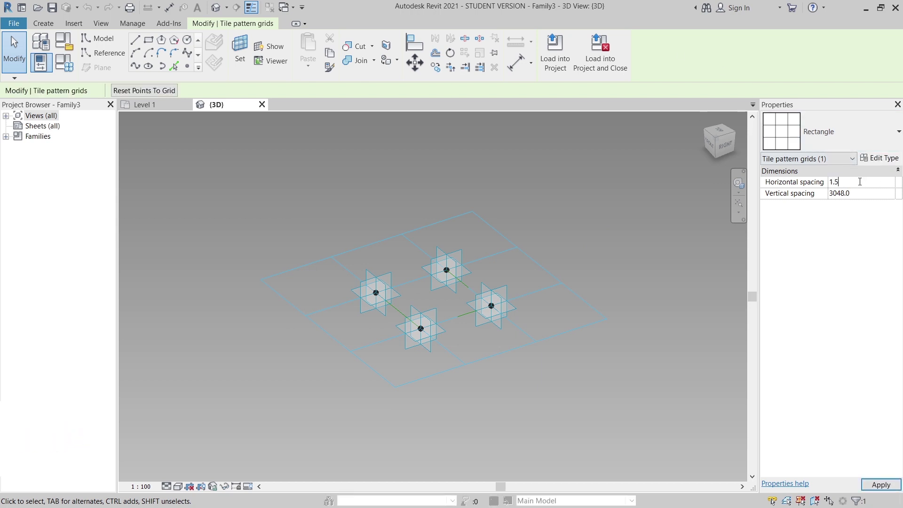
{"action": "key", "text": "Return"}
{"action": "left_click", "coordinate": [855, 193]}
{"action": "left_click", "coordinate": [855, 193]}
{"action": "key", "text": "BackSpace"}
{"action": "key", "text": "BackSpace"}
{"action": "key", "text": "BackSpace"}
{"action": "key", "text": "BackSpace"}
{"action": "type", "text": "00"}
{"action": "key", "text": "Return"}
{"action": "left_click", "coordinate": [888, 489]}
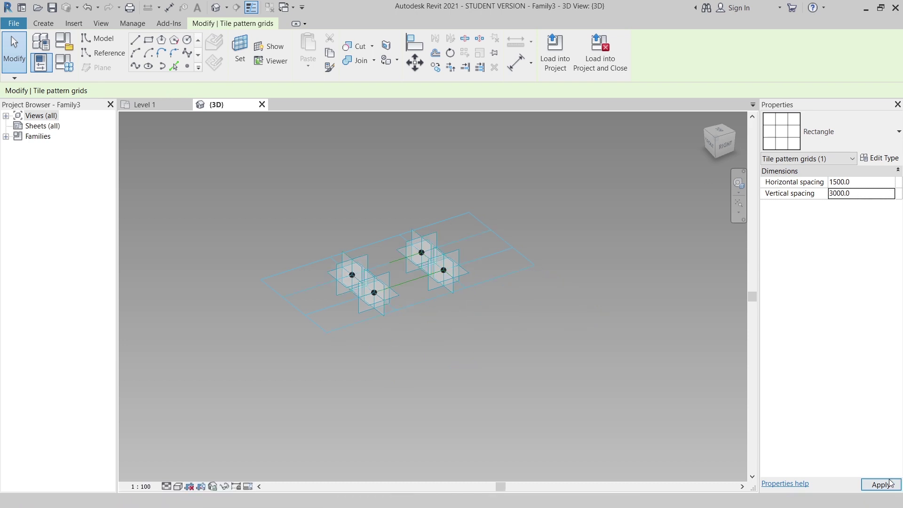
{"action": "left_click", "coordinate": [571, 329]}
- Inspect the resized pattern grid and compare it with the facade image on the Schüco page in the browser
{"action": "middle_click_drag", "start_coordinate": [571, 329], "coordinate": [487, 360], "text": "shift"}
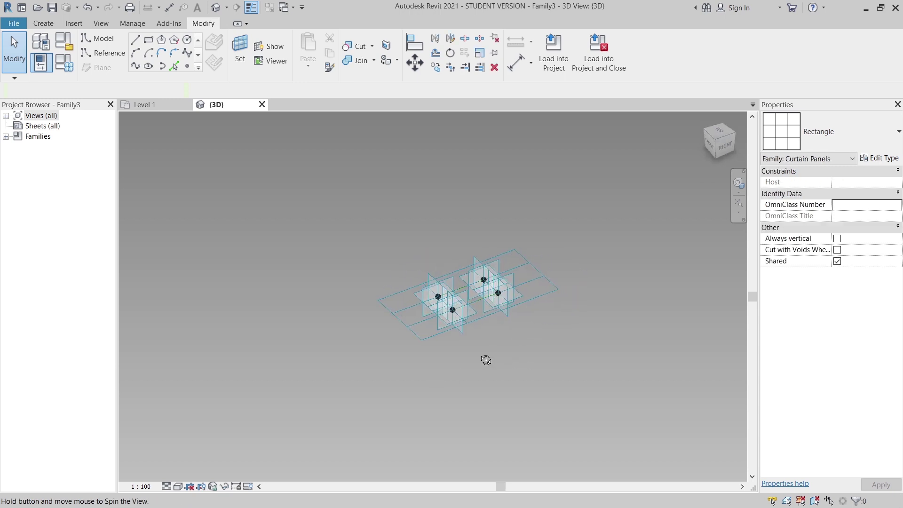
{"action": "scroll", "coordinate": [478, 352], "scroll_direction": "up", "scroll_amount": 3}
{"action": "middle_click_drag", "start_coordinate": [466, 327], "coordinate": [409, 399], "text": "shift"}
{"action": "middle_click_drag", "start_coordinate": [410, 400], "coordinate": [465, 360], "text": "shift"}
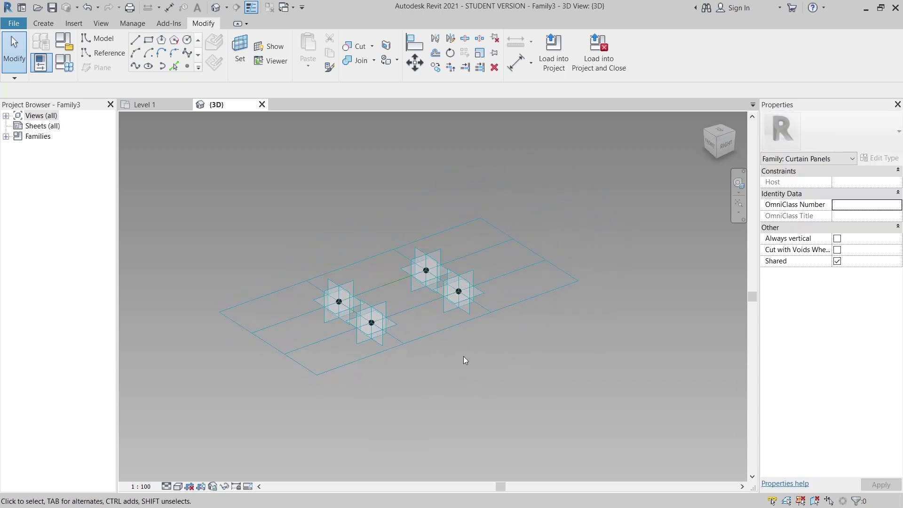
{"action": "key", "text": "alt+Tab"}
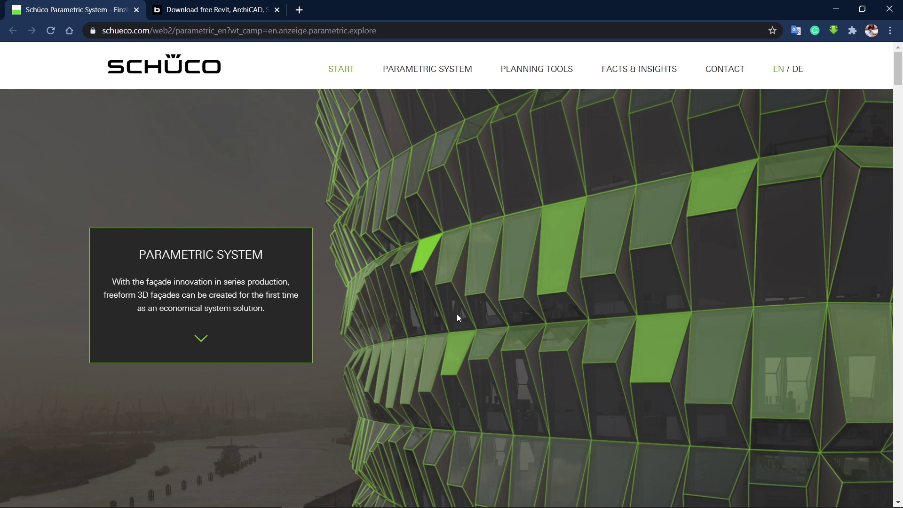
{"action": "key", "text": "alt+Tab"}
- Place reference points on the reference line ends at the two adaptive points along the grid cell's short near edge
{"action": "middle_click_drag", "start_coordinate": [487, 357], "coordinate": [454, 409], "text": "shift"}
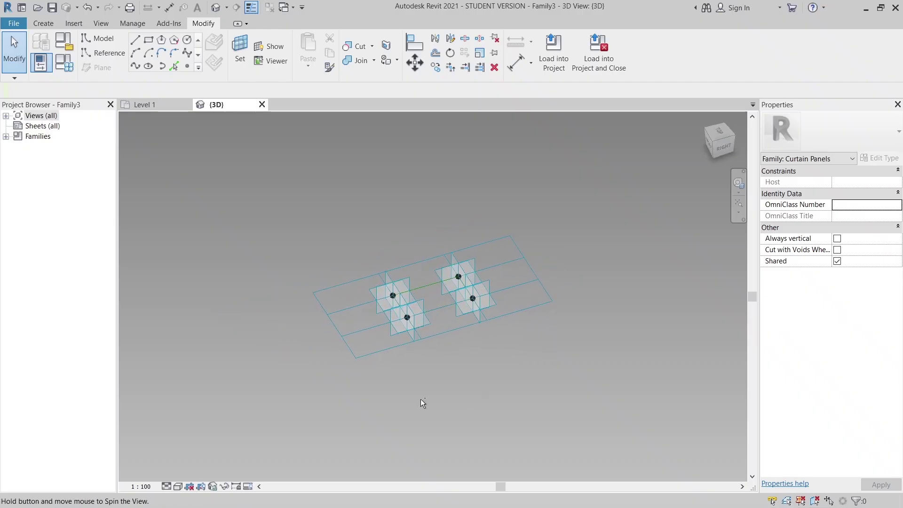
{"action": "scroll", "coordinate": [419, 350], "scroll_direction": "up", "scroll_amount": 3}
{"action": "middle_click_drag", "start_coordinate": [440, 345], "coordinate": [421, 403]}
{"action": "left_click", "coordinate": [98, 55]}
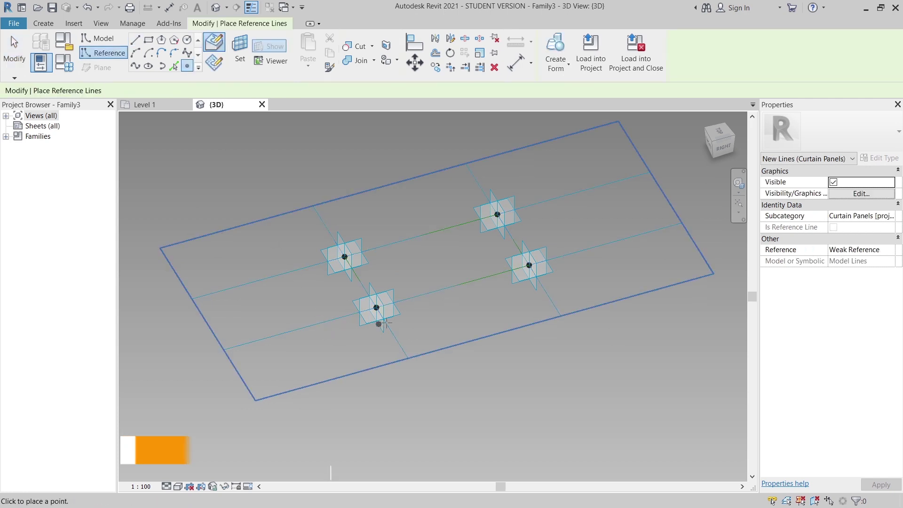
{"action": "left_click", "coordinate": [344, 257]}
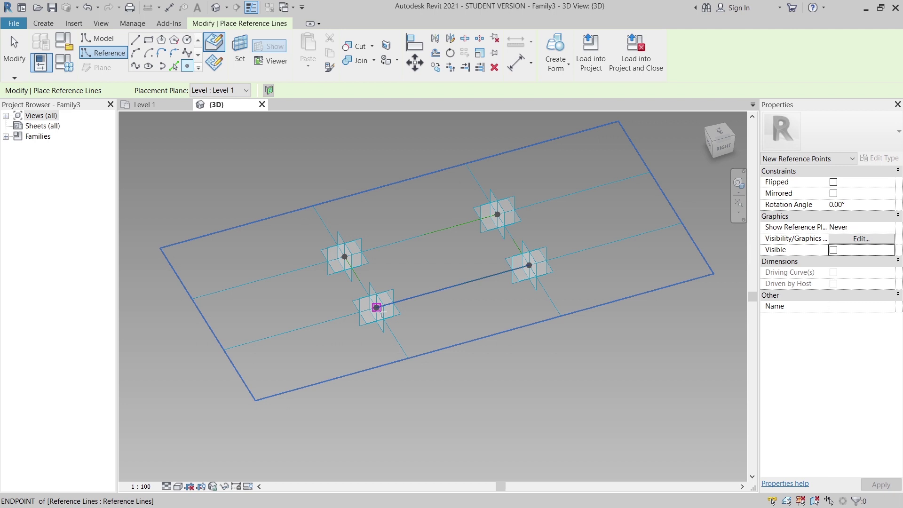
{"action": "left_click", "coordinate": [377, 307]}
{"action": "left_click", "coordinate": [490, 296]}
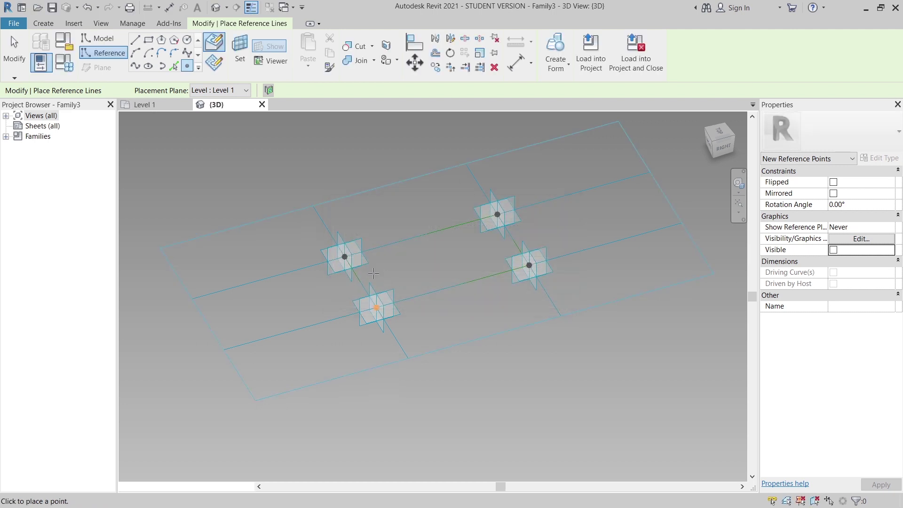
{"action": "left_click", "coordinate": [481, 300]}
{"action": "key", "text": "Escape"}
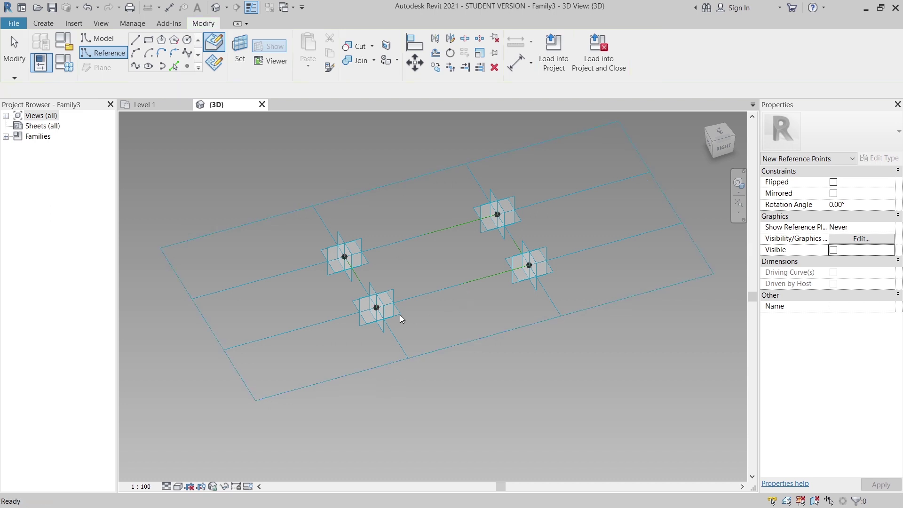
- Move the two reference points at adaptive points 1 and 2 along the long edges by about a third of the cell's length
{"action": "left_click", "coordinate": [380, 310]}
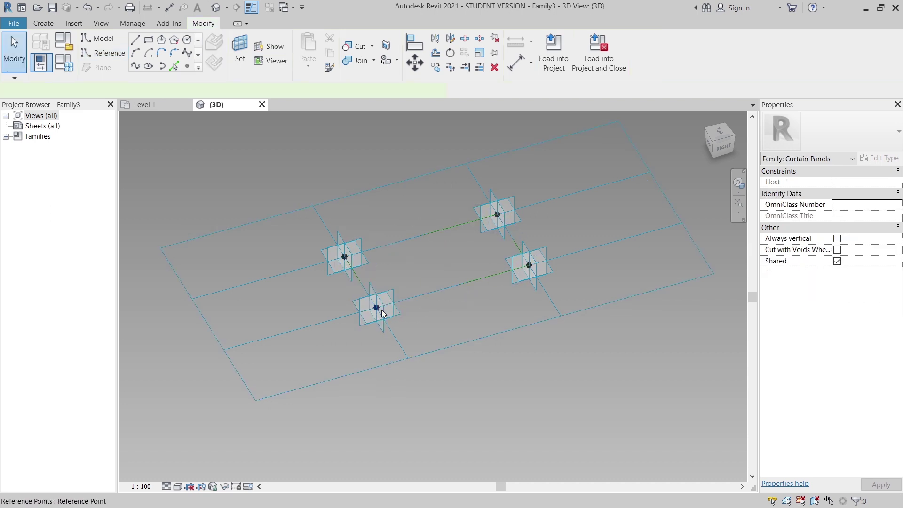
{"action": "scroll", "coordinate": [369, 307], "scroll_direction": "up", "scroll_amount": 2}
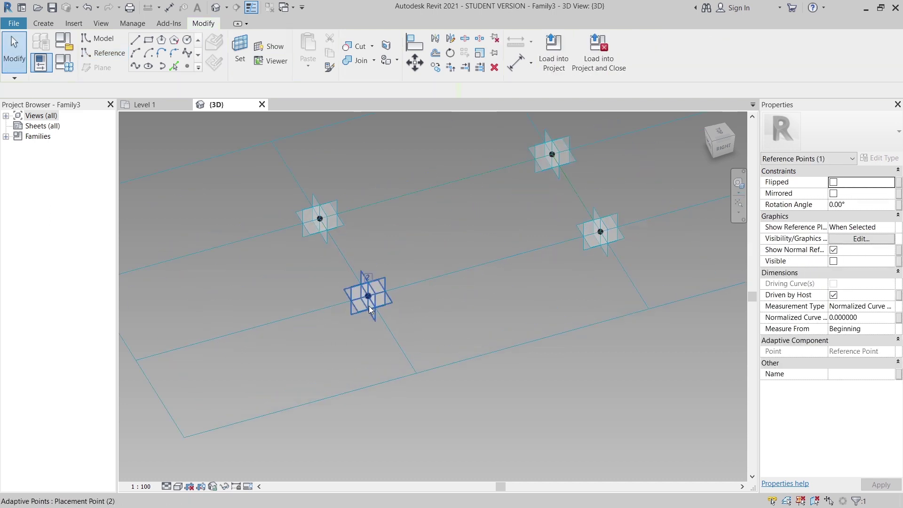
{"action": "key", "text": "Escape"}
{"action": "left_click", "coordinate": [368, 298]}
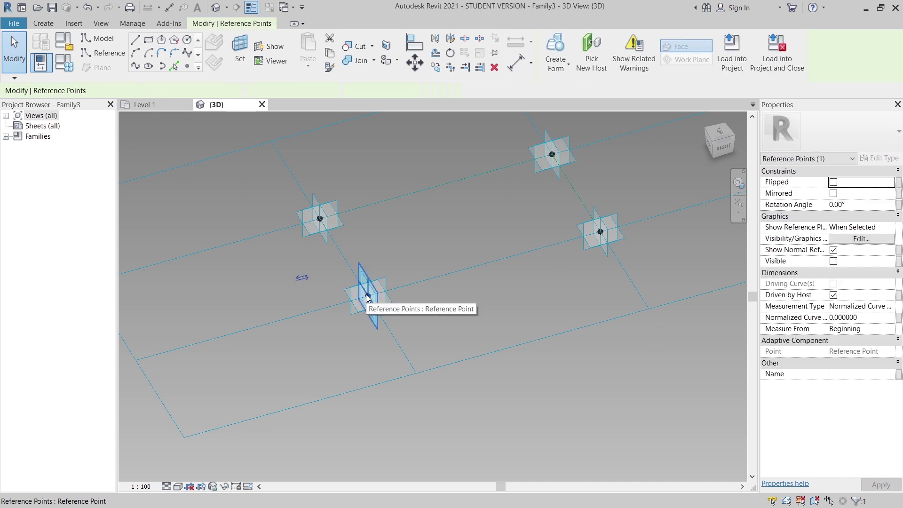
{"action": "key", "text": "Escape"}
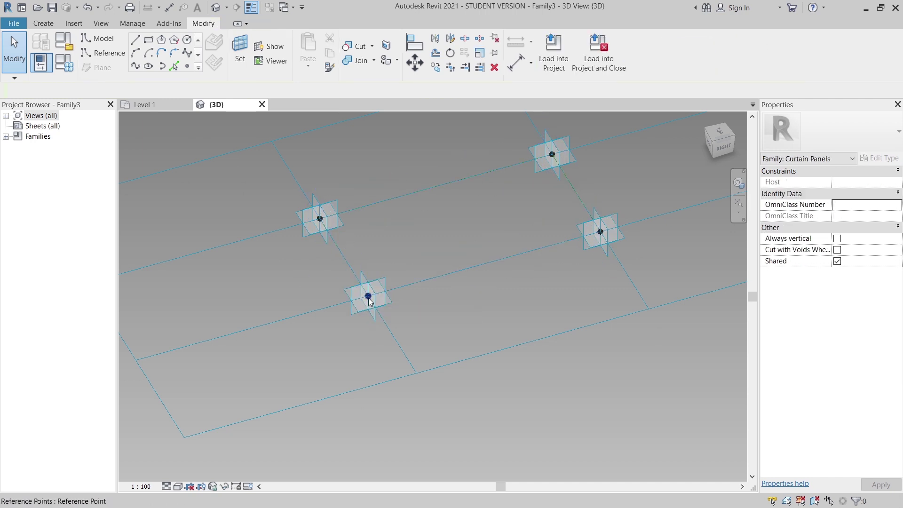
{"action": "left_click", "coordinate": [368, 297]}
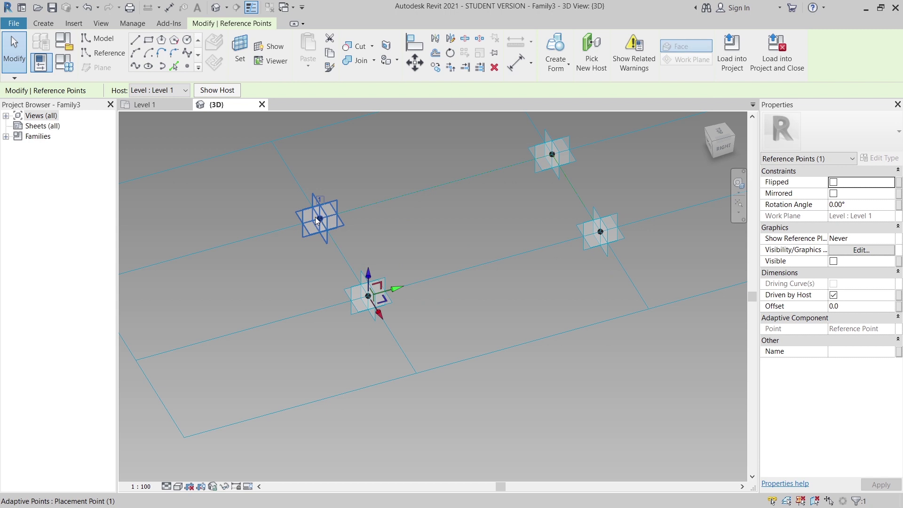
{"action": "key", "text": "Tab"}
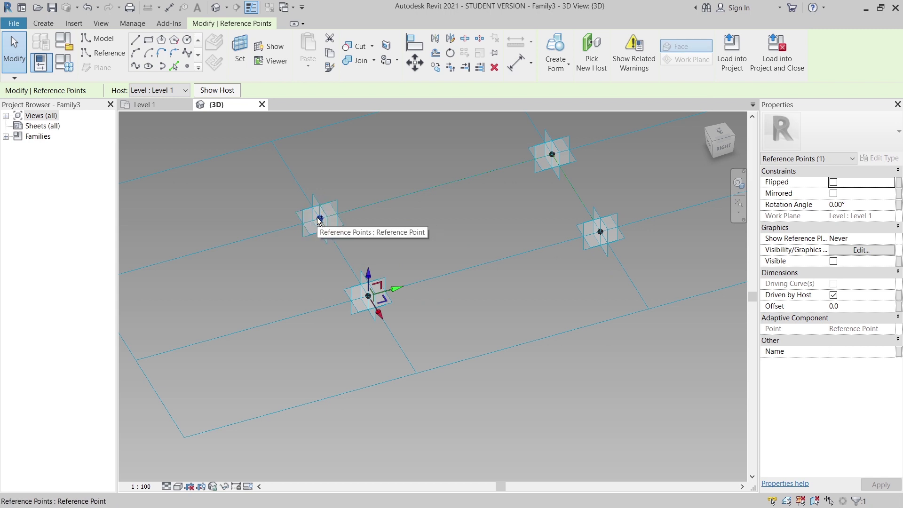
{"action": "left_click", "coordinate": [320, 219], "text": "ctrl"}
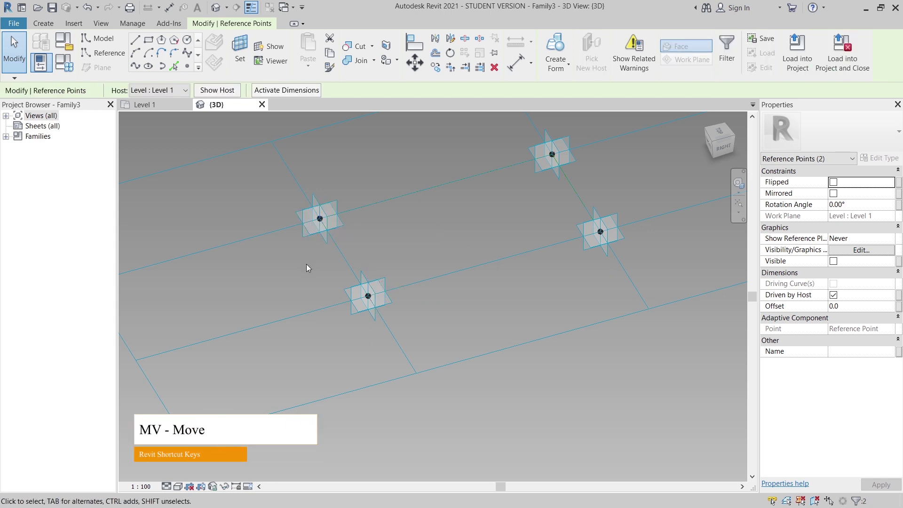
{"action": "key", "text": "m"}
{"action": "key", "text": "v"}
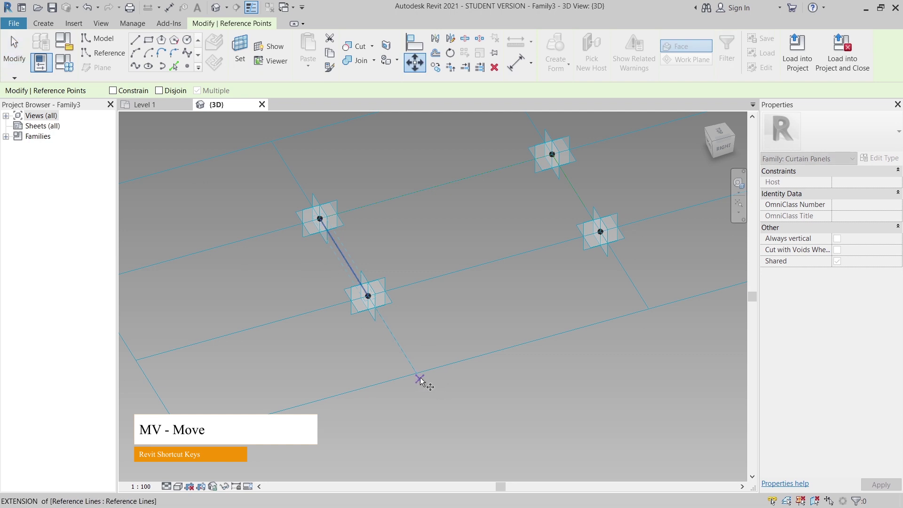
{"action": "left_click", "coordinate": [418, 376]}
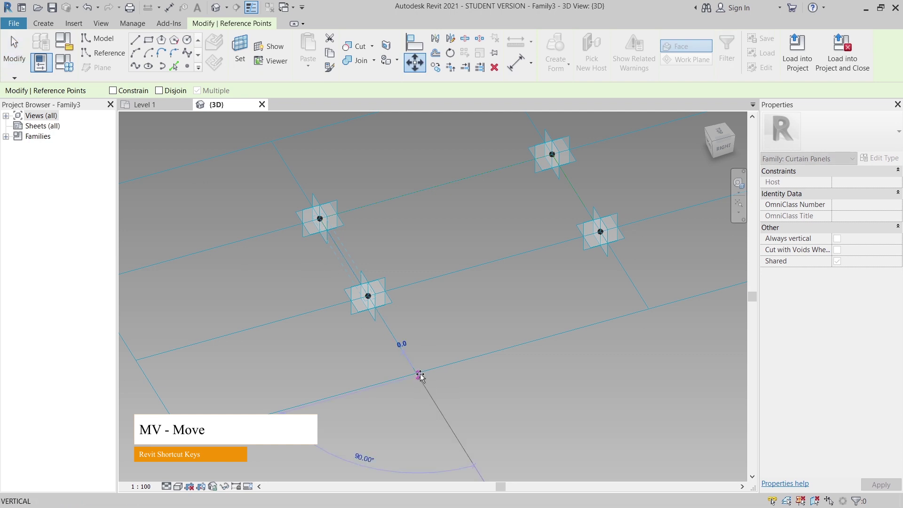
{"action": "left_click", "coordinate": [494, 355]}
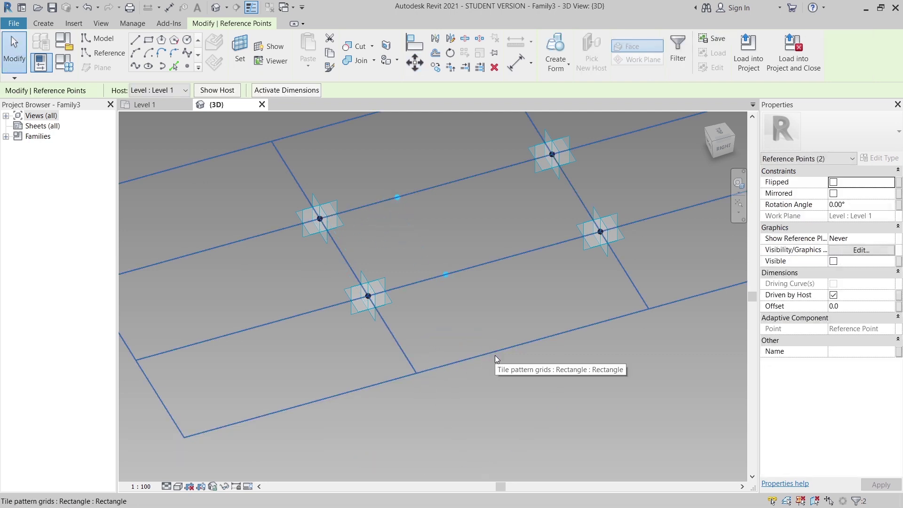
- Copy the two moved reference points 1.9 m along the cell's long edges toward its opposite short edge
{"action": "key", "text": "m"}
{"action": "key", "text": "v"}
{"action": "left_click", "coordinate": [490, 351]}
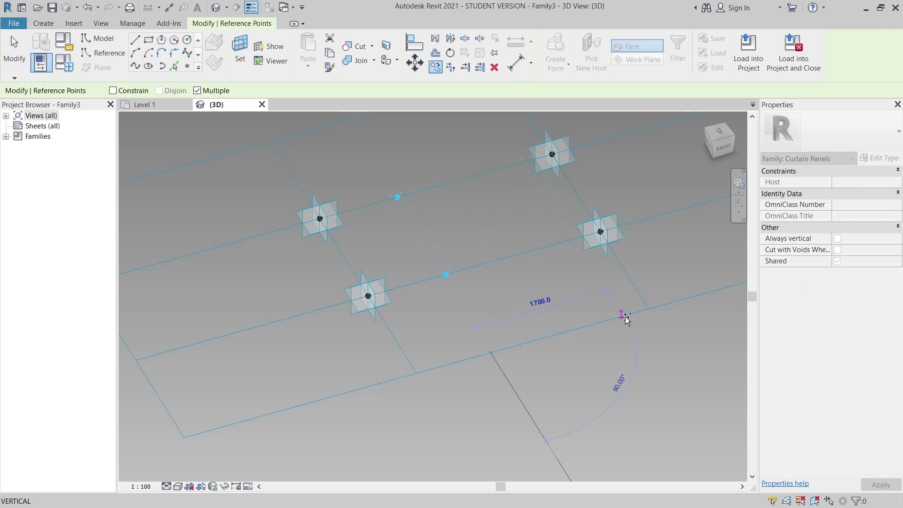
{"action": "type", "text": "1.9"}
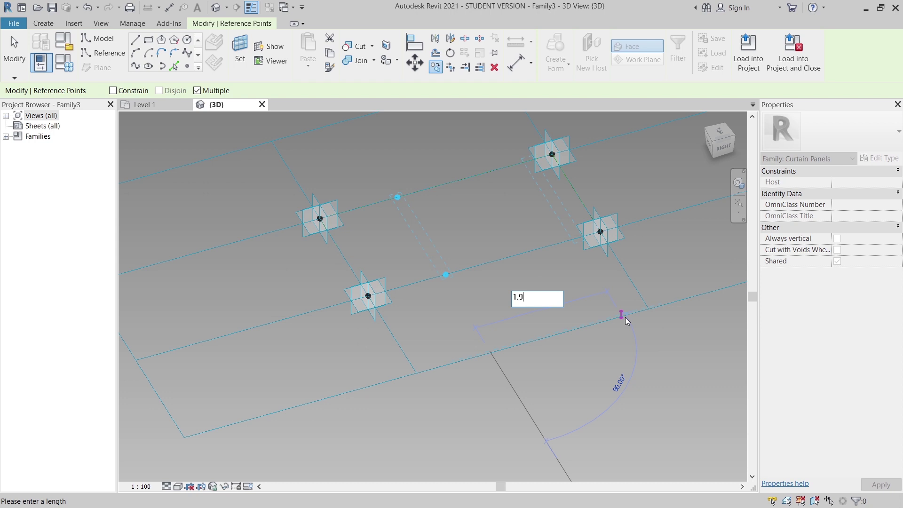
{"action": "type", "text": "m"}
{"action": "key", "text": "Return"}
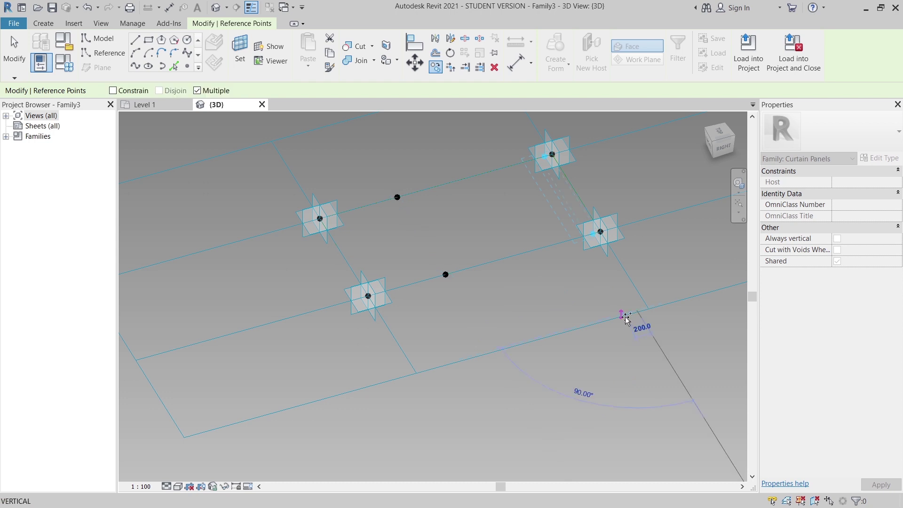
{"action": "key", "text": "Escape"}
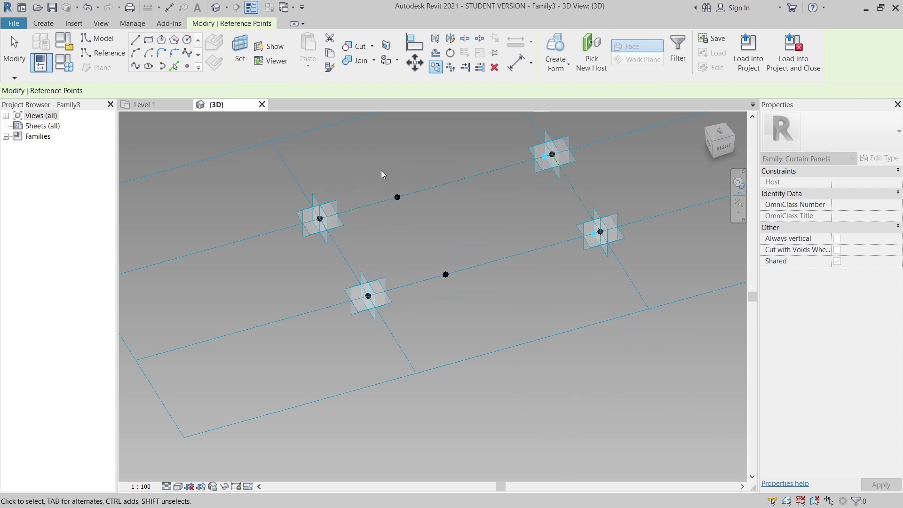
- Select all four reference points on the long edges and associate their offset with a new family type parameter named Offset
{"action": "left_click_drag", "start_coordinate": [381, 157], "coordinate": [495, 301], "text": "ctrl"}
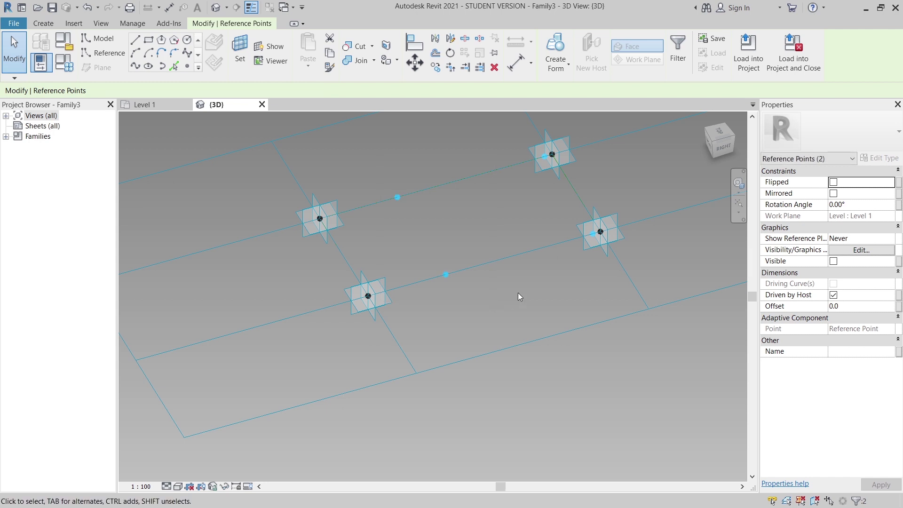
{"action": "left_click", "coordinate": [898, 307]}
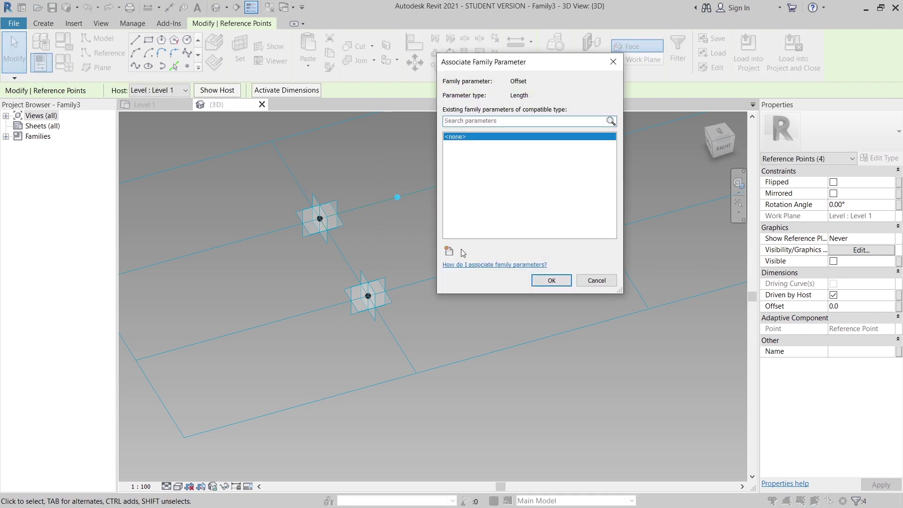
{"action": "left_click_drag", "start_coordinate": [522, 64], "coordinate": [693, 129]}
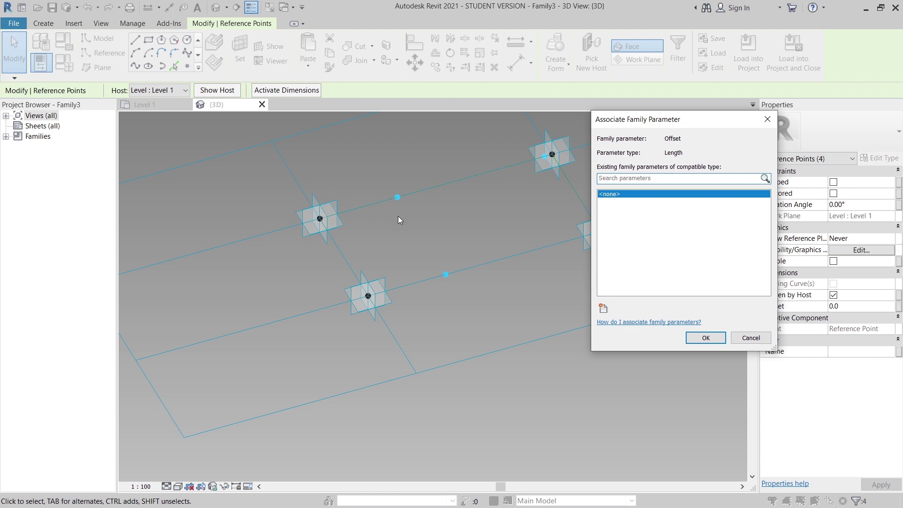
{"action": "left_click", "coordinate": [604, 309]}
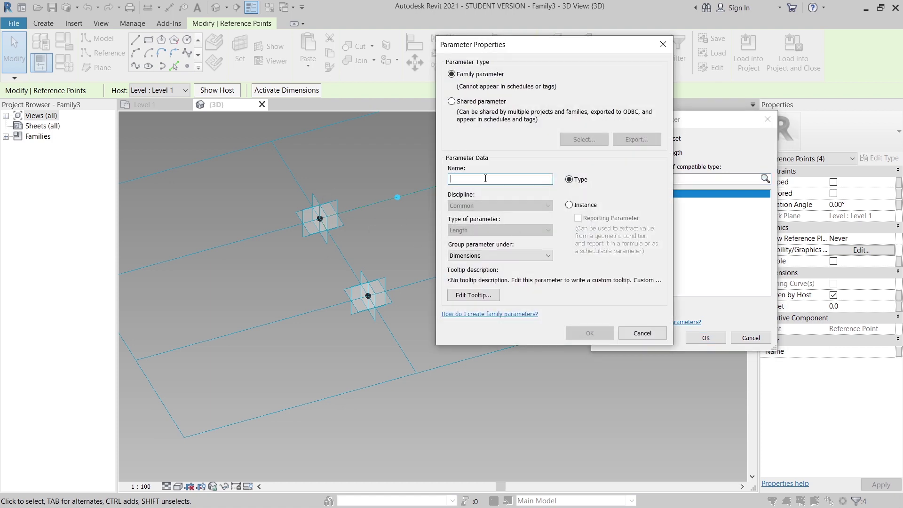
{"action": "type", "text": "Offset"}
{"action": "key", "text": "Return"}
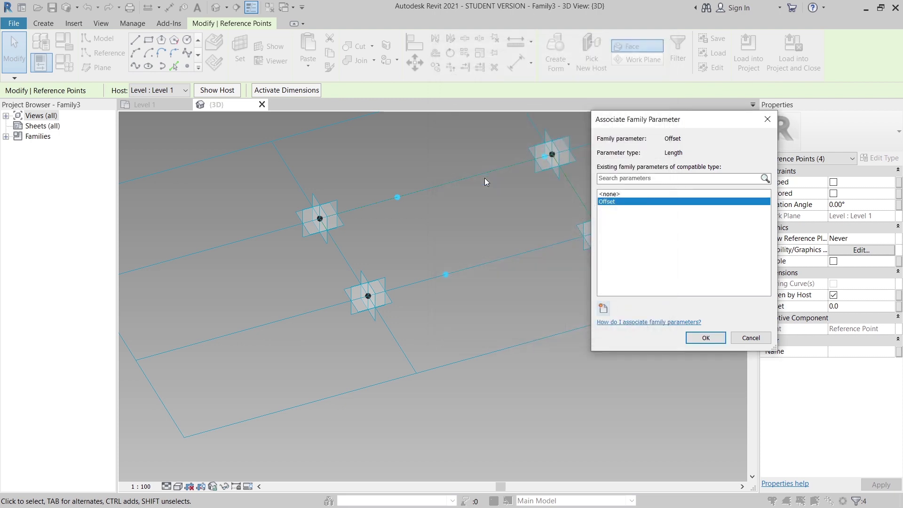
{"action": "left_click", "coordinate": [705, 338]}
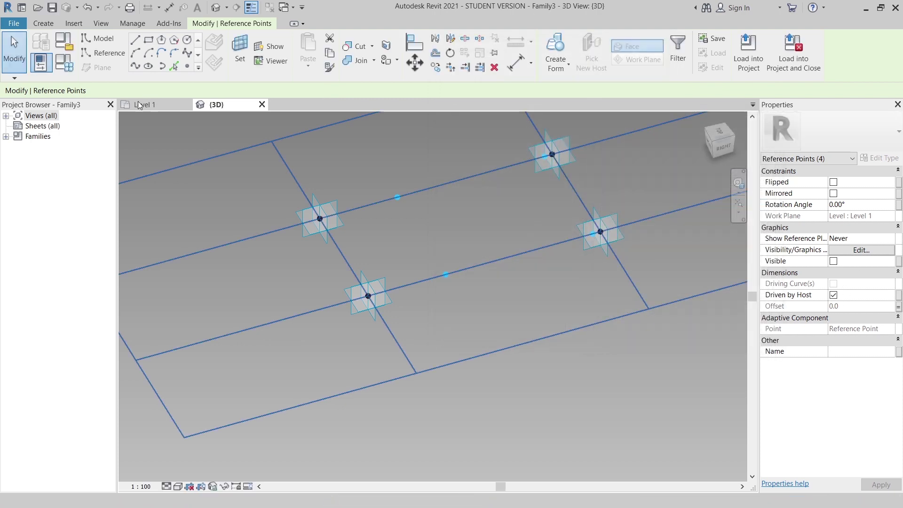
- Set the family's Offset parameter to 600 and apply it to the reference points
{"action": "key", "text": "f"}
{"action": "key", "text": "t"}
{"action": "left_click", "coordinate": [161, 203]}
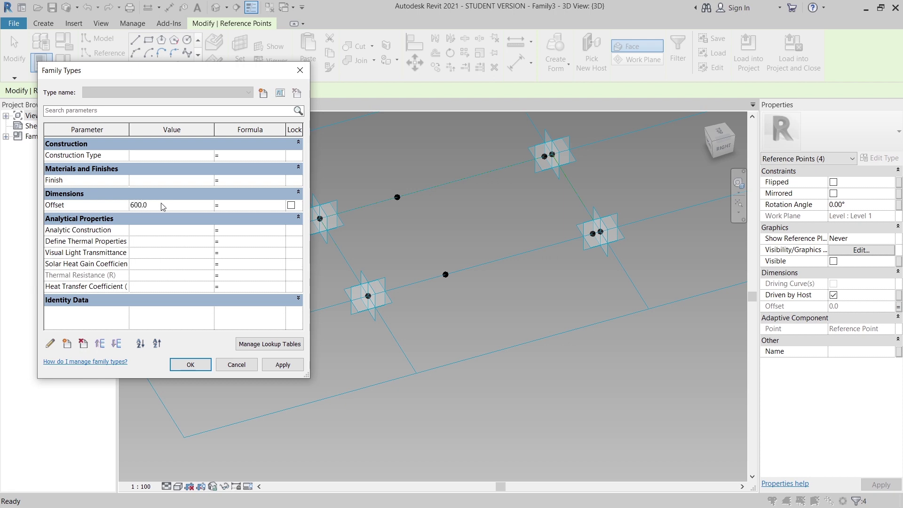
{"action": "left_click", "coordinate": [282, 364]}
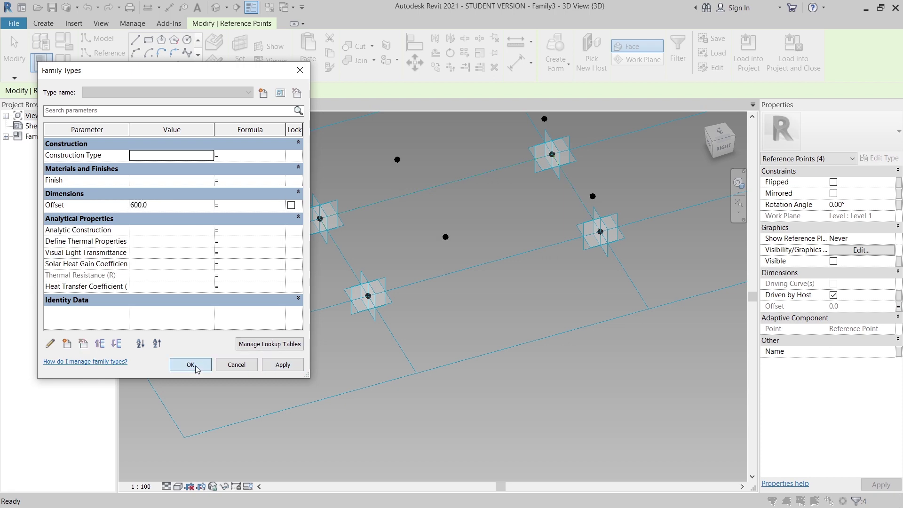
{"action": "left_click", "coordinate": [190, 364]}
{"action": "middle_click_drag", "start_coordinate": [506, 275], "coordinate": [380, 205], "text": "shift"}
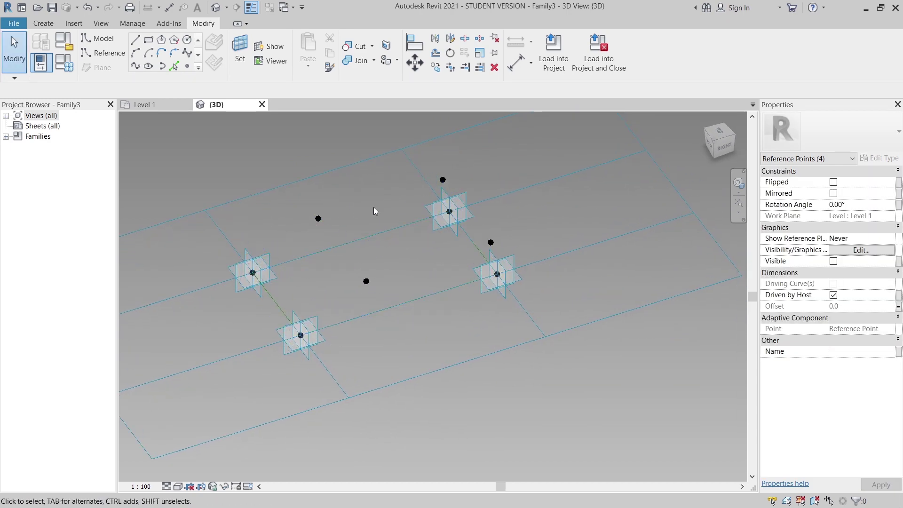
{"action": "left_click", "coordinate": [495, 195]}
{"action": "middle_click_drag", "start_coordinate": [599, 286], "coordinate": [380, 245], "text": "shift"}
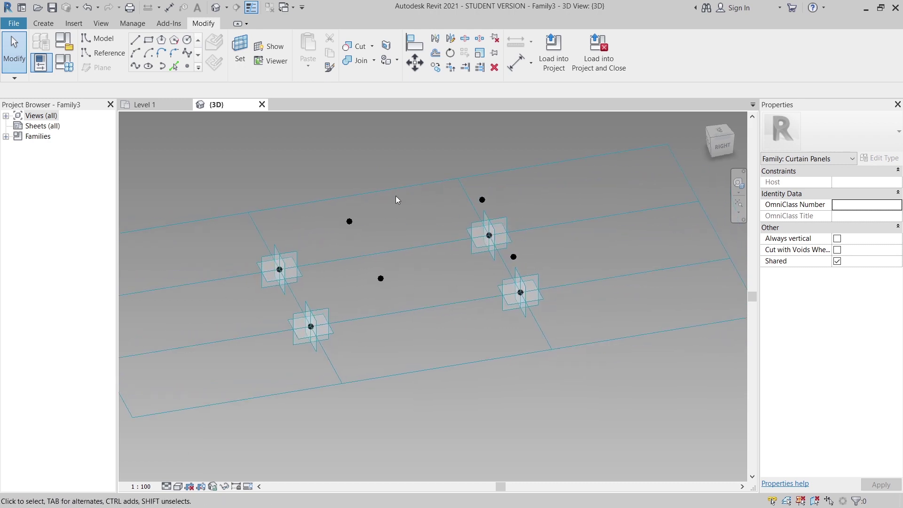
- Set the work plane to the horizontal plane of the raised reference point above the cell's far long edge, working from the top view
{"action": "left_click", "coordinate": [719, 132]}
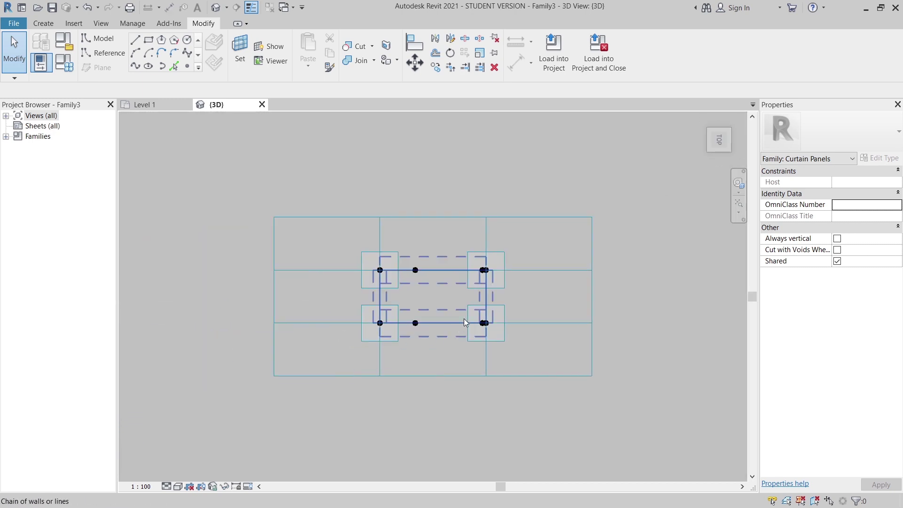
{"action": "scroll", "coordinate": [388, 289], "scroll_direction": "up", "scroll_amount": 2}
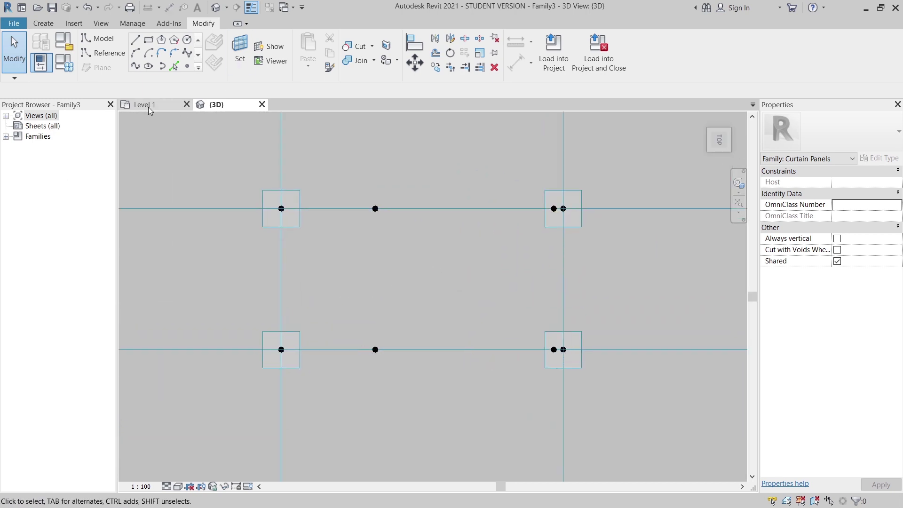
{"action": "middle_click_drag", "start_coordinate": [193, 141], "coordinate": [194, 151]}
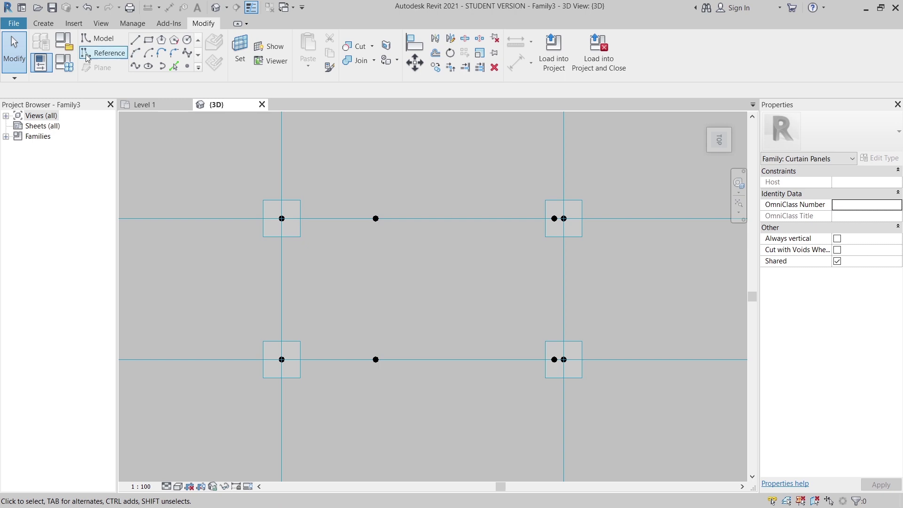
{"action": "left_click", "coordinate": [240, 52]}
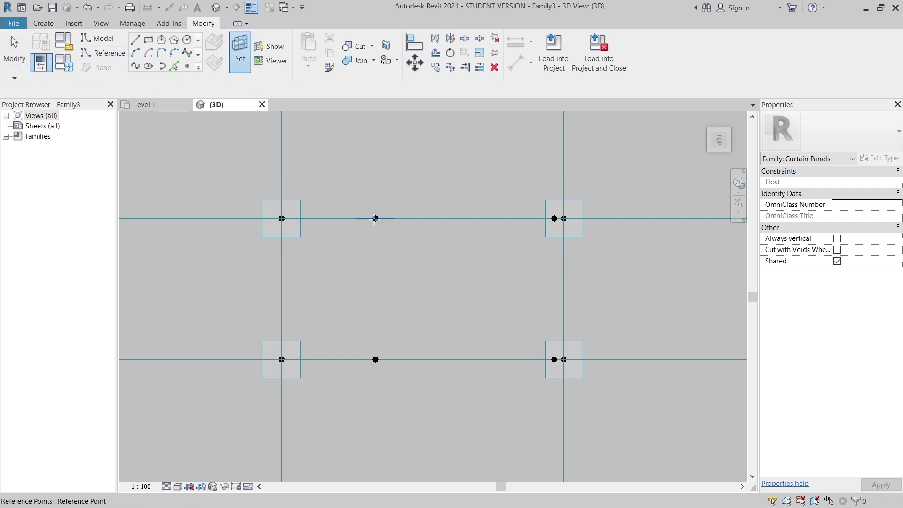
{"action": "left_click", "coordinate": [376, 218]}
{"action": "key", "text": "Tab"}
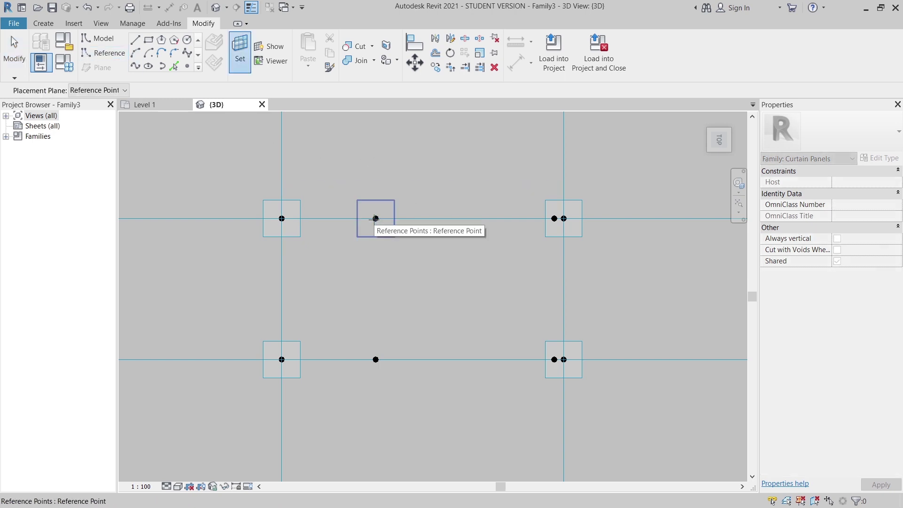
{"action": "left_click", "coordinate": [375, 219]}
- Add an aligned dimension between the two raised reference points above the cell's far long edge
{"action": "middle_click_drag", "start_coordinate": [430, 280], "coordinate": [454, 318], "text": "shift"}
{"action": "key", "text": "d"}
{"action": "key", "text": "i"}
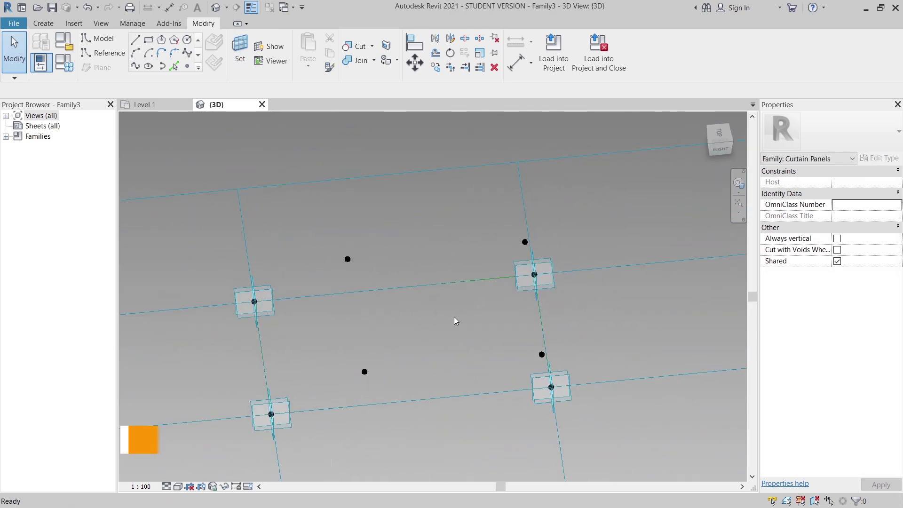
{"action": "left_click", "coordinate": [353, 258]}
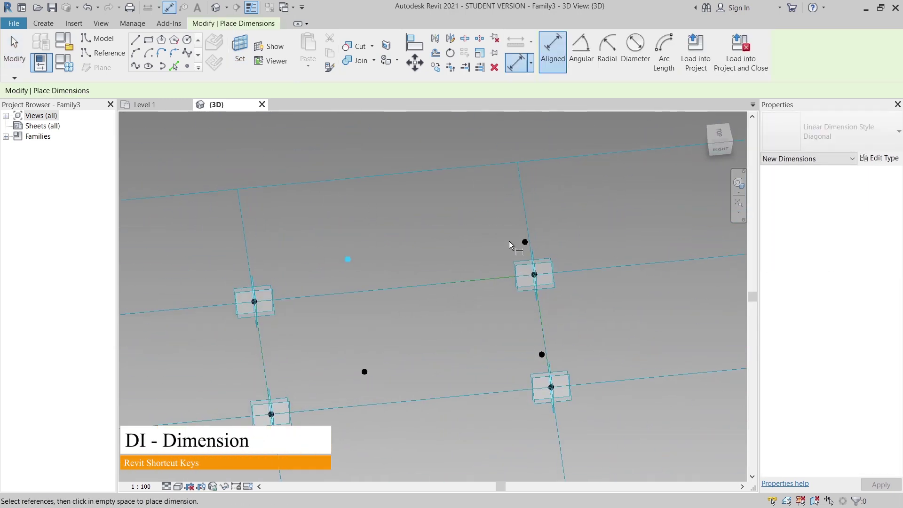
{"action": "left_click", "coordinate": [522, 241]}
{"action": "left_click", "coordinate": [486, 191]}
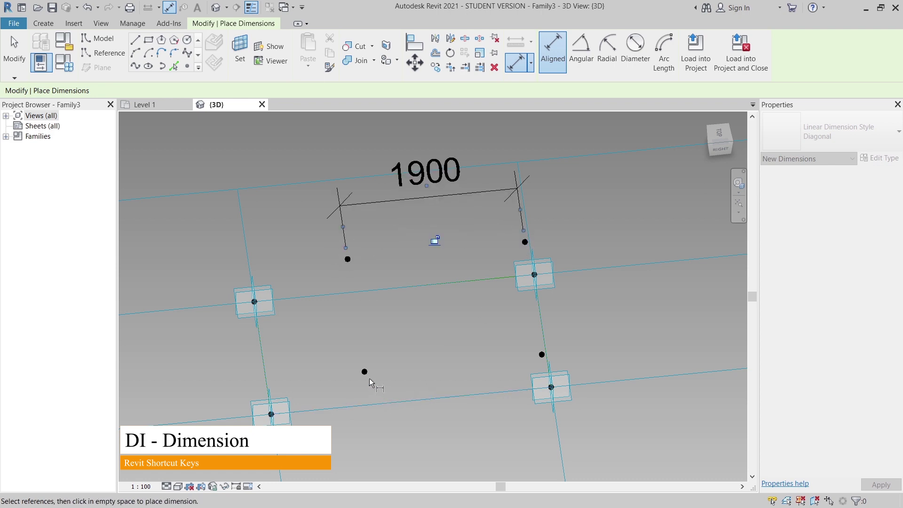
- Add an aligned dimension between the two raised points above the near long edge, placed beyond the first dimension
{"action": "left_click", "coordinate": [364, 371]}
{"action": "left_click", "coordinate": [538, 356]}
{"action": "scroll", "coordinate": [476, 313], "scroll_direction": "down", "scroll_amount": 2}
{"action": "middle_click_drag", "start_coordinate": [476, 313], "coordinate": [461, 361]}
{"action": "left_click", "coordinate": [458, 232]}
{"action": "key", "text": "Escape"}
{"action": "key", "text": "Escape"}
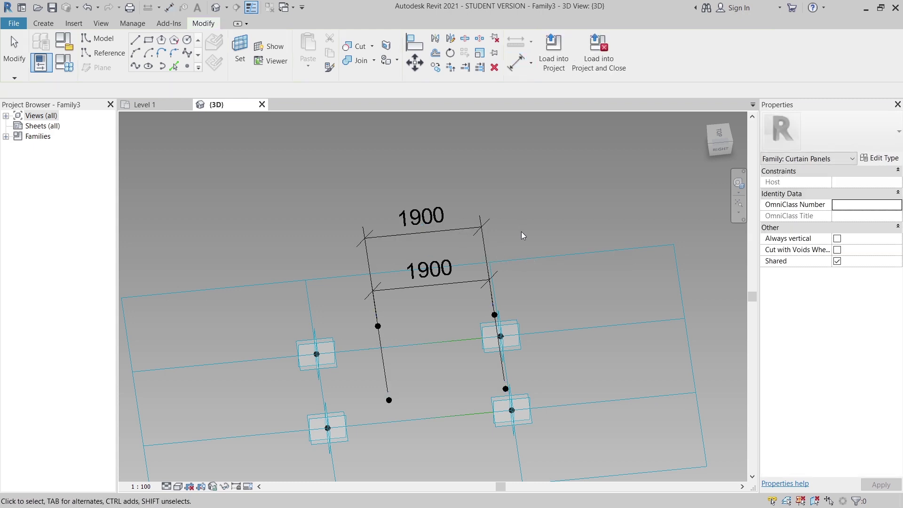
- Label the outer aligned dimension between the raised points with a new type family parameter named Flexible control point
{"action": "left_click", "coordinate": [452, 231]}
{"action": "middle_click_drag", "start_coordinate": [563, 210], "coordinate": [556, 254], "text": "shift"}
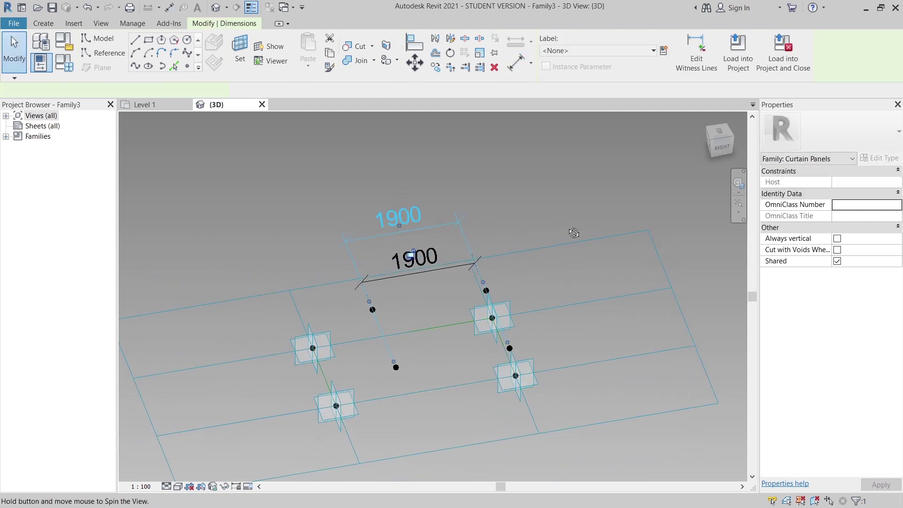
{"action": "left_click", "coordinate": [663, 51]}
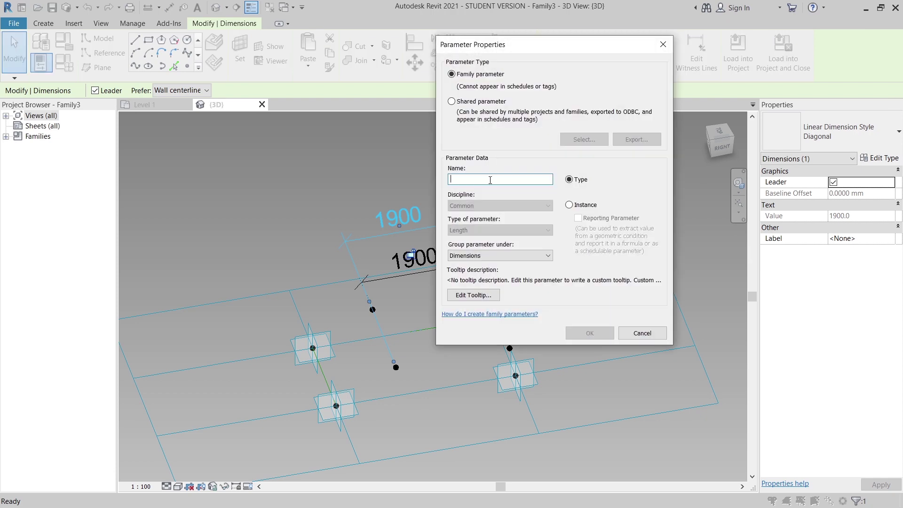
{"action": "type", "text": "Offset"}
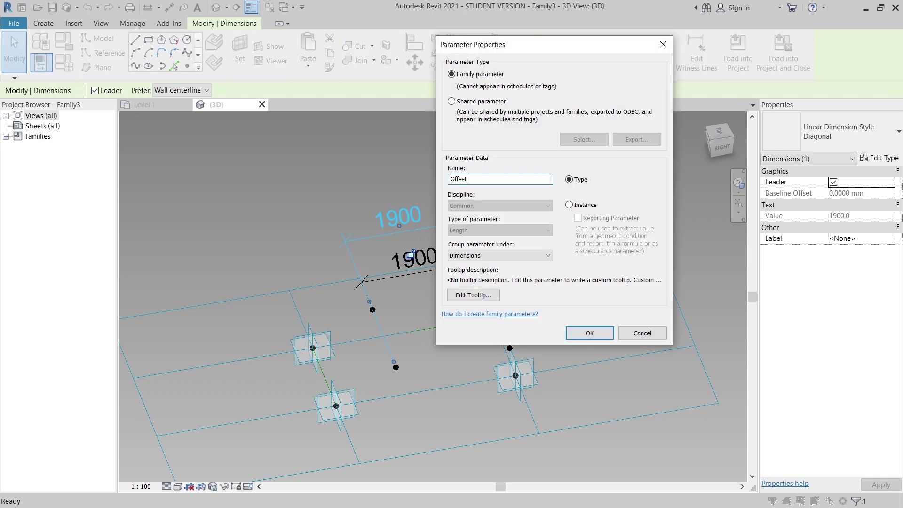
{"action": "key", "text": "Return"}
{"action": "key", "text": "Return"}
{"action": "type", "text": "Flexible control point"}
{"action": "key", "text": "Return"}
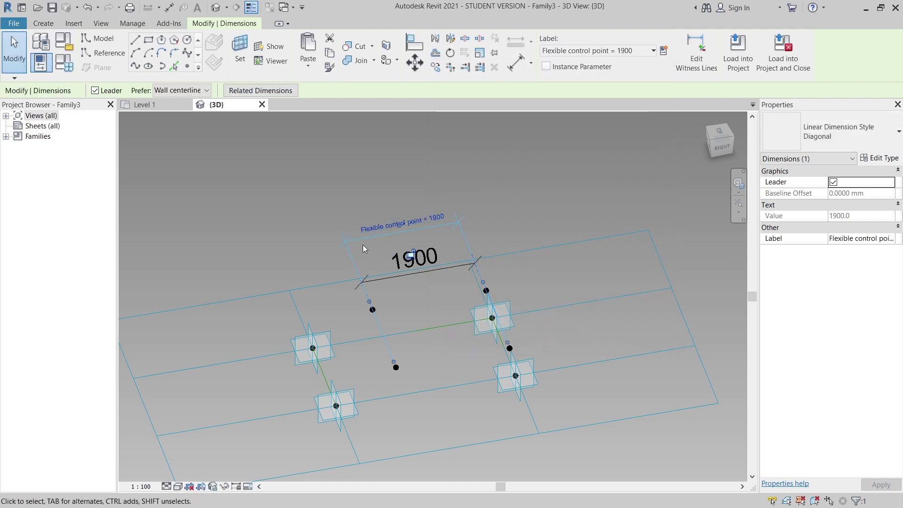
- Set the 3D view's scale to 1:50
{"action": "left_click", "coordinate": [142, 486]}
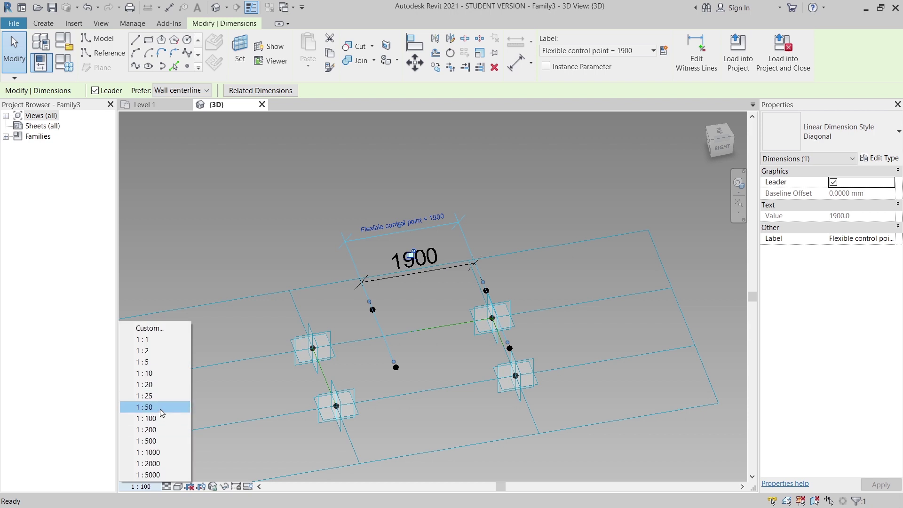
{"action": "left_click", "coordinate": [163, 402]}
{"action": "left_click", "coordinate": [300, 270]}
- Label the inner aligned dimension with the existing Flexible control point parameter
{"action": "left_click", "coordinate": [380, 279]}
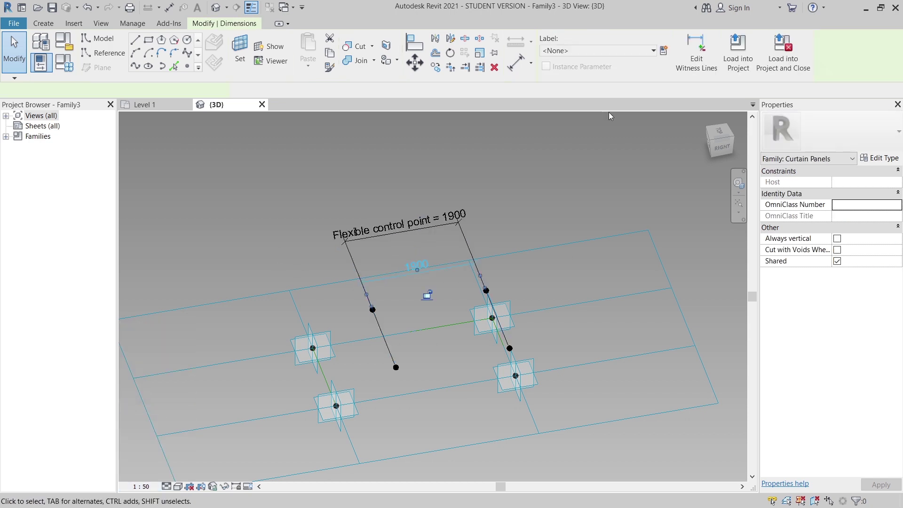
{"action": "left_click", "coordinate": [626, 50]}
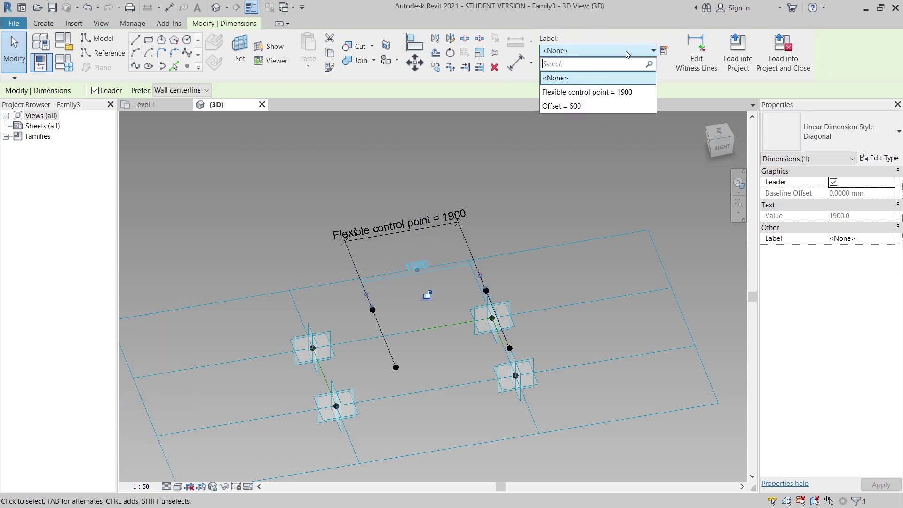
{"action": "left_click", "coordinate": [609, 91]}
{"action": "left_click", "coordinate": [322, 189]}
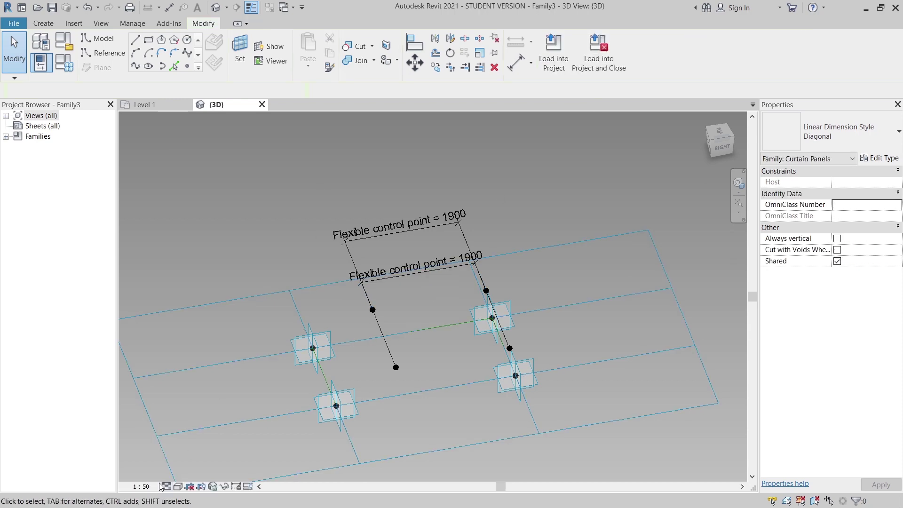
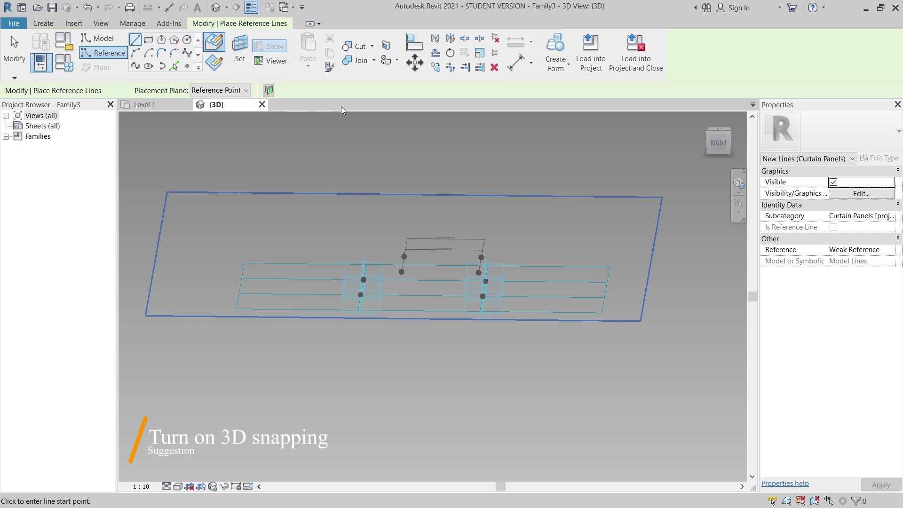
- Draw a 3D-snapped diagonal reference line between a raised point and the placement point at the opposite end of its long edge
{"action": "scroll", "coordinate": [511, 364], "scroll_direction": "up", "scroll_amount": 5}
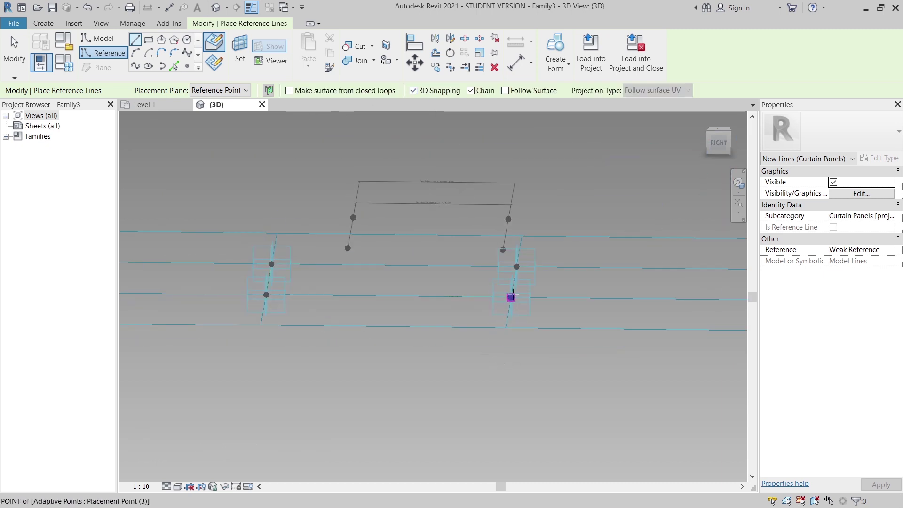
{"action": "left_click", "coordinate": [510, 297]}
{"action": "left_click", "coordinate": [266, 295]}
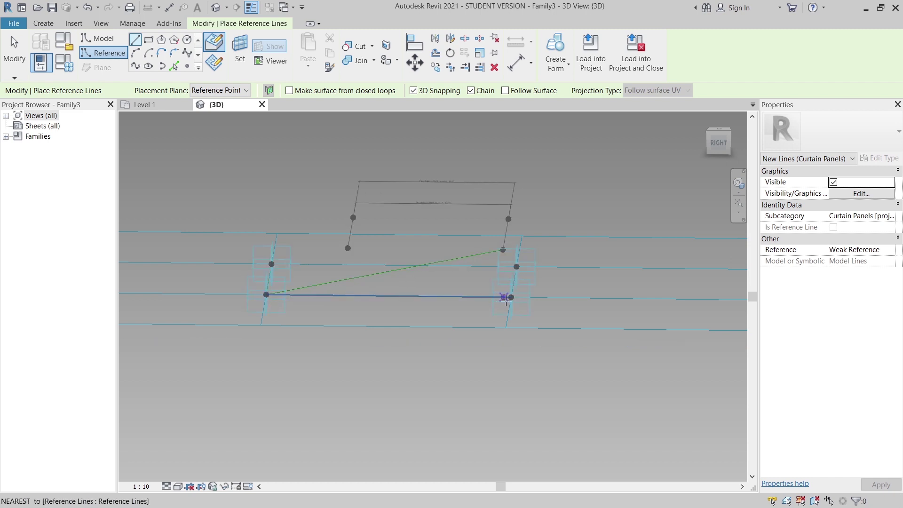
{"action": "key", "text": "Escape"}
{"action": "middle_click_drag", "start_coordinate": [497, 351], "coordinate": [364, 295], "text": "shift"}
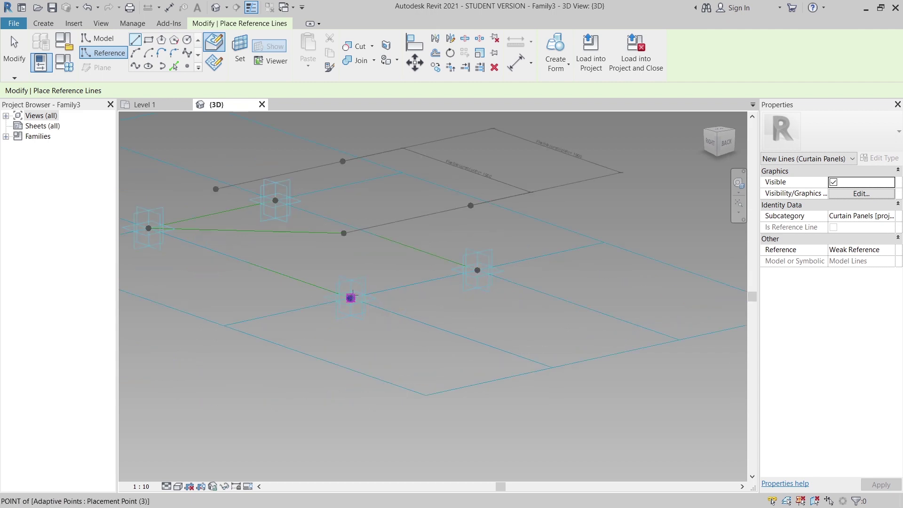
- Draw two upright reference lines from the placement points at one end of the cell to the raised points above them
{"action": "left_click", "coordinate": [351, 297]}
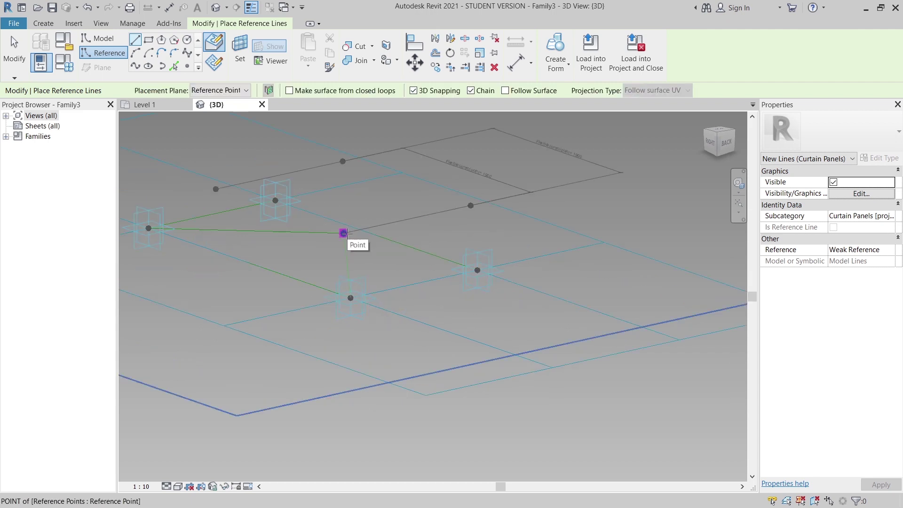
{"action": "left_click", "coordinate": [477, 270]}
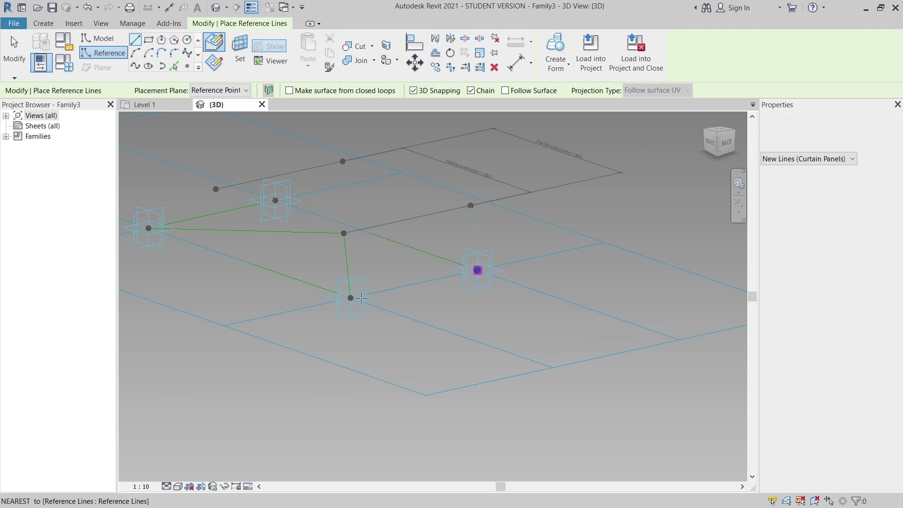
{"action": "key", "text": "Escape"}
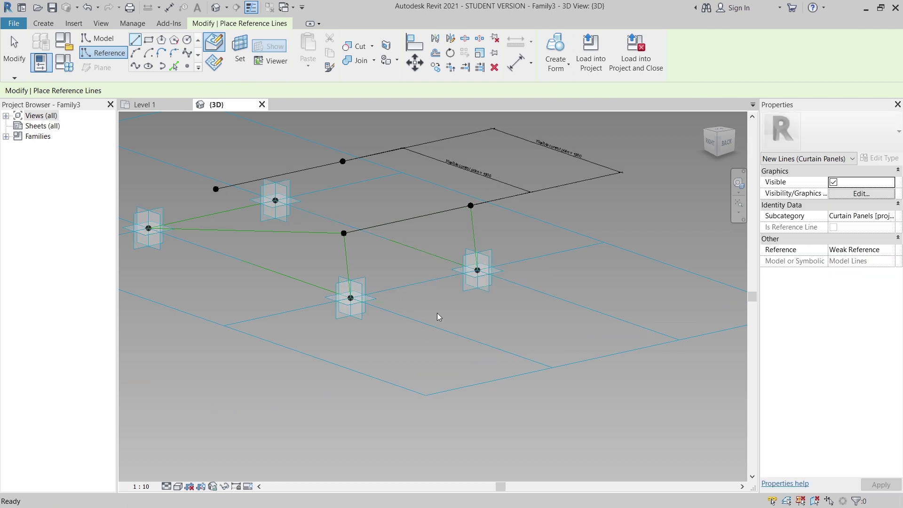
{"action": "middle_click_drag", "start_coordinate": [498, 344], "coordinate": [327, 309], "text": "shift"}
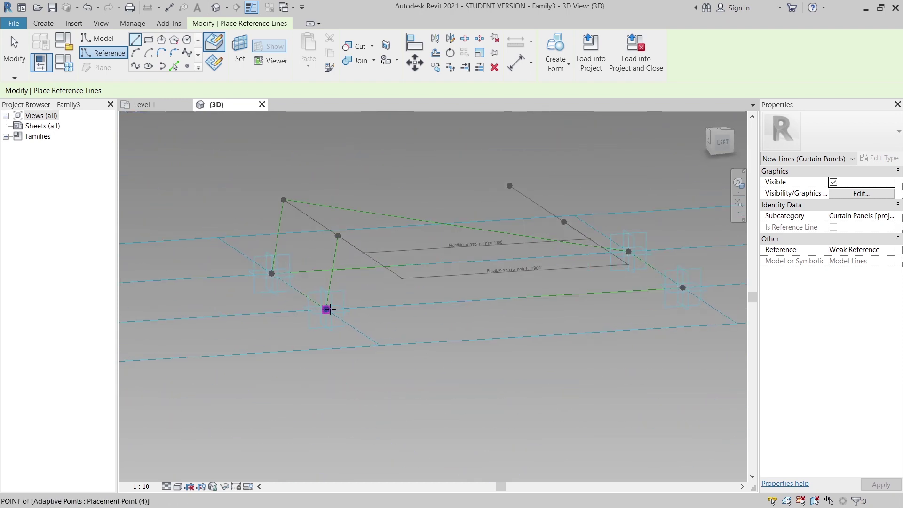
- Draw the matching diagonal reference line from the other raised point to the placement point at the opposite end of the second long edge
{"action": "left_click", "coordinate": [338, 235]}
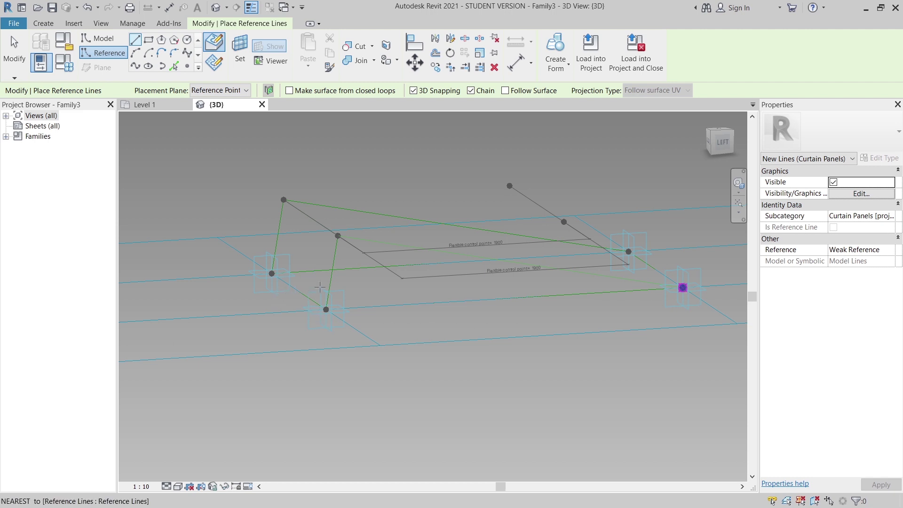
{"action": "left_click", "coordinate": [410, 318]}
{"action": "scroll", "coordinate": [410, 318], "scroll_direction": "up", "scroll_amount": 1}
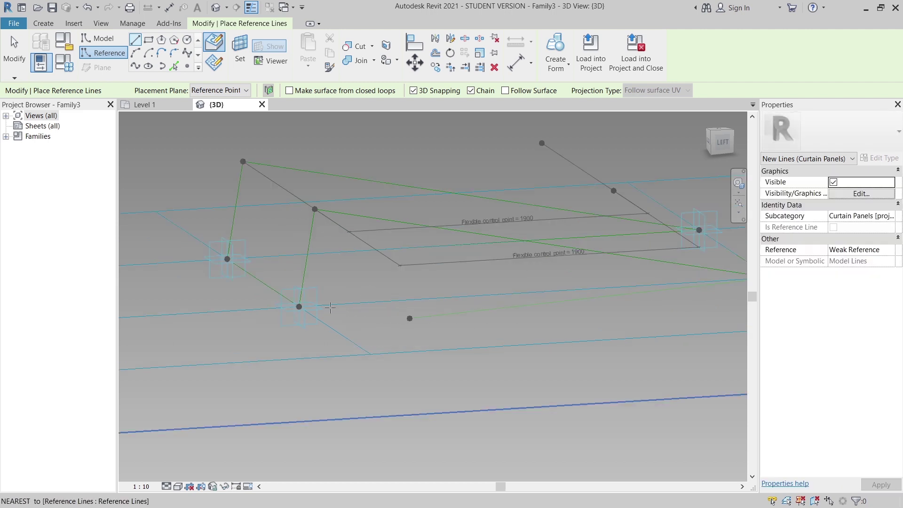
{"action": "left_click", "coordinate": [299, 306]}
{"action": "key", "text": "Escape"}
{"action": "middle_click_drag", "start_coordinate": [481, 318], "coordinate": [485, 340], "text": "shift"}
{"action": "left_click", "coordinate": [470, 349]}
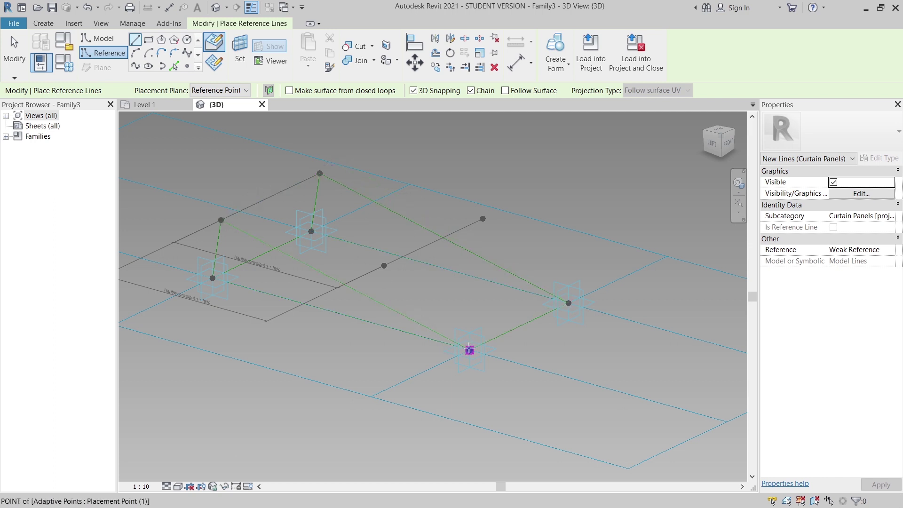
{"action": "key", "text": "Escape"}
{"action": "key", "text": "Escape"}
- Place a reference point near the middle of the near triangle's base reference line
{"action": "middle_click_drag", "start_coordinate": [514, 348], "coordinate": [460, 396], "text": "shift"}
{"action": "middle_click_drag", "start_coordinate": [562, 344], "coordinate": [481, 380]}
{"action": "scroll", "coordinate": [540, 359], "scroll_direction": "up", "scroll_amount": 1}
{"action": "left_click", "coordinate": [102, 53]}
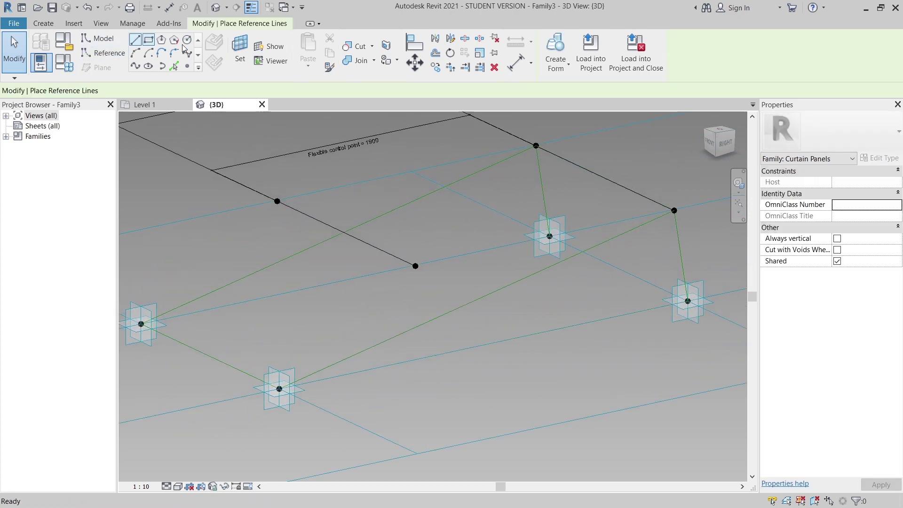
{"action": "left_click", "coordinate": [187, 66]}
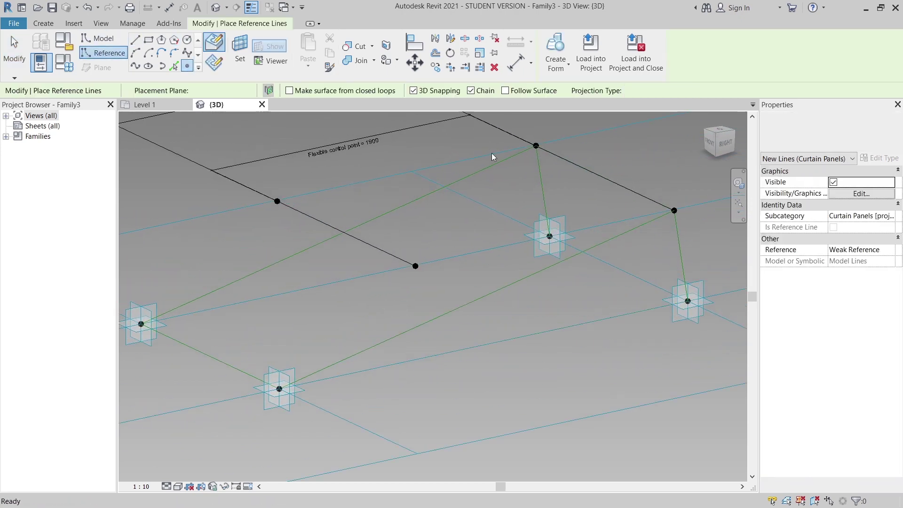
{"action": "left_click", "coordinate": [524, 336]}
{"action": "key", "text": "Escape"}
- Draw a model circle with a 30 mm radius centred on the reference point, on the point's plane perpendicular to the base line
{"action": "scroll", "coordinate": [525, 349], "scroll_direction": "up", "scroll_amount": 2}
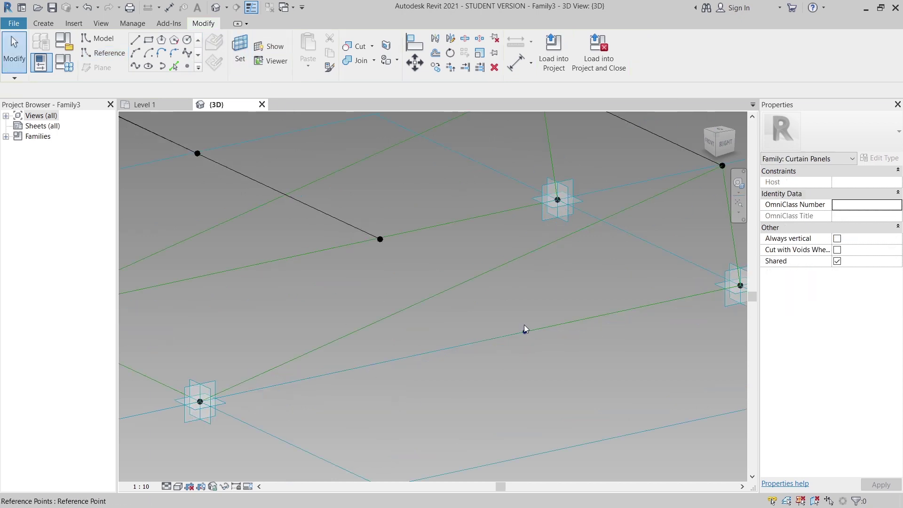
{"action": "left_click", "coordinate": [524, 332]}
{"action": "left_click", "coordinate": [186, 42]}
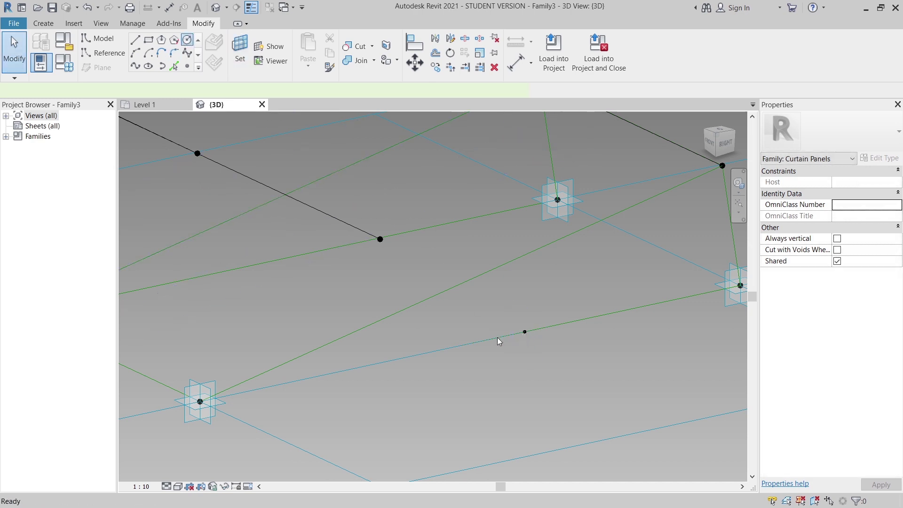
{"action": "left_click", "coordinate": [524, 332]}
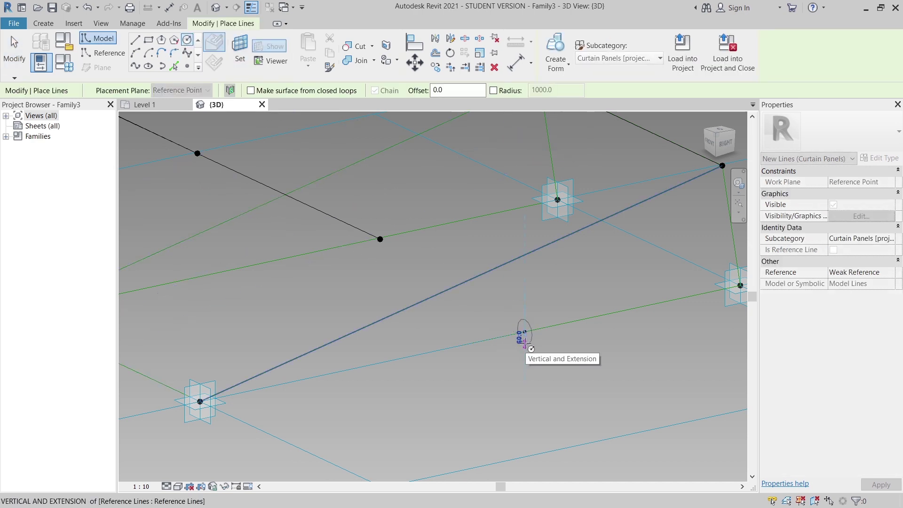
{"action": "scroll", "coordinate": [526, 344], "scroll_direction": "up", "scroll_amount": 3}
{"action": "left_click", "coordinate": [531, 349]}
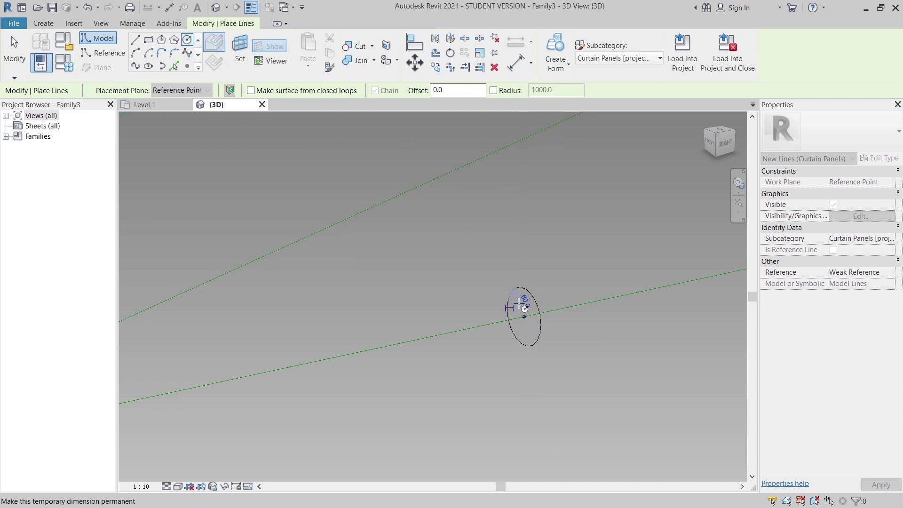
{"action": "key", "text": "Return"}
{"action": "key", "text": "Escape"}
{"action": "key", "text": "Escape"}
- Try to sweep the circle around the near triangle by creating a solid form from the profile and the three reference lines
{"action": "middle_click_drag", "start_coordinate": [530, 365], "coordinate": [575, 378], "text": "shift"}
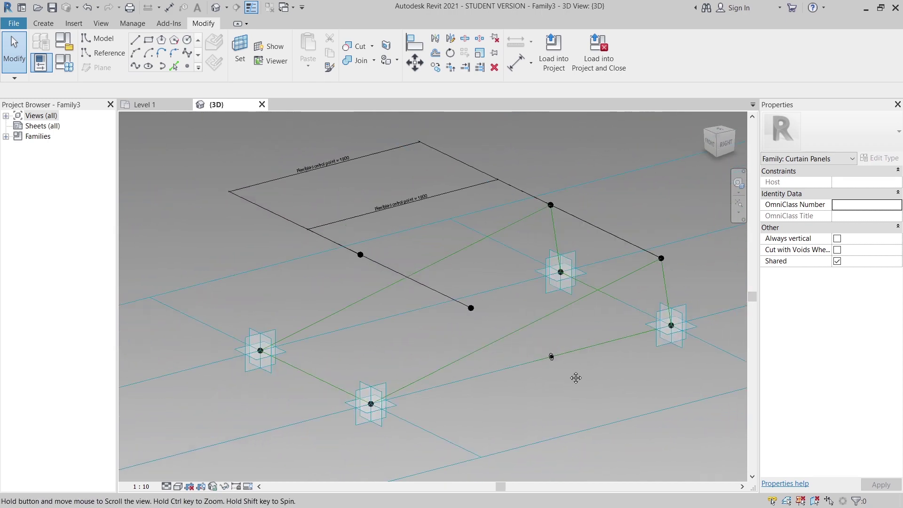
{"action": "scroll", "coordinate": [563, 376], "scroll_direction": "up", "scroll_amount": 2}
{"action": "left_click", "coordinate": [549, 352]}
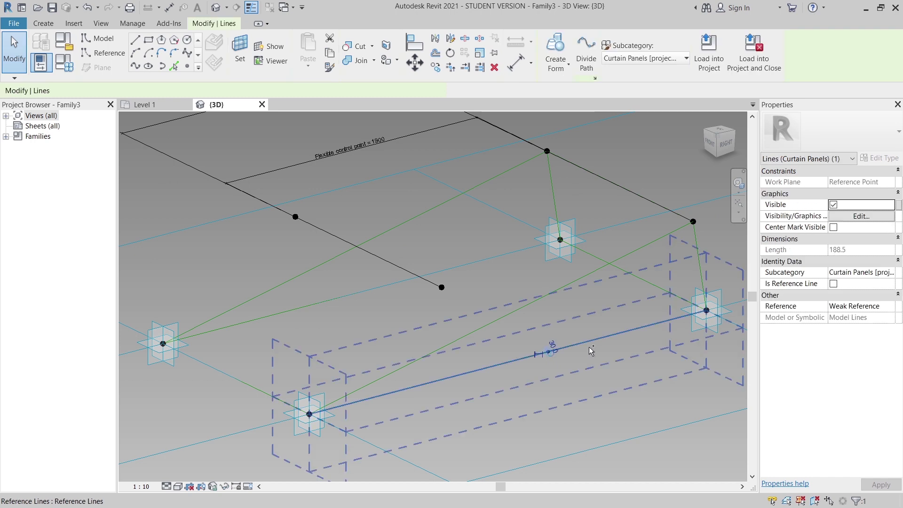
{"action": "left_click", "coordinate": [593, 272], "text": "ctrl"}
{"action": "left_click", "coordinate": [698, 247], "text": "ctrl"}
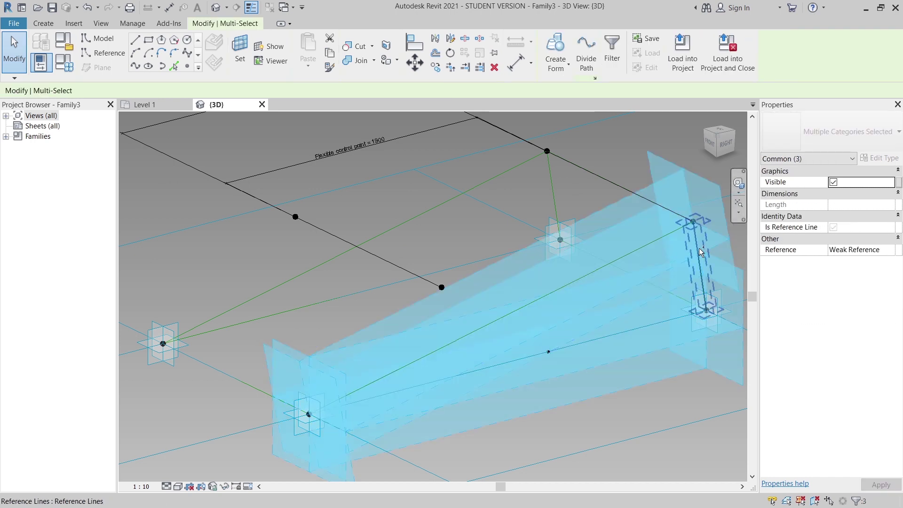
{"action": "left_click", "coordinate": [555, 63]}
{"action": "left_click", "coordinate": [551, 79]}
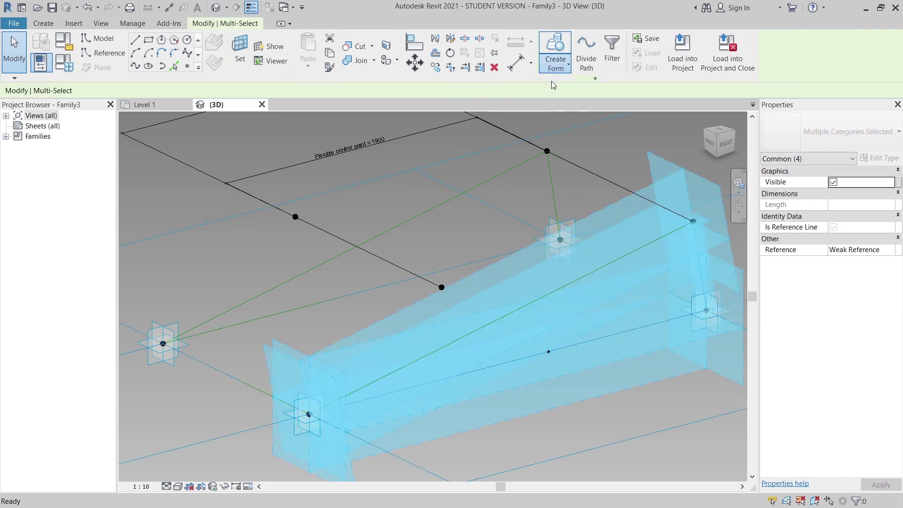
{"action": "scroll", "coordinate": [399, 387], "scroll_direction": "down", "scroll_amount": 1}
{"action": "middle_click_drag", "start_coordinate": [427, 332], "coordinate": [432, 299]}
{"action": "scroll", "coordinate": [308, 378], "scroll_direction": "up", "scroll_amount": 3}
{"action": "key", "text": "Escape"}
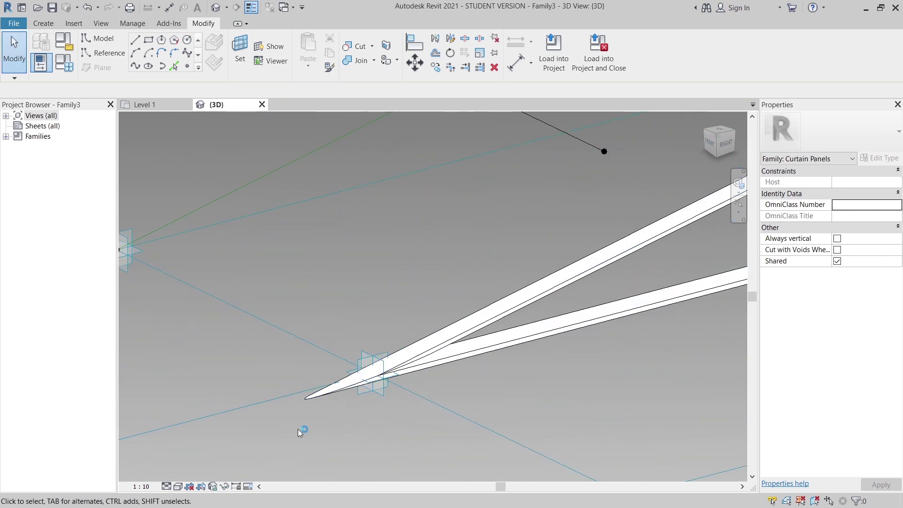
- Undo the solid form created around the near triangle
{"action": "middle_click_drag", "start_coordinate": [467, 384], "coordinate": [481, 407]}
{"action": "scroll", "coordinate": [451, 356], "scroll_direction": "down", "scroll_amount": 1}
{"action": "scroll", "coordinate": [425, 367], "scroll_direction": "down", "scroll_amount": 2}
{"action": "key", "text": "ctrl+z"}
{"action": "scroll", "coordinate": [464, 391], "scroll_direction": "up", "scroll_amount": 1}
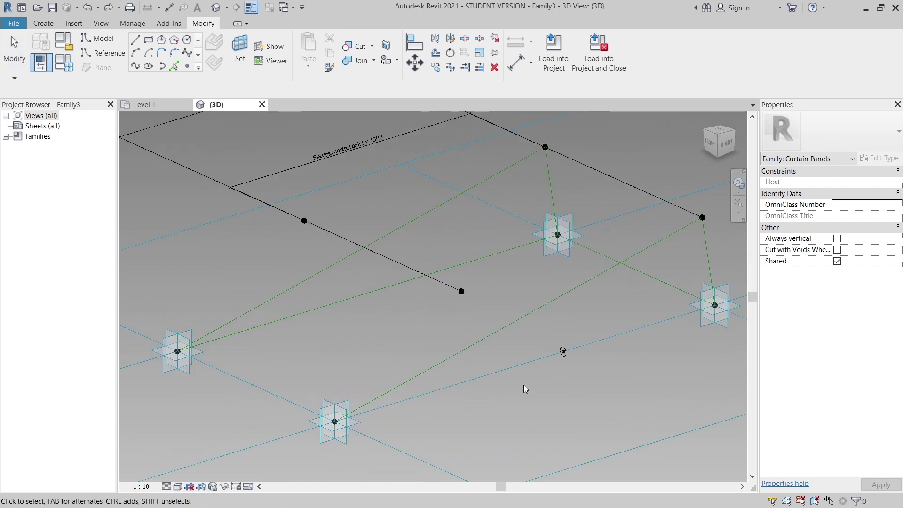
- Copy the reference point with its circle eight times along the near triangle's base line, using multiple copy
{"action": "scroll", "coordinate": [555, 374], "scroll_direction": "up", "scroll_amount": 2}
{"action": "scroll", "coordinate": [587, 359], "scroll_direction": "up", "scroll_amount": 2}
{"action": "left_click_drag", "start_coordinate": [582, 382], "coordinate": [582, 382]}
{"action": "key", "text": "c"}
{"action": "key", "text": "o"}
{"action": "scroll", "coordinate": [582, 382], "scroll_direction": "up", "scroll_amount": 1}
{"action": "middle_click_drag", "start_coordinate": [578, 377], "coordinate": [675, 328]}
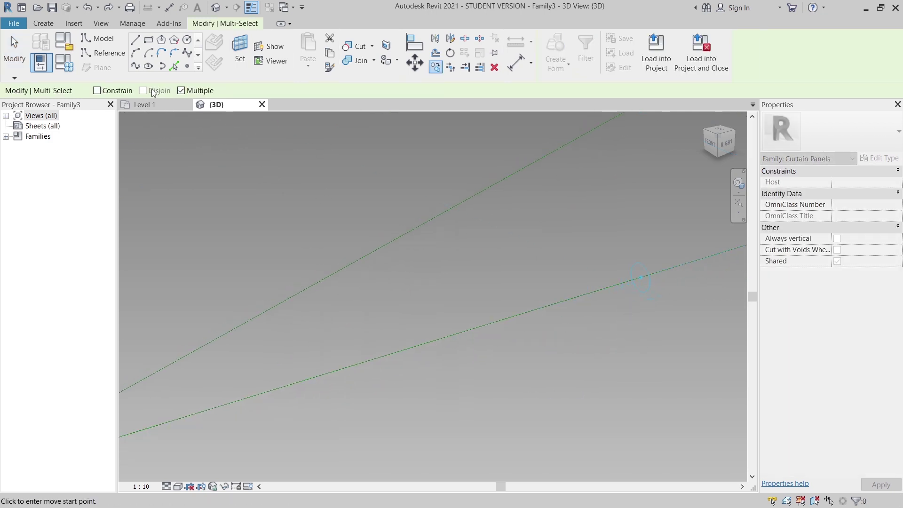
{"action": "left_click", "coordinate": [640, 278]}
{"action": "left_click", "coordinate": [578, 297]}
{"action": "left_click", "coordinate": [539, 309]}
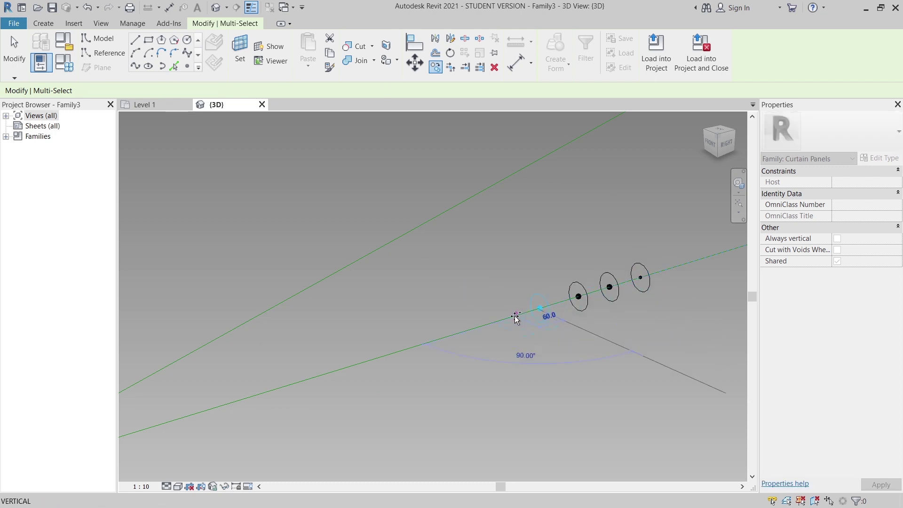
{"action": "left_click", "coordinate": [510, 316]}
{"action": "left_click", "coordinate": [477, 328]}
{"action": "left_click", "coordinate": [434, 339]}
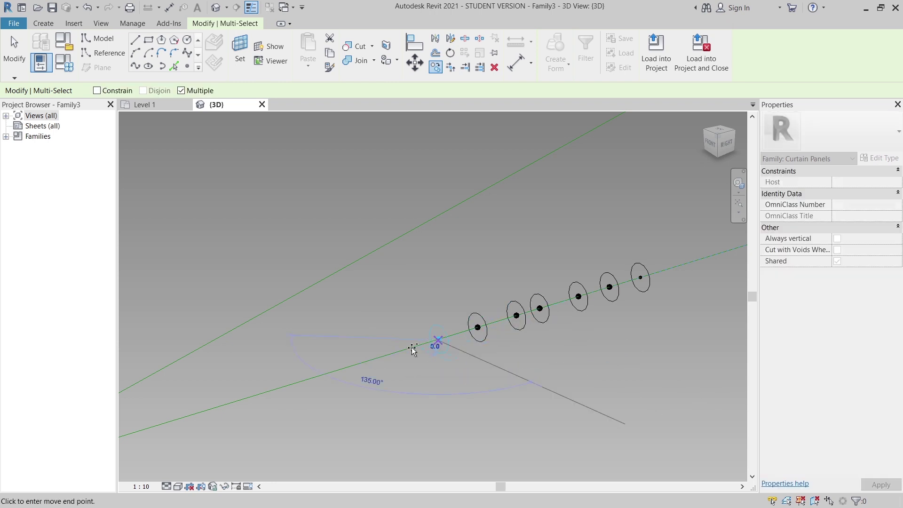
{"action": "left_click", "coordinate": [385, 356]}
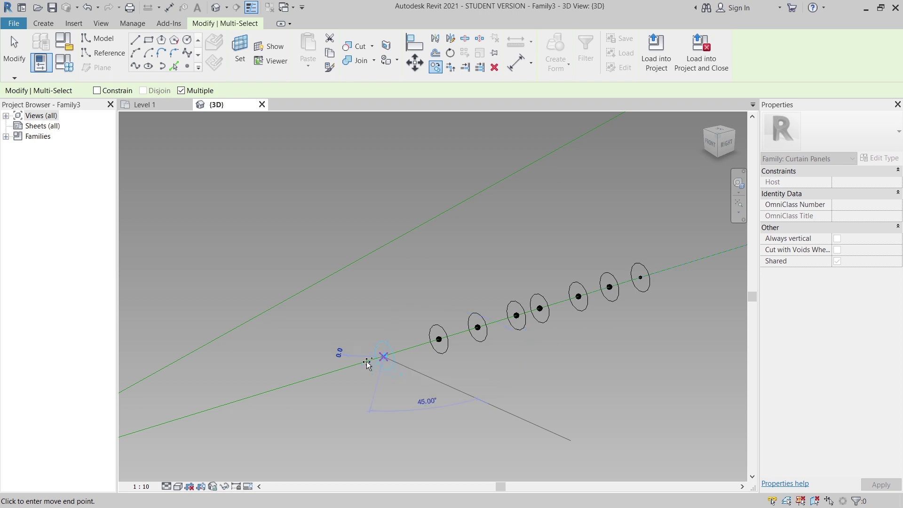
{"action": "left_click", "coordinate": [344, 374]}
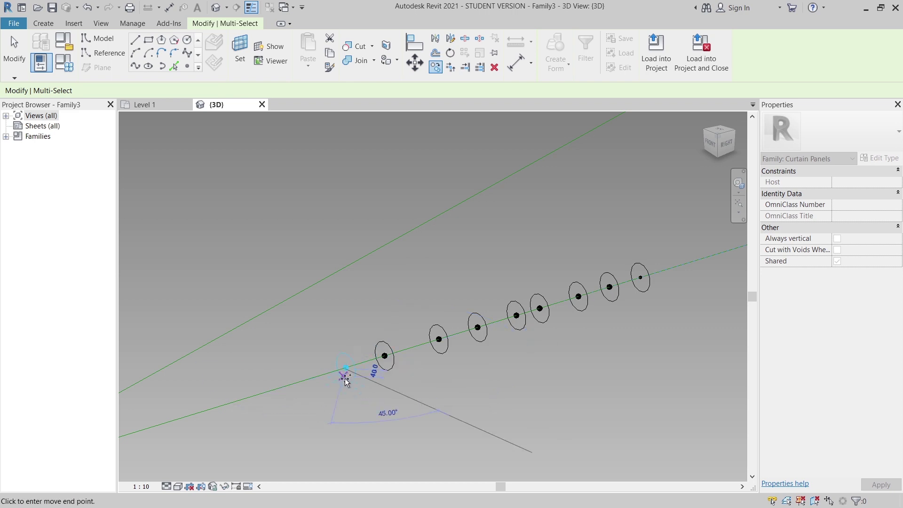
{"action": "key", "text": "Escape"}
{"action": "key", "text": "Escape"}
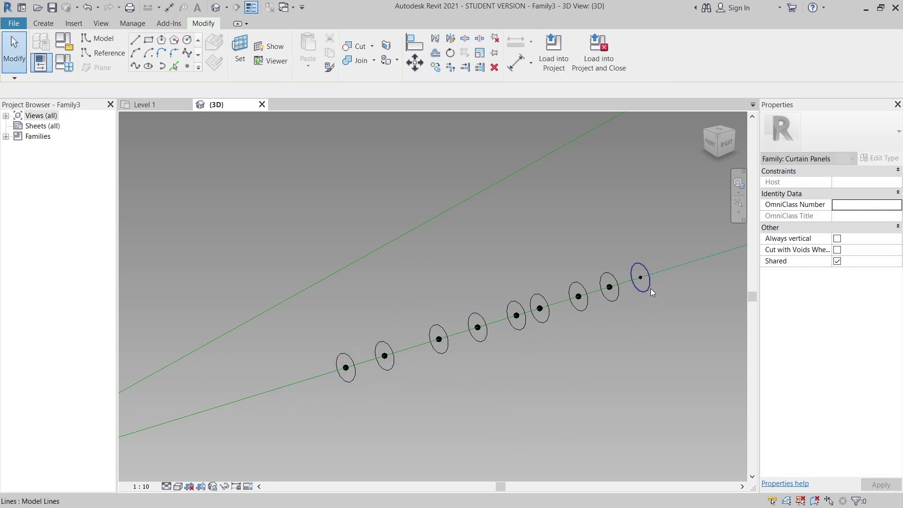
- Rehost the outermost copied profile point to the reference line joining the acute base corners of the two triangles
{"action": "scroll", "coordinate": [579, 351], "scroll_direction": "down", "scroll_amount": 2}
{"action": "middle_click_drag", "start_coordinate": [578, 351], "coordinate": [525, 347], "text": "shift"}
{"action": "scroll", "coordinate": [506, 378], "scroll_direction": "down", "scroll_amount": 2}
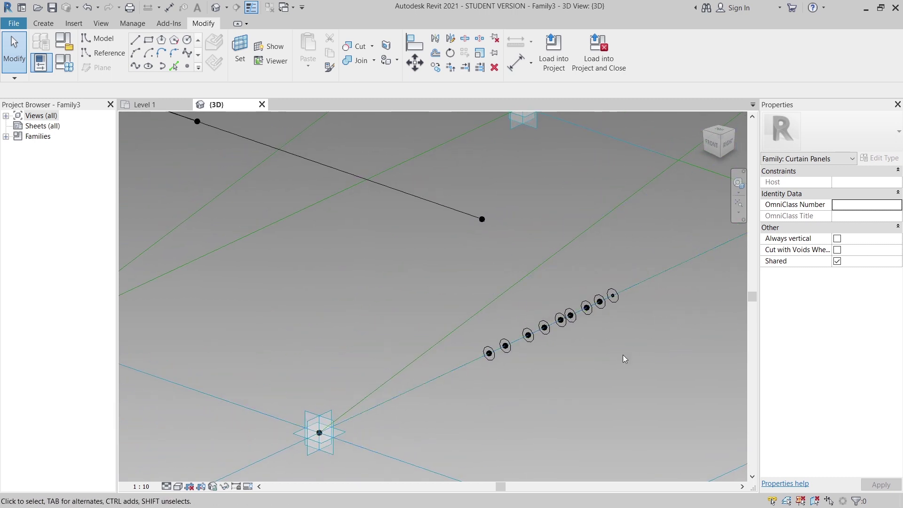
{"action": "scroll", "coordinate": [624, 359], "scroll_direction": "down", "scroll_amount": 5}
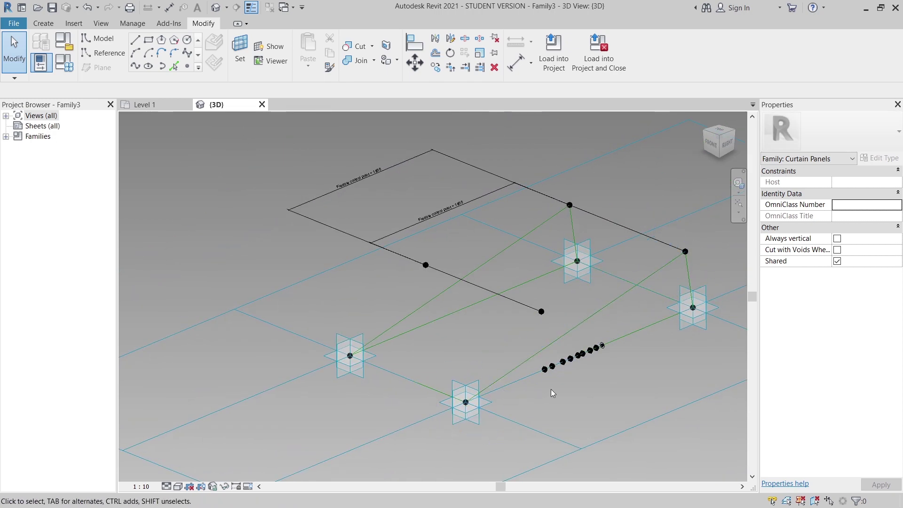
{"action": "scroll", "coordinate": [574, 380], "scroll_direction": "up", "scroll_amount": 6}
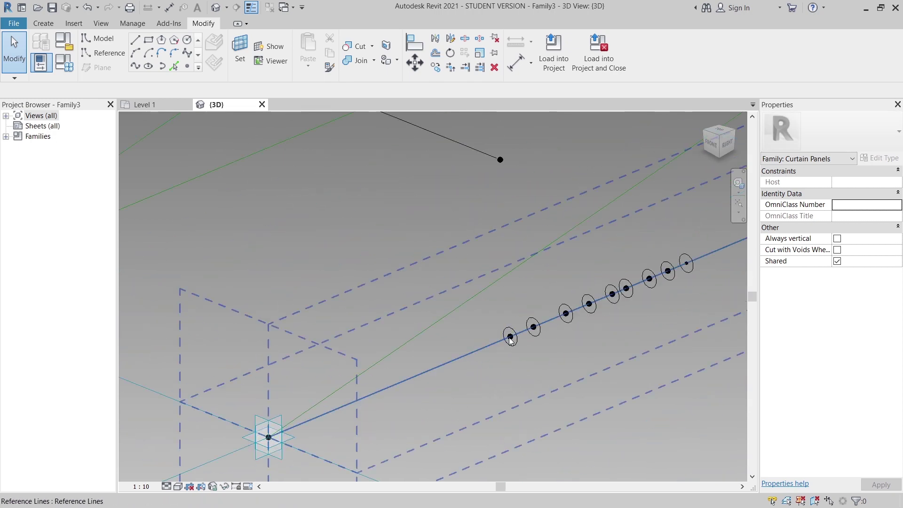
{"action": "scroll", "coordinate": [511, 339], "scroll_direction": "up", "scroll_amount": 4}
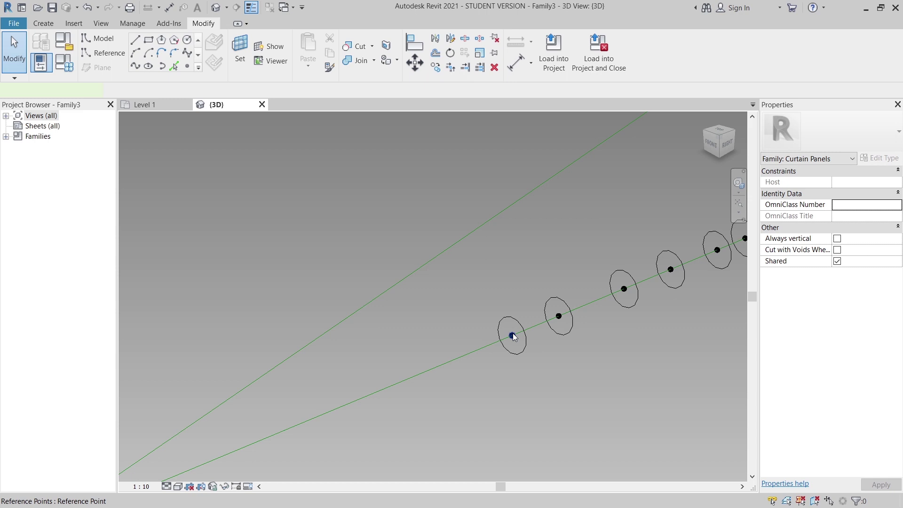
{"action": "left_click", "coordinate": [512, 336]}
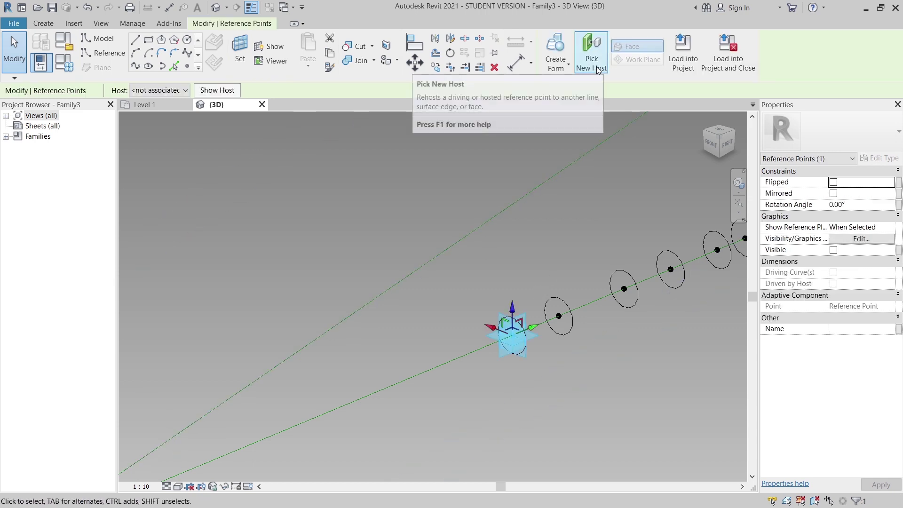
{"action": "scroll", "coordinate": [492, 150], "scroll_direction": "down", "scroll_amount": 2}
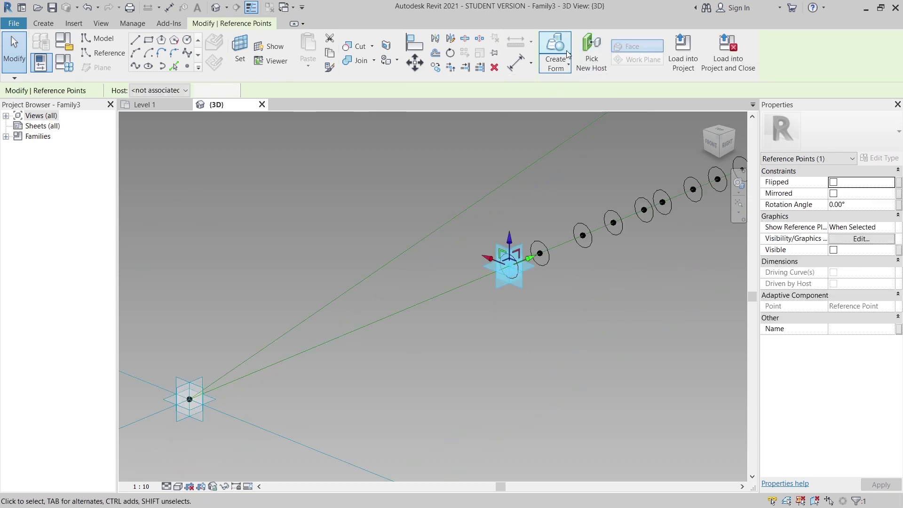
{"action": "left_click", "coordinate": [591, 53]}
{"action": "scroll", "coordinate": [355, 184], "scroll_direction": "down", "scroll_amount": 2}
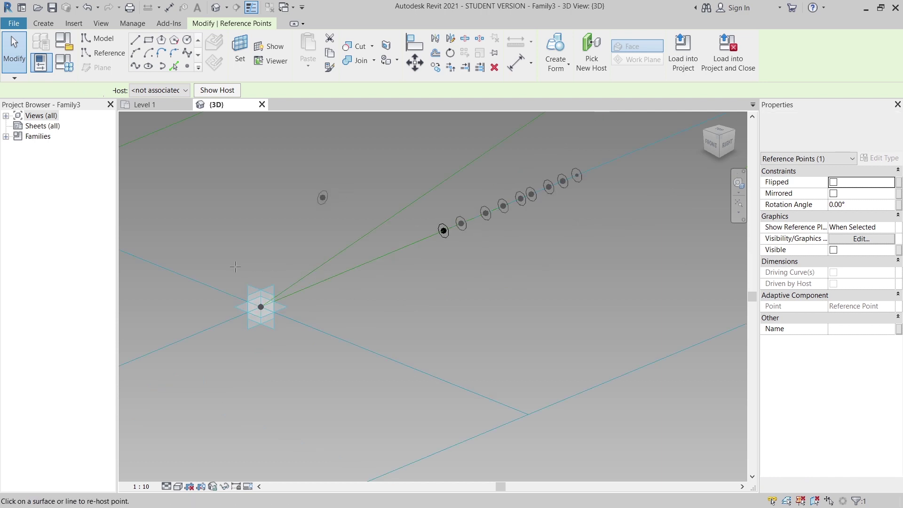
{"action": "left_click", "coordinate": [229, 266]}
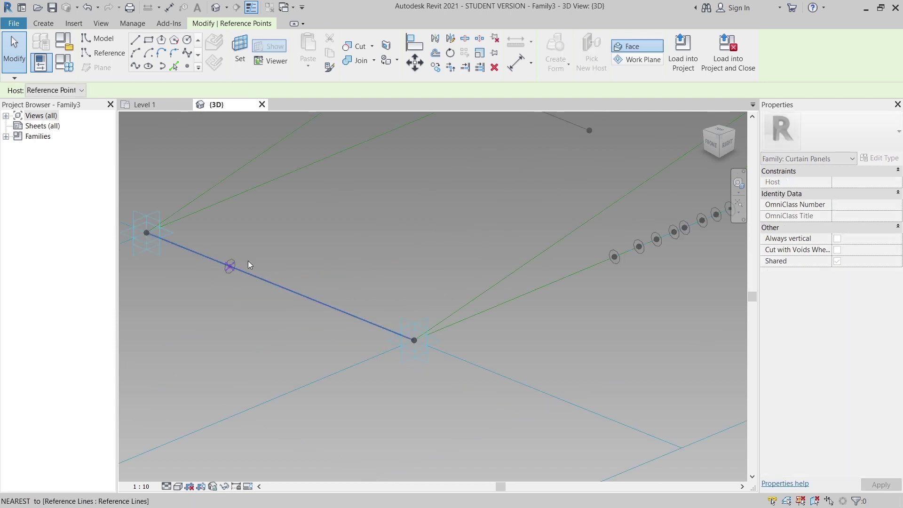
- Rehost the next copied profile point from the base line to the near triangle's long sloping reference line
{"action": "scroll", "coordinate": [614, 256], "scroll_direction": "up", "scroll_amount": 5}
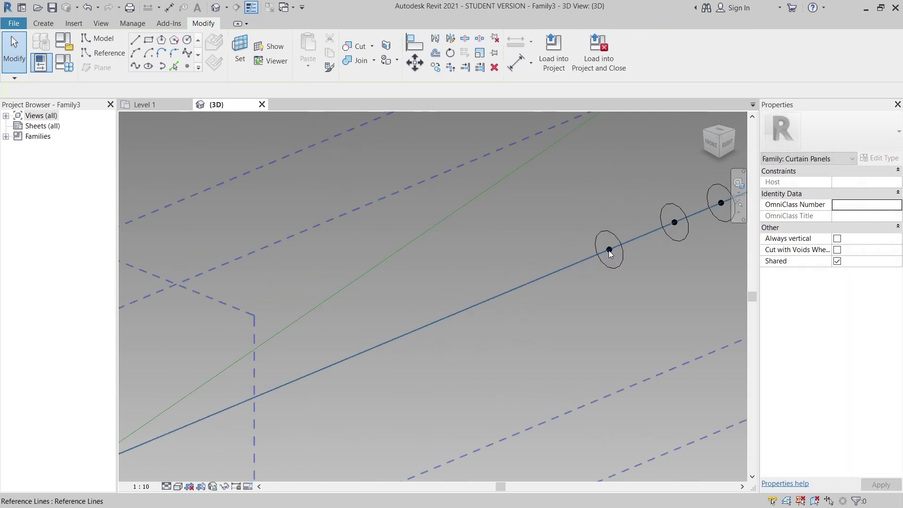
{"action": "left_click", "coordinate": [611, 283]}
{"action": "key", "text": "Escape"}
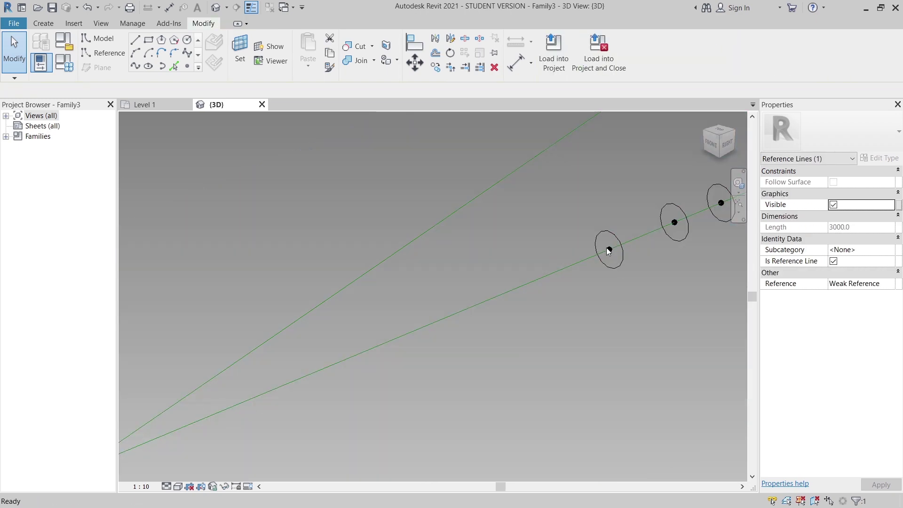
{"action": "left_click", "coordinate": [610, 249]}
{"action": "left_click", "coordinate": [591, 58]}
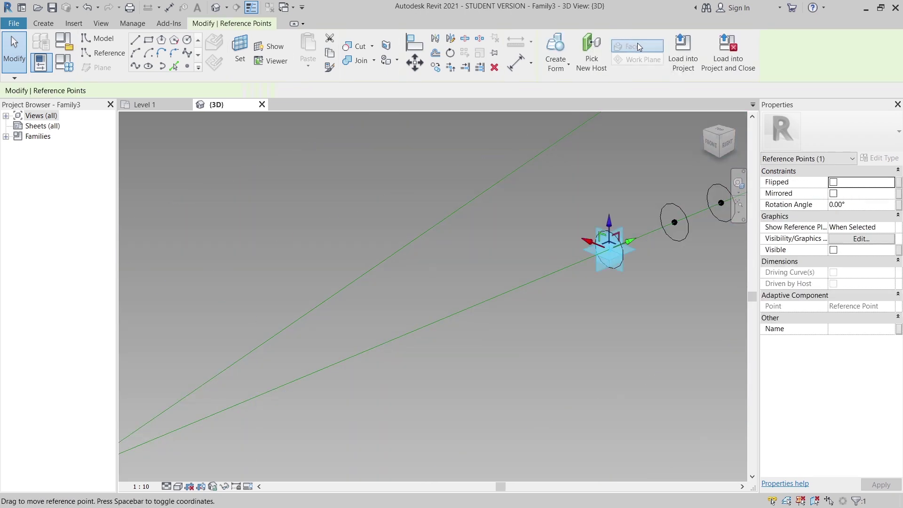
{"action": "scroll", "coordinate": [330, 196], "scroll_direction": "down", "scroll_amount": 3}
{"action": "middle_click_drag", "start_coordinate": [330, 198], "coordinate": [443, 277]}
{"action": "left_click", "coordinate": [500, 276]}
{"action": "key", "text": "Escape"}
- Rehost the next copied profile point to the short steep reference line of the near triangle
{"action": "scroll", "coordinate": [625, 280], "scroll_direction": "up", "scroll_amount": 2}
{"action": "scroll", "coordinate": [626, 279], "scroll_direction": "up", "scroll_amount": 3}
{"action": "left_click", "coordinate": [601, 269]}
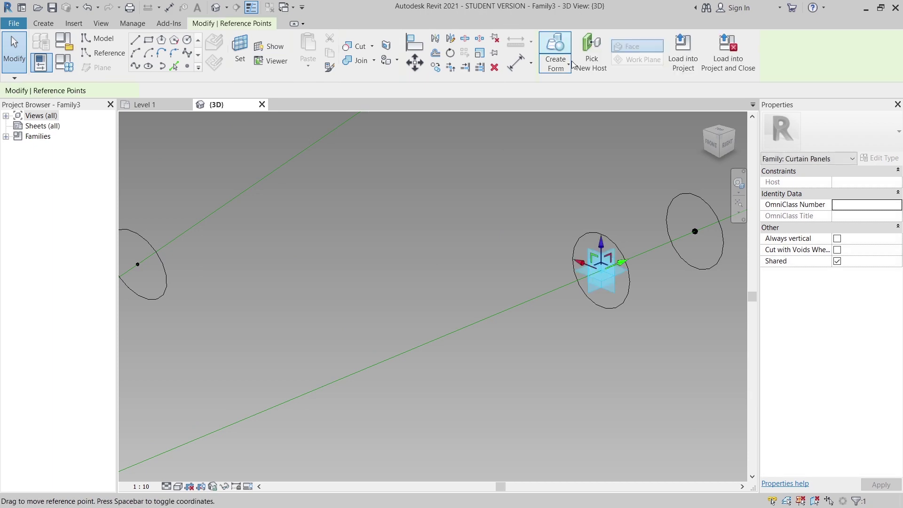
{"action": "left_click", "coordinate": [578, 61]}
{"action": "scroll", "coordinate": [562, 157], "scroll_direction": "down", "scroll_amount": 3}
{"action": "middle_click_drag", "start_coordinate": [563, 156], "coordinate": [296, 331]}
{"action": "scroll", "coordinate": [473, 277], "scroll_direction": "down", "scroll_amount": 1}
{"action": "scroll", "coordinate": [448, 303], "scroll_direction": "down", "scroll_amount": 1}
{"action": "middle_click_drag", "start_coordinate": [707, 182], "coordinate": [533, 285]}
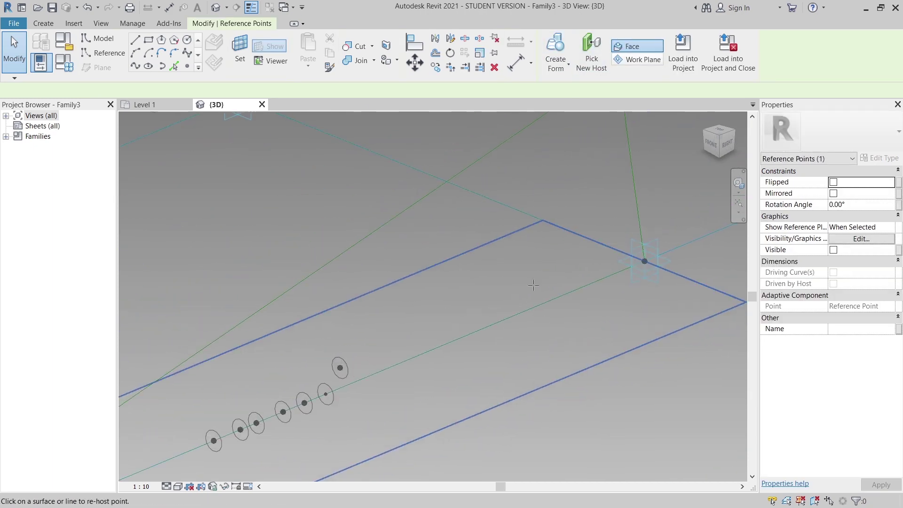
{"action": "left_click", "coordinate": [635, 197]}
- Rehost the next copied profile point to the line joining the apexes of the two triangles
{"action": "middle_click_drag", "start_coordinate": [258, 448], "coordinate": [334, 376]}
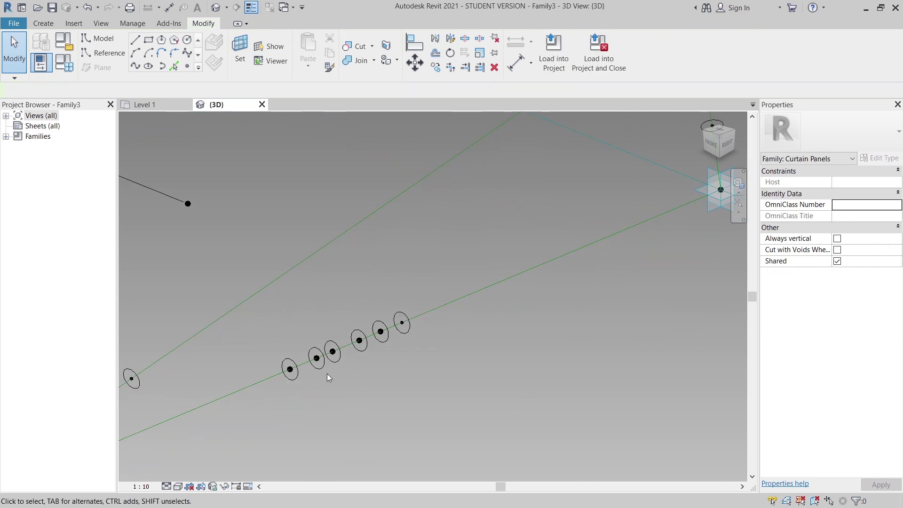
{"action": "scroll", "coordinate": [265, 388], "scroll_direction": "up", "scroll_amount": 4}
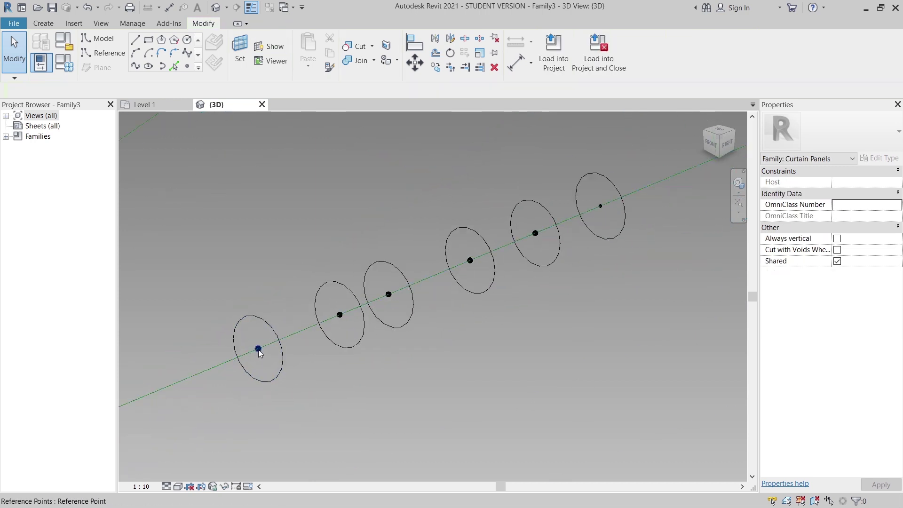
{"action": "left_click", "coordinate": [258, 349]}
{"action": "left_click", "coordinate": [591, 54]}
{"action": "scroll", "coordinate": [594, 146], "scroll_direction": "down", "scroll_amount": 2}
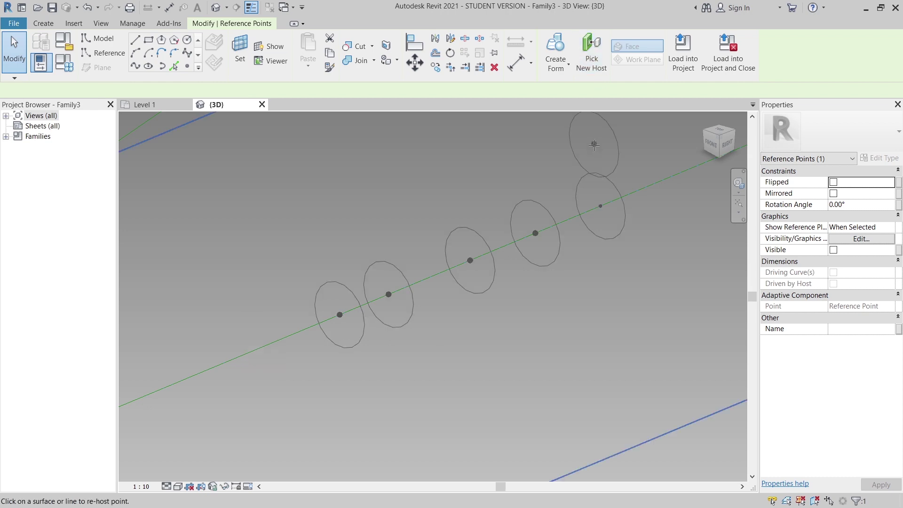
{"action": "scroll", "coordinate": [587, 173], "scroll_direction": "down", "scroll_amount": 2}
{"action": "middle_click_drag", "start_coordinate": [587, 173], "coordinate": [546, 362]}
{"action": "scroll", "coordinate": [593, 261], "scroll_direction": "down", "scroll_amount": 2}
{"action": "middle_click_drag", "start_coordinate": [594, 261], "coordinate": [537, 395]}
{"action": "scroll", "coordinate": [557, 350], "scroll_direction": "down", "scroll_amount": 1}
{"action": "left_click", "coordinate": [615, 177]}
- Rehost the next copied profile point to the short steep reference line of the far triangle
{"action": "middle_click_drag", "start_coordinate": [574, 264], "coordinate": [588, 152]}
{"action": "scroll", "coordinate": [466, 413], "scroll_direction": "up", "scroll_amount": 1}
{"action": "scroll", "coordinate": [468, 418], "scroll_direction": "up", "scroll_amount": 5}
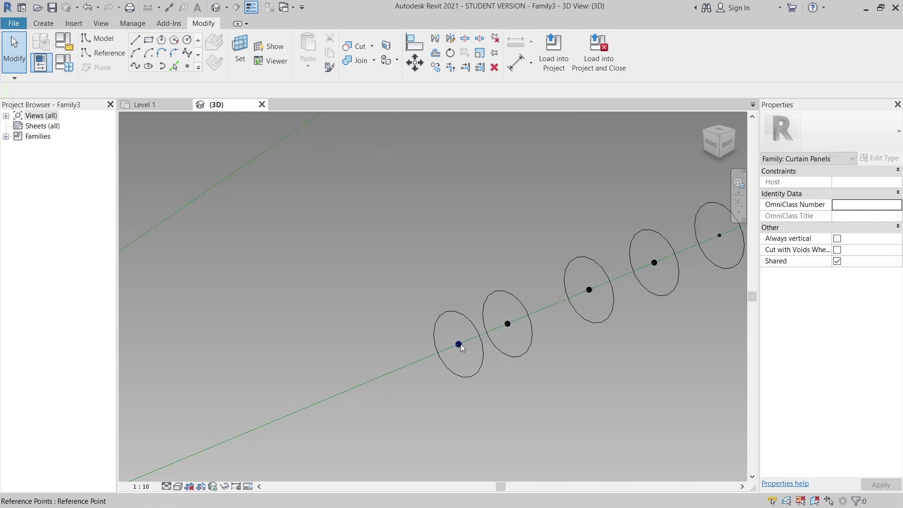
{"action": "left_click", "coordinate": [591, 52]}
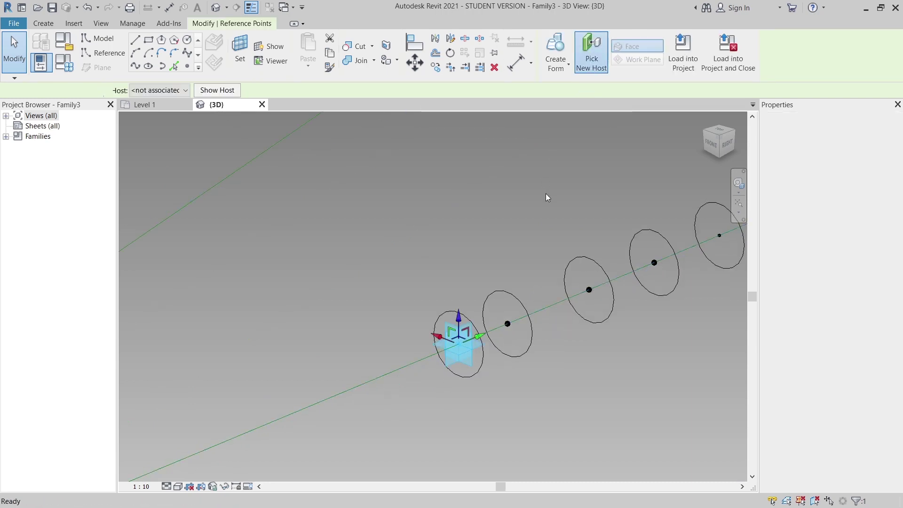
{"action": "left_click", "coordinate": [545, 193]}
{"action": "scroll", "coordinate": [552, 226], "scroll_direction": "down", "scroll_amount": 5}
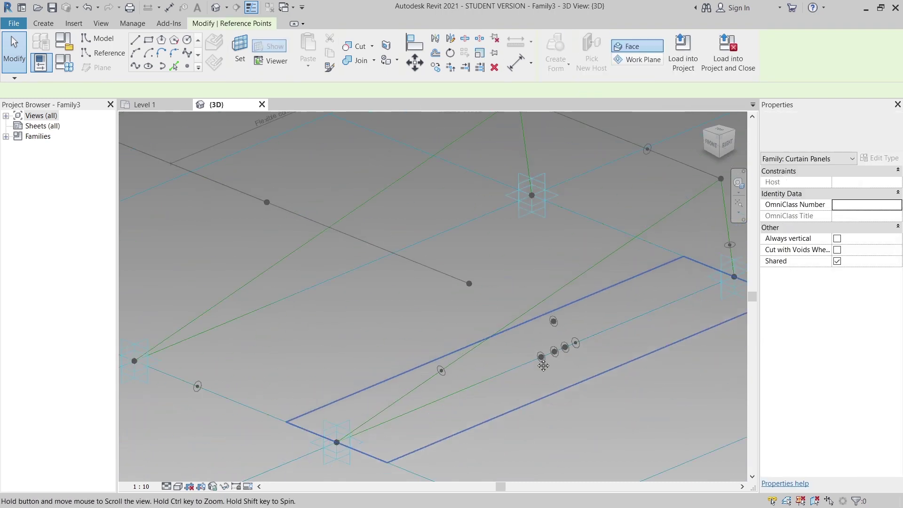
{"action": "left_click", "coordinate": [512, 201]}
- Rehost the next copied profile point to the base reference line of the far triangle
{"action": "scroll", "coordinate": [532, 392], "scroll_direction": "up", "scroll_amount": 4}
{"action": "scroll", "coordinate": [528, 330], "scroll_direction": "up", "scroll_amount": 2}
{"action": "left_click", "coordinate": [507, 314]}
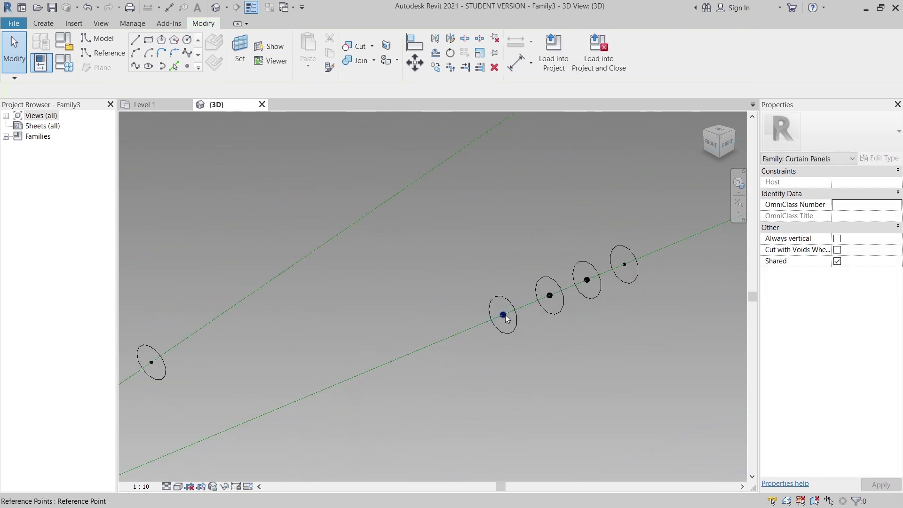
{"action": "left_click", "coordinate": [591, 54]}
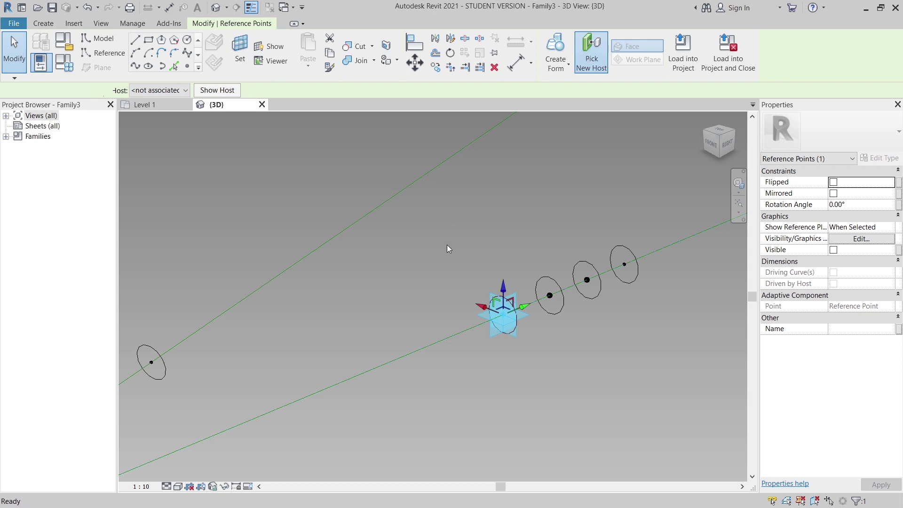
{"action": "scroll", "coordinate": [470, 247], "scroll_direction": "down", "scroll_amount": 4}
{"action": "middle_click_drag", "start_coordinate": [376, 222], "coordinate": [484, 370]}
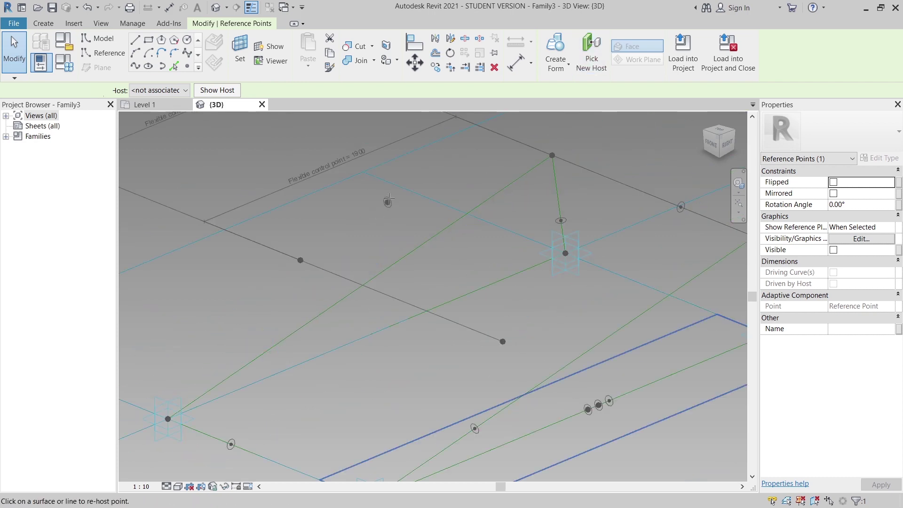
{"action": "left_click", "coordinate": [459, 297]}
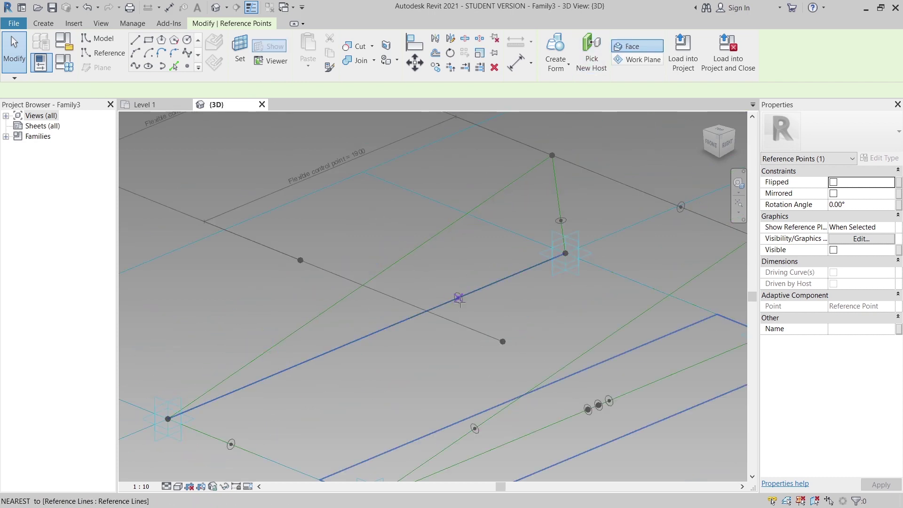
- Rehost the next copied profile point to the long sloping reference line of the far triangle
{"action": "scroll", "coordinate": [550, 395], "scroll_direction": "up", "scroll_amount": 7}
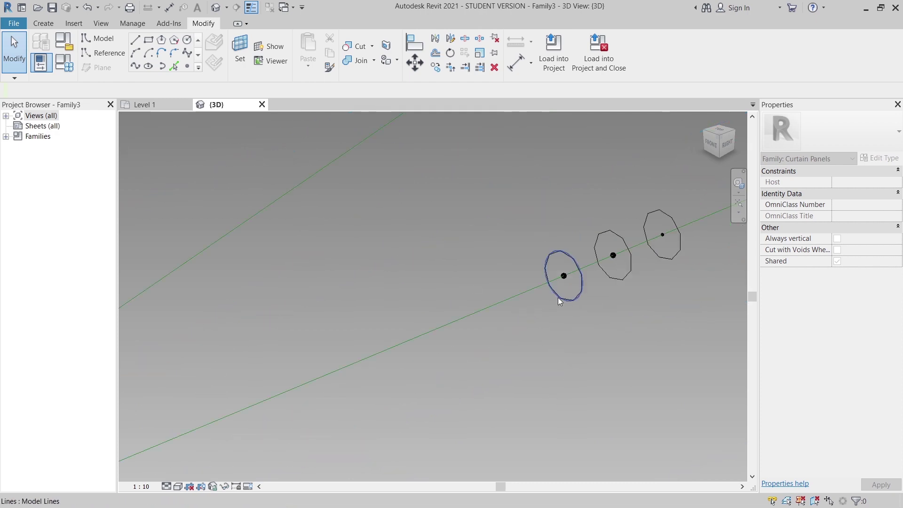
{"action": "left_click", "coordinate": [563, 276]}
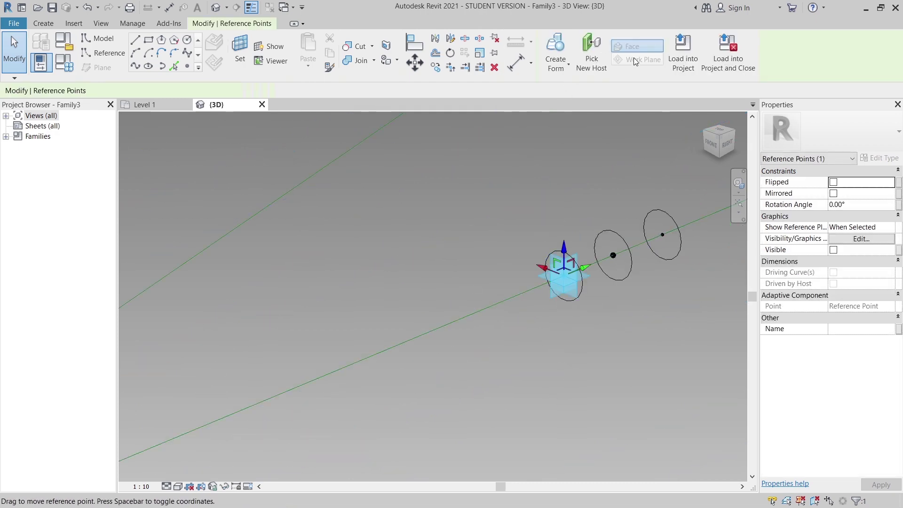
{"action": "left_click", "coordinate": [591, 54]}
{"action": "scroll", "coordinate": [475, 218], "scroll_direction": "down", "scroll_amount": 3}
{"action": "scroll", "coordinate": [469, 230], "scroll_direction": "down", "scroll_amount": 5}
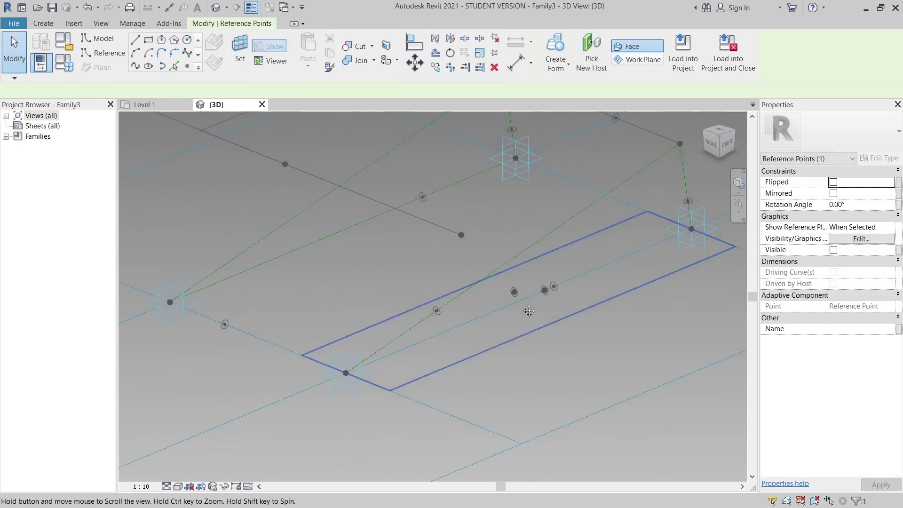
{"action": "left_click", "coordinate": [355, 246]}
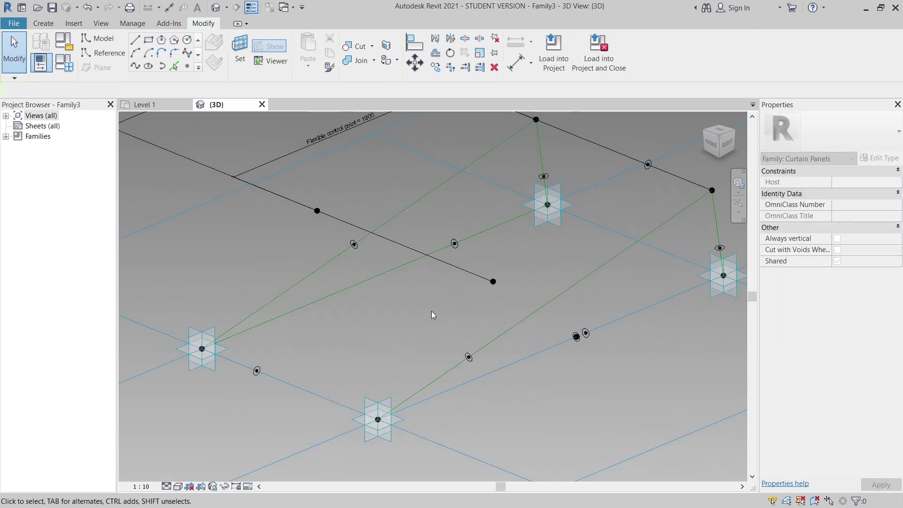
- Rehost the remaining copied profile point to the base line joining the two triangles at their steep ends
{"action": "middle_click_drag", "start_coordinate": [636, 382], "coordinate": [619, 394], "text": "shift"}
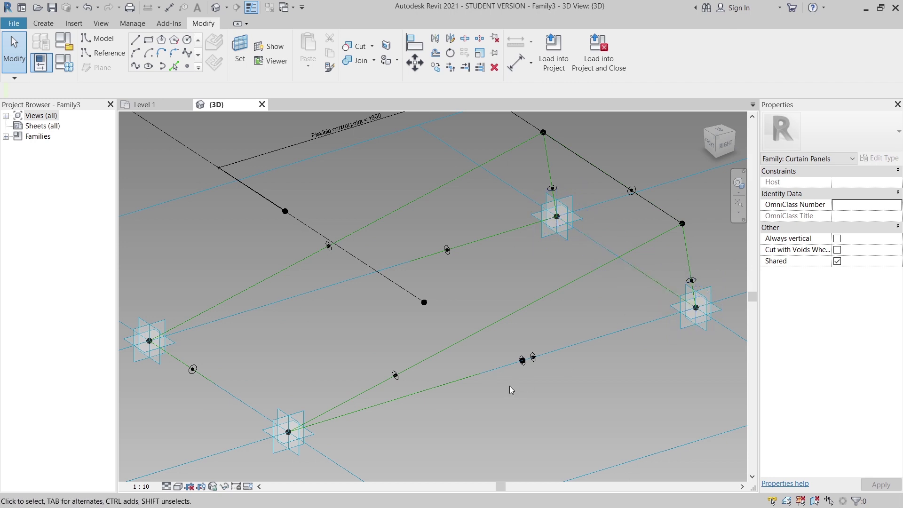
{"action": "scroll", "coordinate": [526, 354], "scroll_direction": "up", "scroll_amount": 3}
{"action": "scroll", "coordinate": [526, 354], "scroll_direction": "up", "scroll_amount": 3}
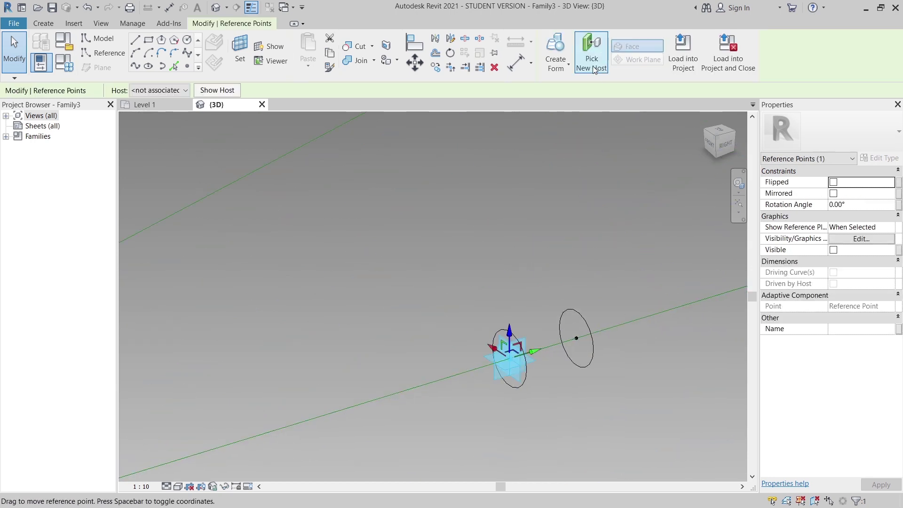
{"action": "scroll", "coordinate": [604, 205], "scroll_direction": "down", "scroll_amount": 5}
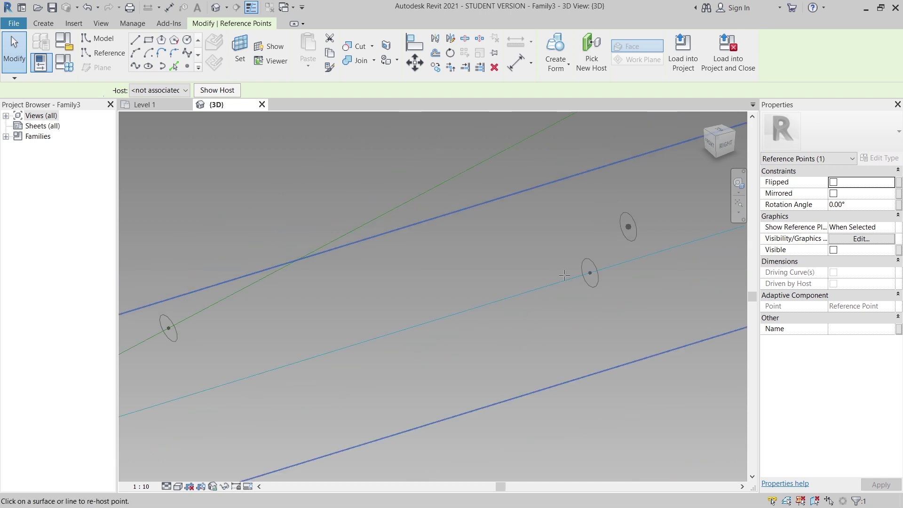
{"action": "scroll", "coordinate": [564, 275], "scroll_direction": "down", "scroll_amount": 3}
{"action": "left_click", "coordinate": [578, 229]}
{"action": "left_click", "coordinate": [540, 264]}
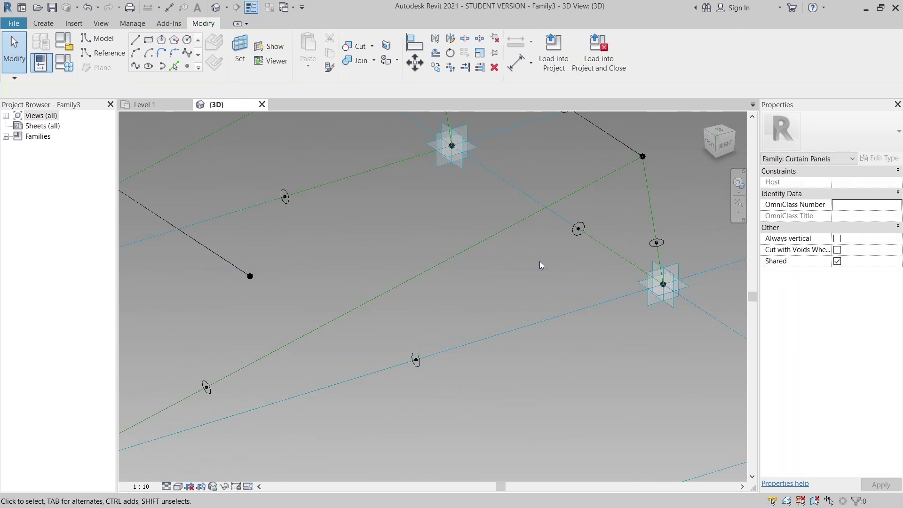
- Create a solid tube from the circular profile and base reference line of the near triangle
{"action": "middle_click_drag", "start_coordinate": [540, 262], "coordinate": [549, 378], "text": "shift"}
{"action": "scroll", "coordinate": [433, 365], "scroll_direction": "up", "scroll_amount": 2}
{"action": "mouse_move", "coordinate": [467, 349]}
{"action": "middle_mouse_down", "text": "shift"}
{"action": "mouse_move", "coordinate": [530, 365]}
{"action": "mouse_move", "coordinate": [508, 399]}
{"action": "middle_mouse_up", "text": "shift"}
{"action": "mouse_move", "coordinate": [593, 362]}
{"action": "middle_mouse_down"}
{"action": "mouse_move", "coordinate": [576, 387]}
{"action": "mouse_move", "coordinate": [566, 316]}
{"action": "mouse_move", "coordinate": [572, 353]}
{"action": "mouse_move", "coordinate": [484, 369]}
{"action": "mouse_move", "coordinate": [505, 381]}
{"action": "mouse_move", "coordinate": [526, 356]}
{"action": "middle_mouse_up"}
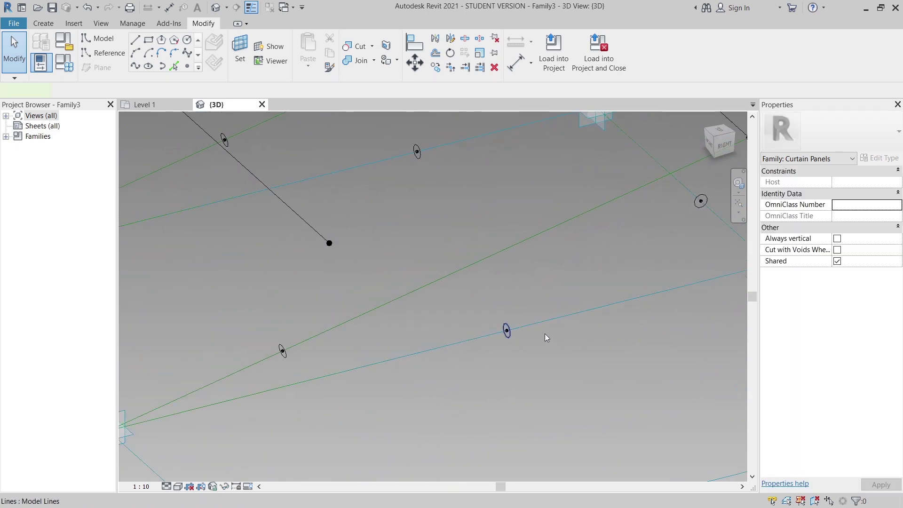
{"action": "left_click", "coordinate": [553, 320]}
{"action": "left_click", "coordinate": [542, 270], "text": "ctrl"}
{"action": "left_click", "coordinate": [558, 68]}
{"action": "left_click", "coordinate": [554, 87]}
- Create a solid tube from the circular profile and short steep reference line of the near triangle
{"action": "scroll", "coordinate": [572, 289], "scroll_direction": "down", "scroll_amount": 3}
{"action": "mouse_move", "coordinate": [578, 345]}
{"action": "middle_mouse_down", "text": "shift"}
{"action": "mouse_move", "coordinate": [534, 340]}
{"action": "mouse_move", "coordinate": [581, 346]}
{"action": "mouse_move", "coordinate": [564, 342]}
{"action": "middle_mouse_up", "text": "shift"}
{"action": "scroll", "coordinate": [560, 315], "scroll_direction": "up", "scroll_amount": 2}
{"action": "scroll", "coordinate": [563, 289], "scroll_direction": "up", "scroll_amount": 2}
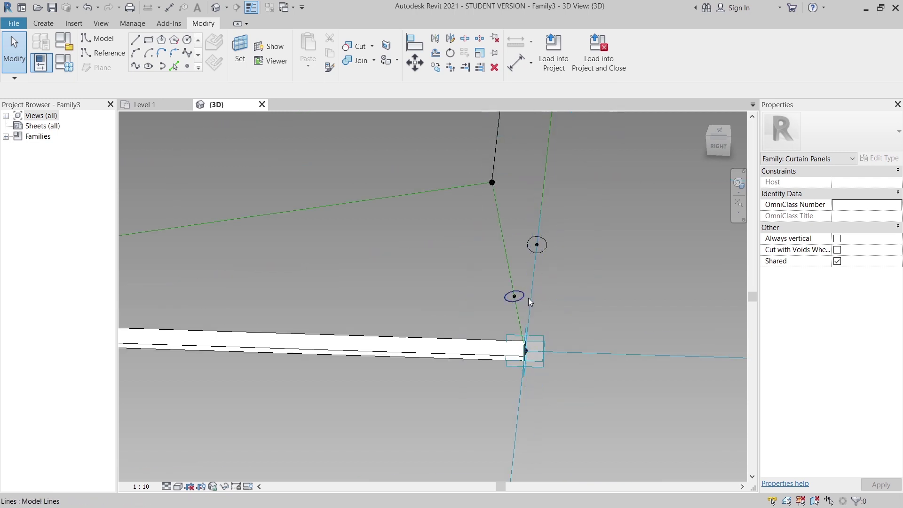
{"action": "left_click", "coordinate": [509, 246]}
{"action": "left_click", "coordinate": [557, 65]}
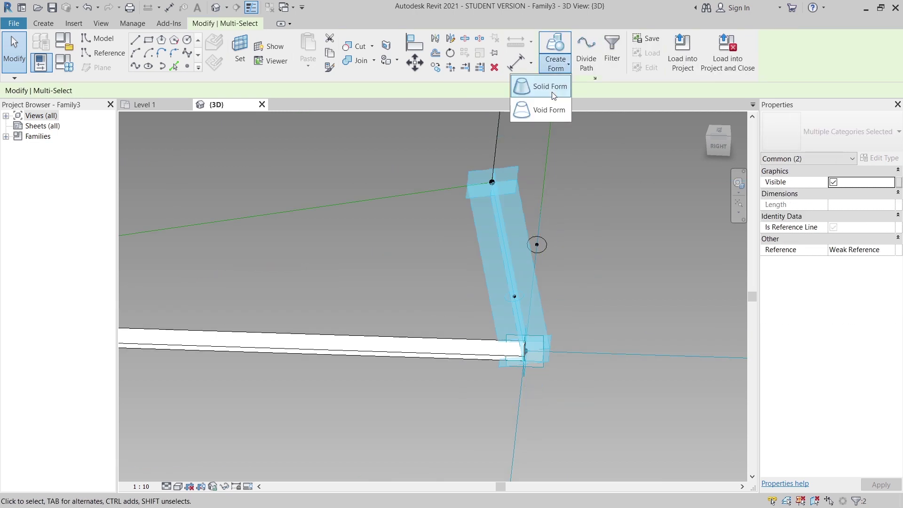
{"action": "left_click", "coordinate": [553, 93]}
- Create a solid tube from the circular profile and long sloping reference line of the near triangle
{"action": "left_click", "coordinate": [403, 200]}
{"action": "scroll", "coordinate": [385, 214], "scroll_direction": "down", "scroll_amount": 2}
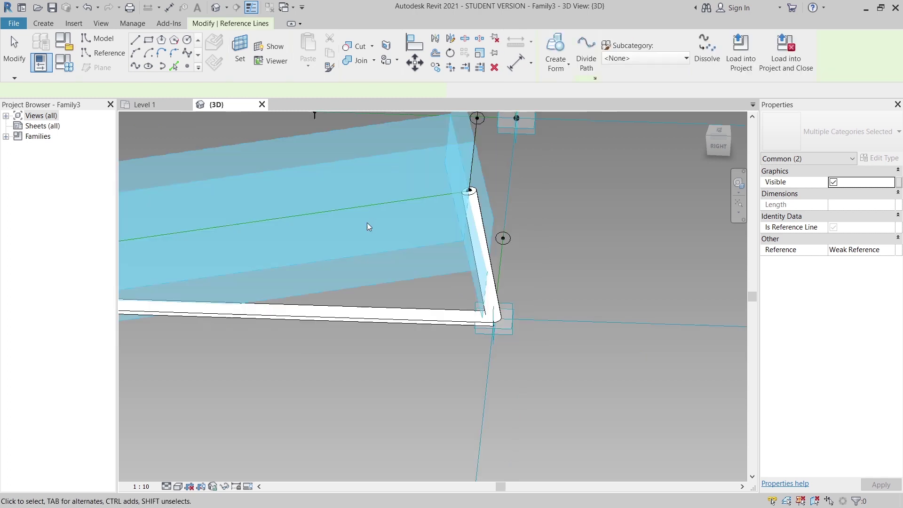
{"action": "middle_click_drag", "start_coordinate": [141, 272], "coordinate": [442, 244]}
{"action": "scroll", "coordinate": [423, 240], "scroll_direction": "up", "scroll_amount": 2}
{"action": "left_click", "coordinate": [317, 235]}
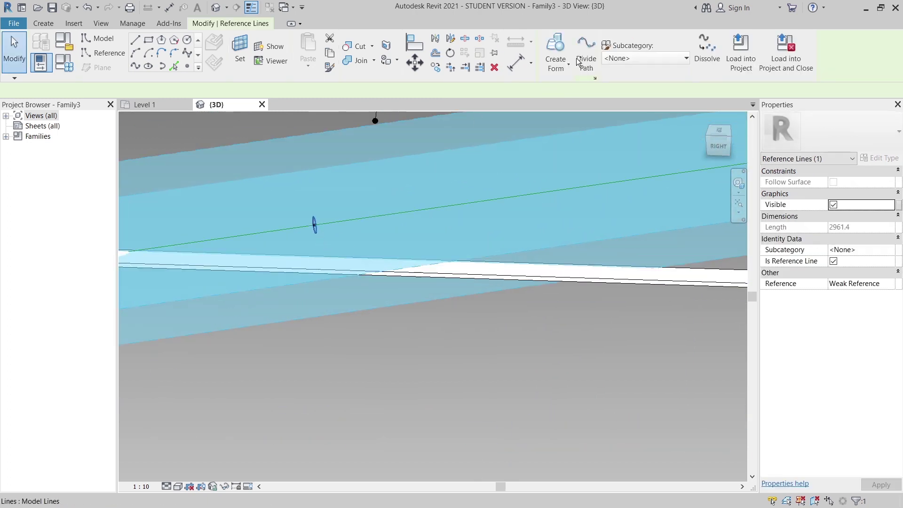
{"action": "left_click", "coordinate": [314, 225], "text": "ctrl"}
{"action": "left_click", "coordinate": [568, 66]}
{"action": "left_click", "coordinate": [545, 90]}
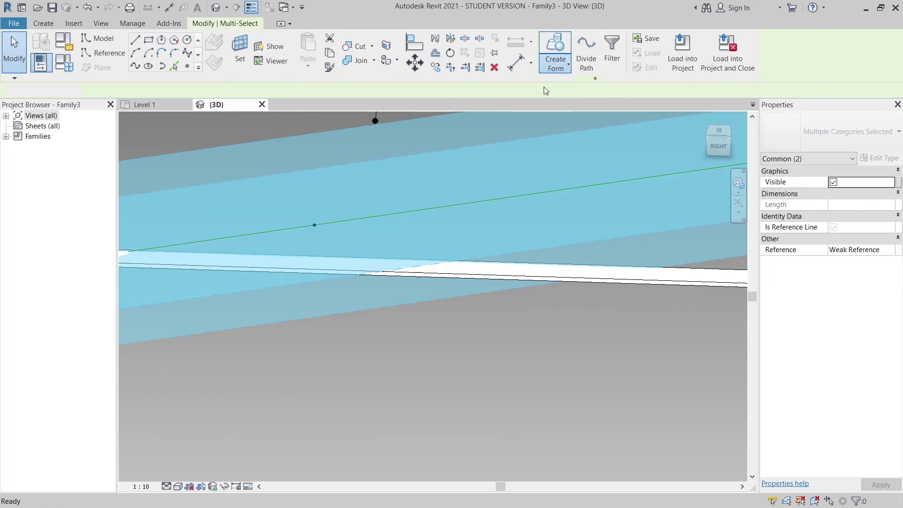
- Create a solid tube along the reference line joining the pointed ends of the two triangles
{"action": "scroll", "coordinate": [552, 227], "scroll_direction": "down", "scroll_amount": 3}
{"action": "middle_click_drag", "start_coordinate": [441, 287], "coordinate": [486, 308], "text": "shift"}
{"action": "scroll", "coordinate": [445, 277], "scroll_direction": "up", "scroll_amount": 4}
{"action": "scroll", "coordinate": [447, 240], "scroll_direction": "up", "scroll_amount": 2}
{"action": "middle_click_drag", "start_coordinate": [430, 146], "coordinate": [417, 243]}
{"action": "left_click", "coordinate": [405, 244]}
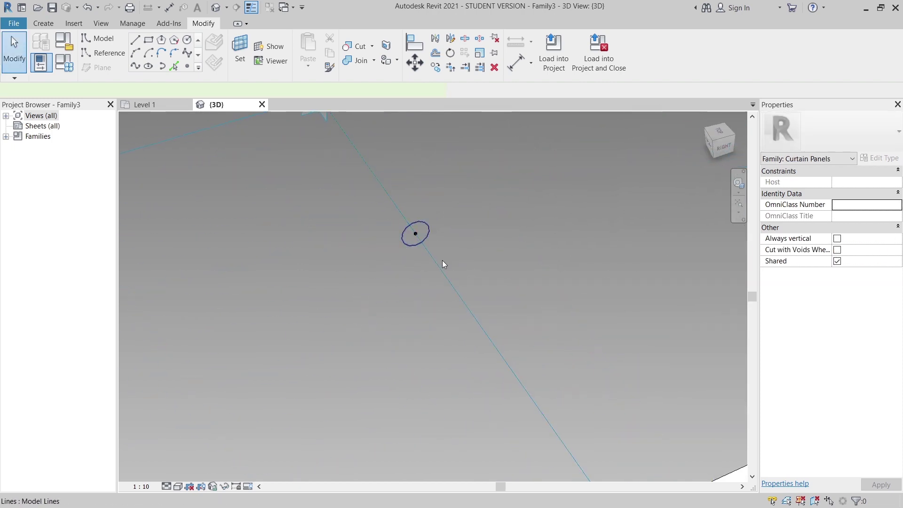
{"action": "left_click", "coordinate": [442, 262]}
{"action": "left_click", "coordinate": [561, 65]}
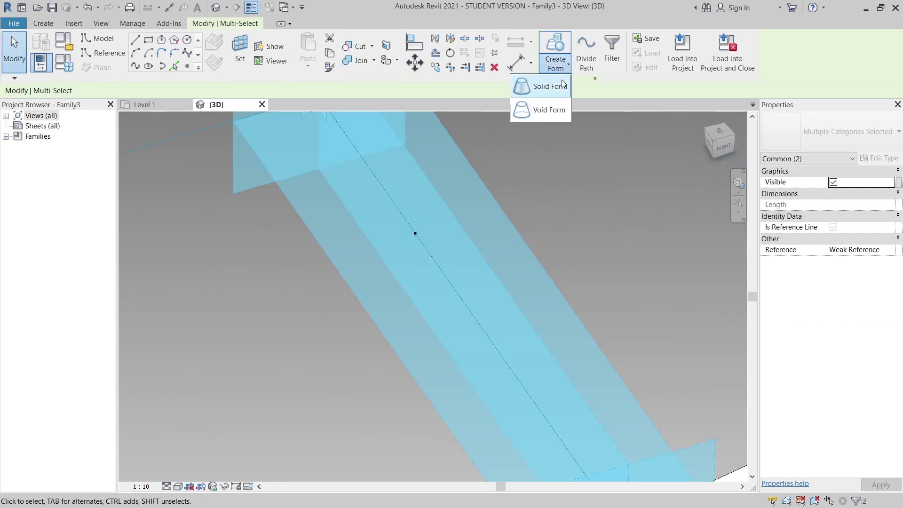
{"action": "left_click", "coordinate": [560, 85]}
- Create a solid tube from the circular profile and long sloping reference line of the far triangle
{"action": "scroll", "coordinate": [518, 345], "scroll_direction": "down", "scroll_amount": 2}
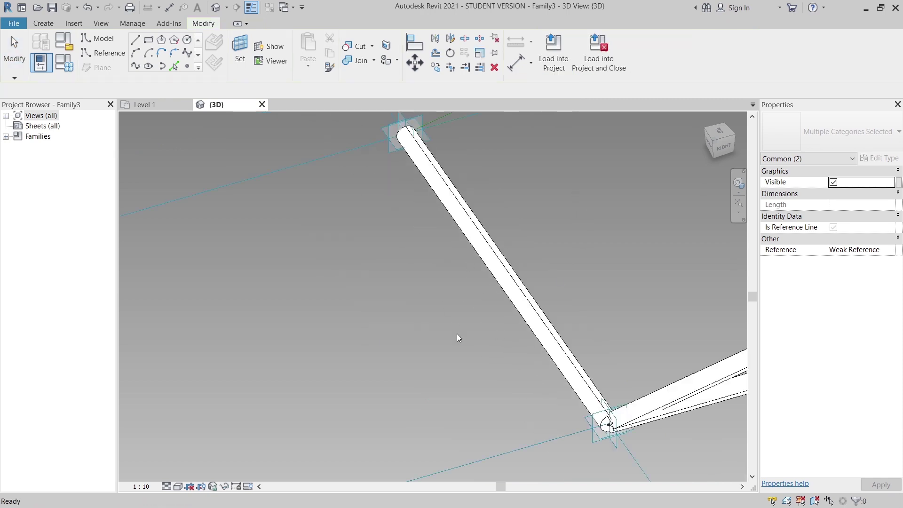
{"action": "middle_click_drag", "start_coordinate": [509, 324], "coordinate": [395, 448]}
{"action": "scroll", "coordinate": [495, 195], "scroll_direction": "down", "scroll_amount": 2}
{"action": "middle_click_drag", "start_coordinate": [519, 230], "coordinate": [498, 213]}
{"action": "left_click", "coordinate": [522, 198]}
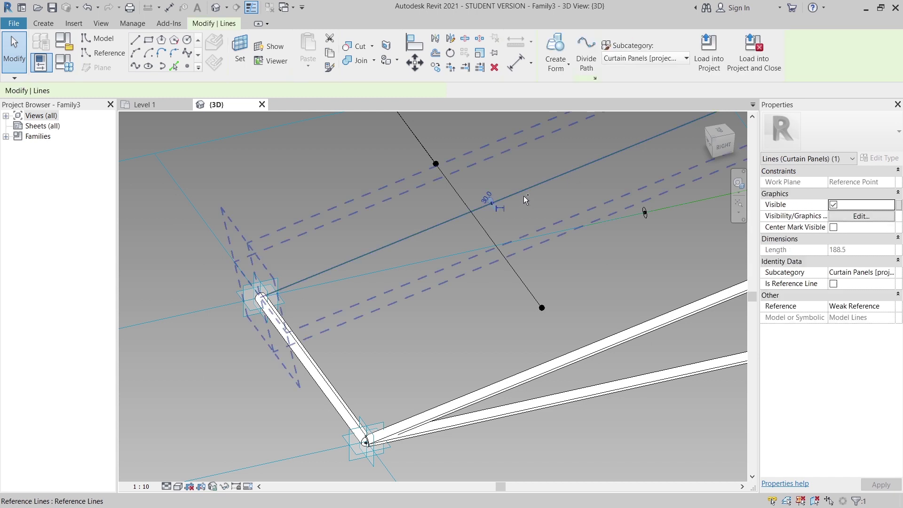
{"action": "left_click", "coordinate": [561, 69]}
{"action": "left_click", "coordinate": [559, 86]}
{"action": "key", "text": "Escape"}
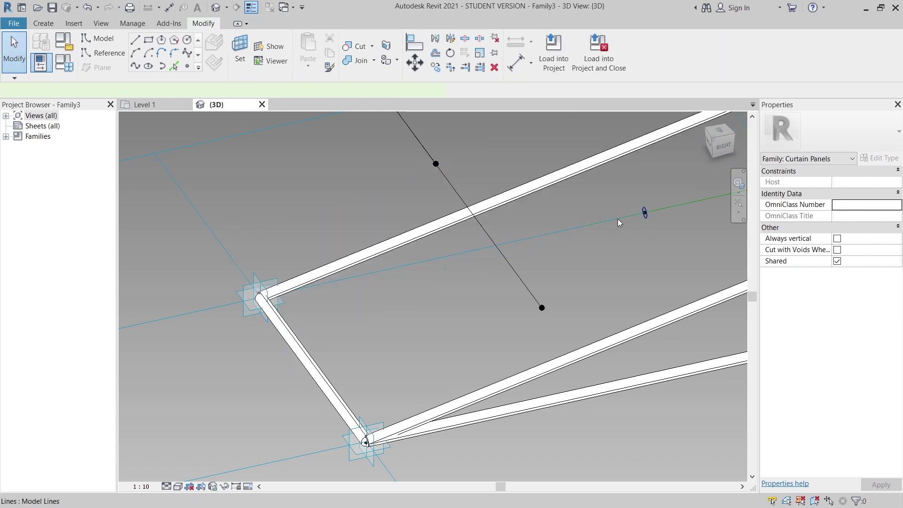
- Create a solid tube from the circular profile and base reference line of the far triangle
{"action": "left_click", "coordinate": [618, 219]}
{"action": "left_click", "coordinate": [550, 68]}
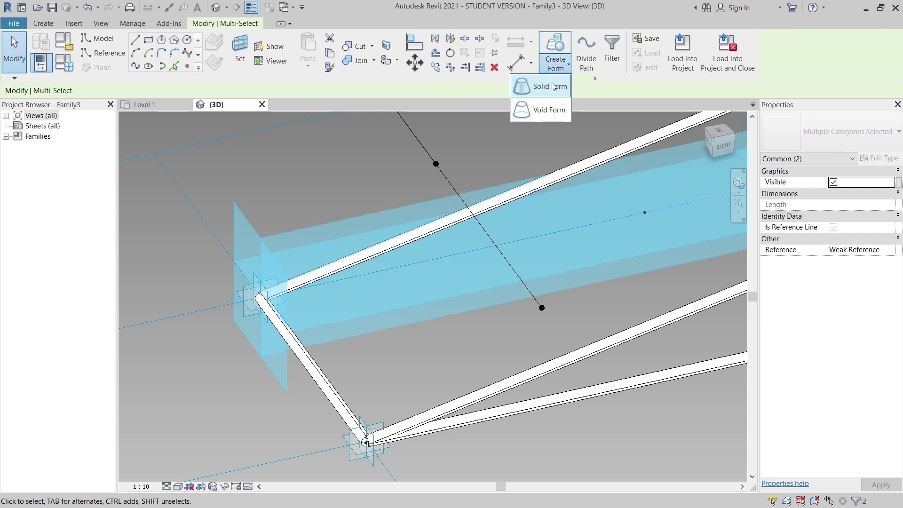
{"action": "left_click", "coordinate": [550, 87]}
- Create a solid tube along the base reference line joining the two triangles at their steep ends
{"action": "scroll", "coordinate": [591, 264], "scroll_direction": "down", "scroll_amount": 3}
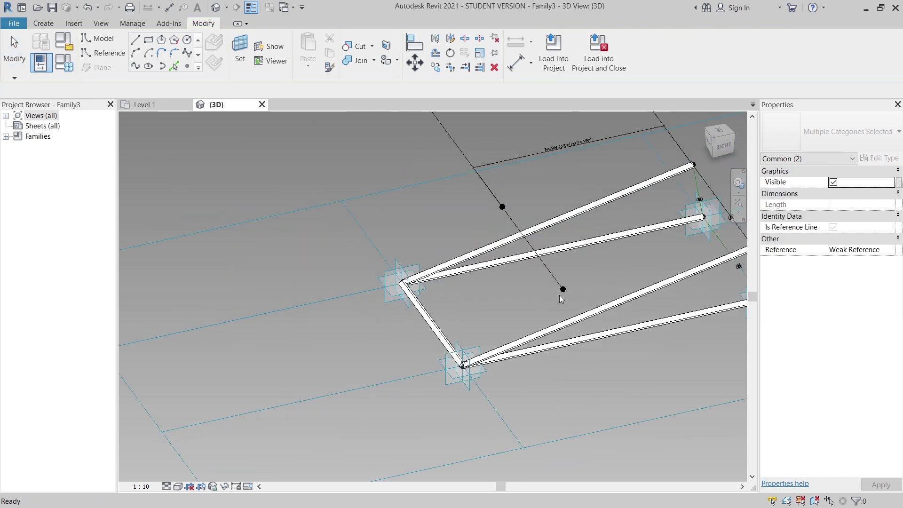
{"action": "scroll", "coordinate": [533, 285], "scroll_direction": "down", "scroll_amount": 3}
{"action": "middle_click_drag", "start_coordinate": [532, 285], "coordinate": [473, 269]}
{"action": "middle_click_drag", "start_coordinate": [578, 292], "coordinate": [511, 304], "text": "shift"}
{"action": "scroll", "coordinate": [512, 304], "scroll_direction": "up", "scroll_amount": 4}
{"action": "scroll", "coordinate": [521, 295], "scroll_direction": "up", "scroll_amount": 3}
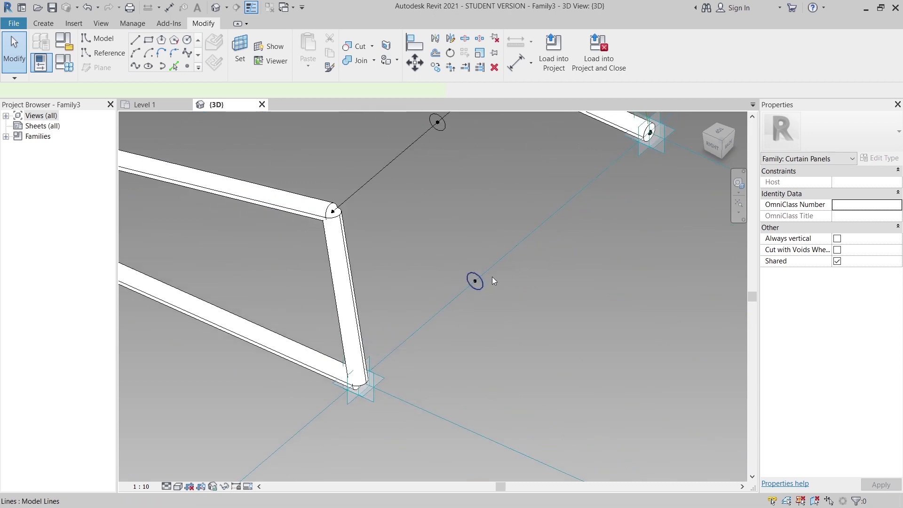
{"action": "left_click", "coordinate": [484, 277]}
{"action": "left_click", "coordinate": [555, 57]}
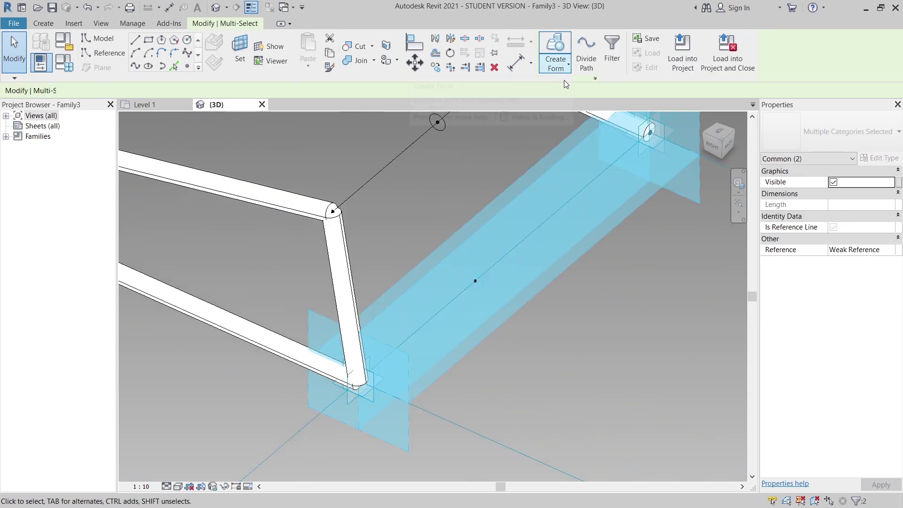
{"action": "left_click", "coordinate": [568, 70]}
{"action": "left_click", "coordinate": [561, 86]}
- Create a solid tube from the circular profile and the line joining the apexes of the two triangles
{"action": "scroll", "coordinate": [423, 193], "scroll_direction": "up", "scroll_amount": 1}
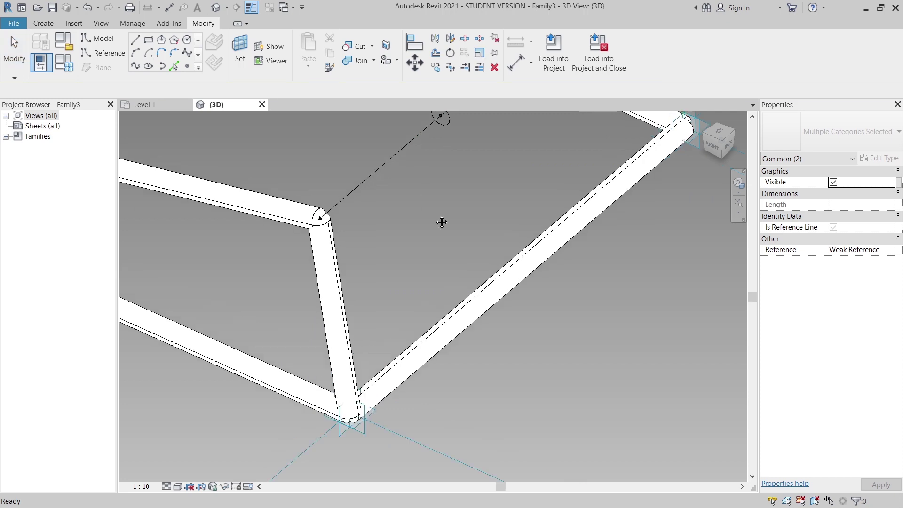
{"action": "middle_click_drag", "start_coordinate": [427, 199], "coordinate": [449, 258]}
{"action": "scroll", "coordinate": [449, 216], "scroll_direction": "up", "scroll_amount": 3}
{"action": "left_click", "coordinate": [481, 162]}
{"action": "middle_click_drag", "start_coordinate": [481, 163], "coordinate": [440, 324]}
{"action": "scroll", "coordinate": [431, 314], "scroll_direction": "up", "scroll_amount": 2}
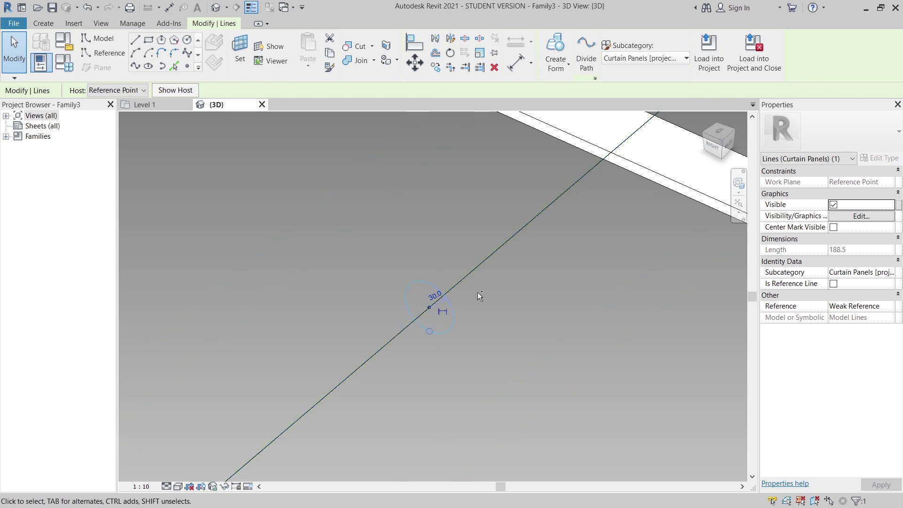
{"action": "left_click", "coordinate": [494, 254], "text": "ctrl"}
{"action": "left_click", "coordinate": [553, 66]}
{"action": "left_click", "coordinate": [551, 67]}
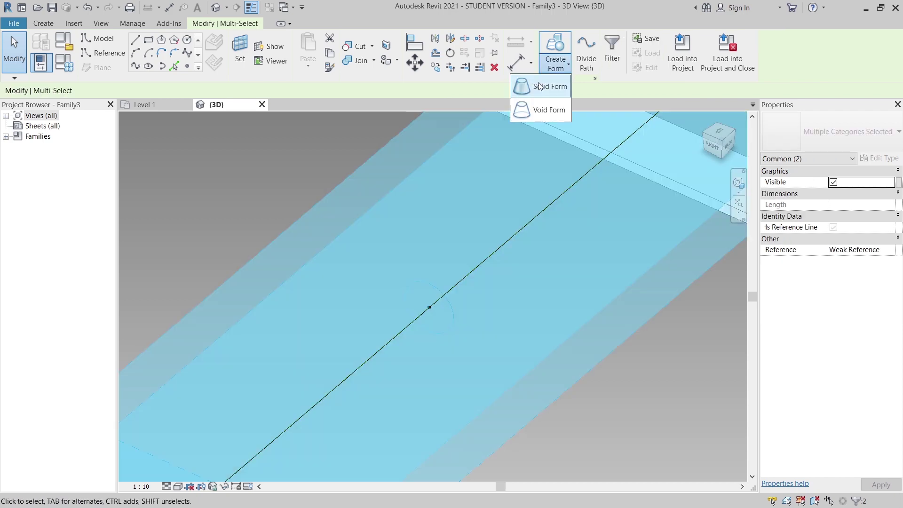
{"action": "left_click", "coordinate": [539, 87]}
- Select the whole panel model and filter the selection down to the Curtain Panels category only
{"action": "scroll", "coordinate": [586, 331], "scroll_direction": "down", "scroll_amount": 7}
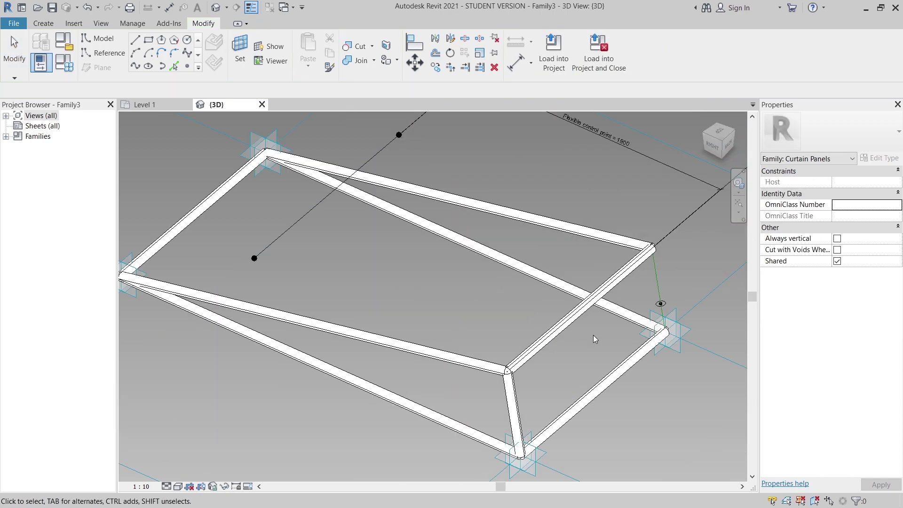
{"action": "middle_click_drag", "start_coordinate": [554, 449], "coordinate": [483, 346]}
{"action": "middle_click_drag", "start_coordinate": [558, 354], "coordinate": [639, 142], "text": "shift"}
{"action": "left_click_drag", "start_coordinate": [639, 142], "coordinate": [328, 421]}
{"action": "left_click", "coordinate": [602, 59]}
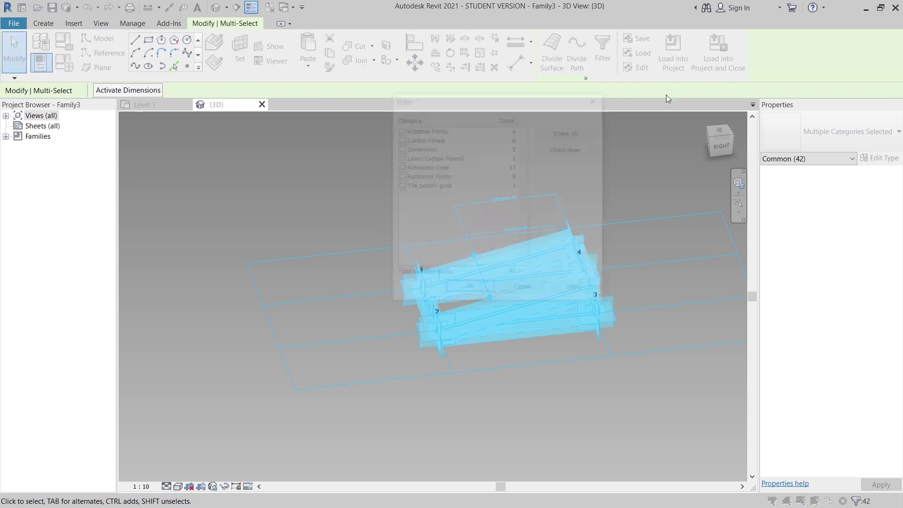
{"action": "left_click", "coordinate": [400, 140]}
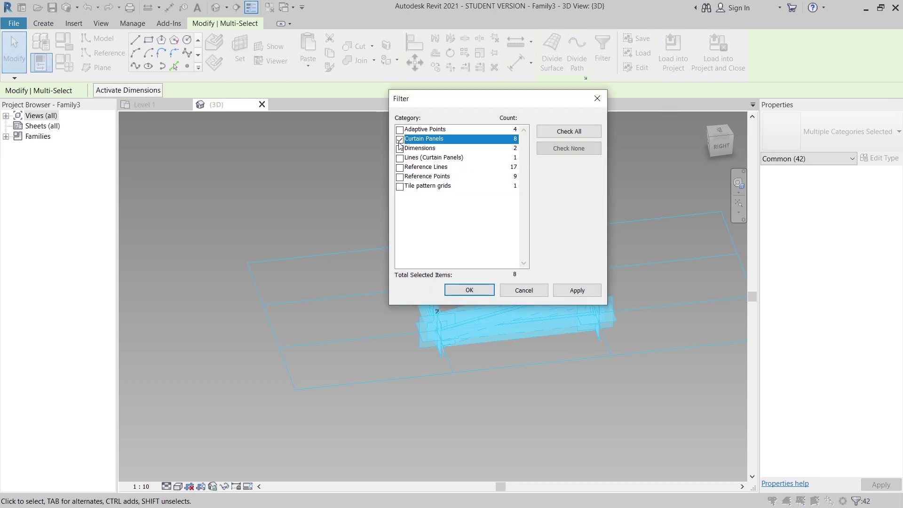
{"action": "left_click_drag", "start_coordinate": [454, 111], "coordinate": [482, 96]}
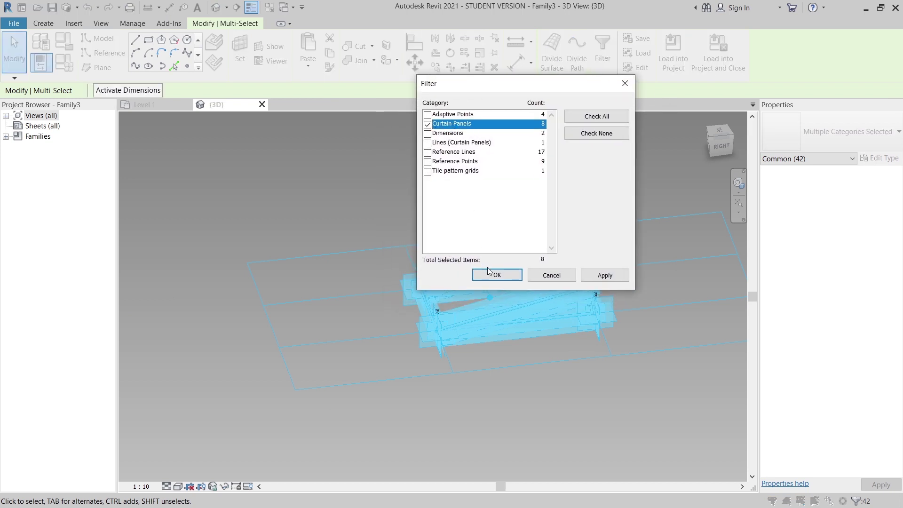
{"action": "left_click", "coordinate": [600, 275]}
{"action": "left_click", "coordinate": [504, 276]}
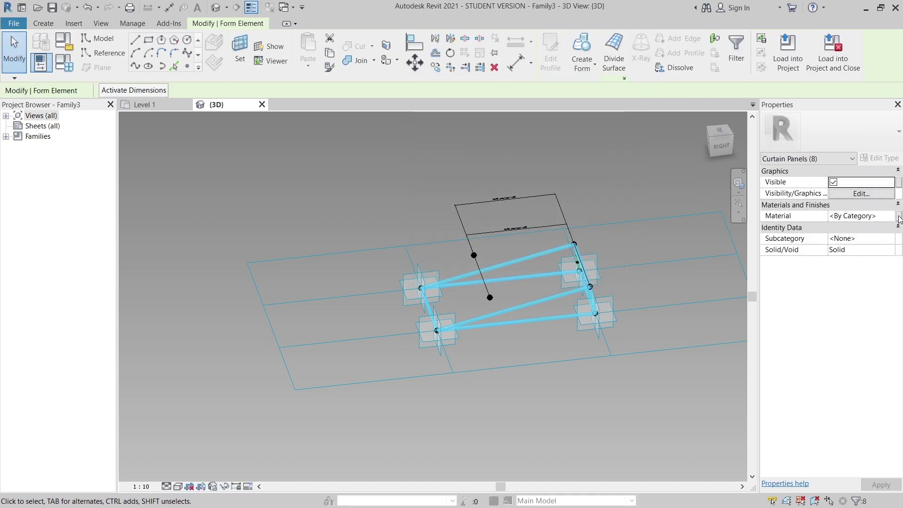
- Link the selected tubes' material to a new family type parameter named Structure, and temporarily hide the tubes
{"action": "left_click", "coordinate": [898, 216]}
{"action": "left_click", "coordinate": [603, 308]}
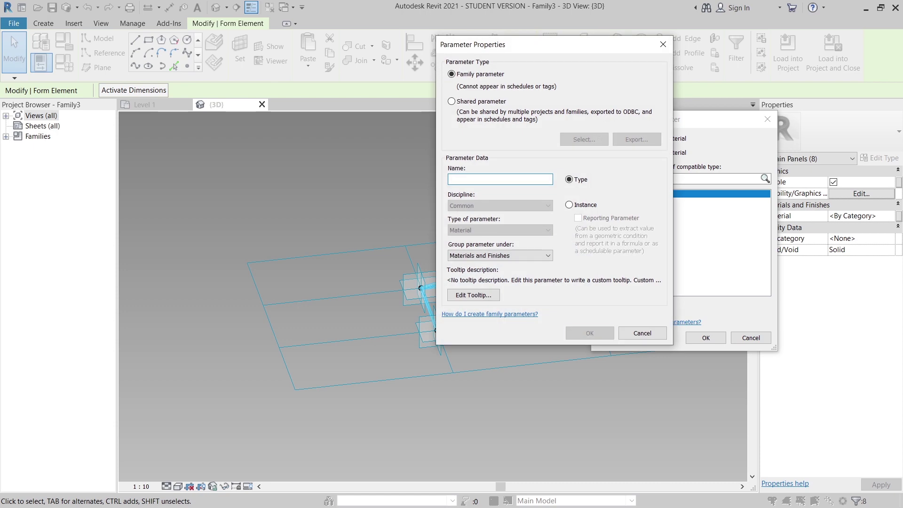
{"action": "type", "text": "Structure"}
{"action": "key", "text": "Return"}
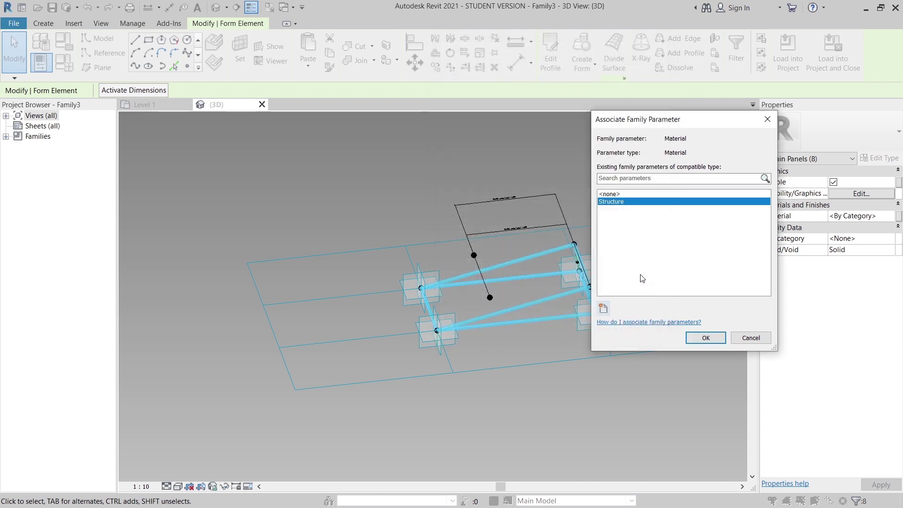
{"action": "left_click", "coordinate": [705, 338]}
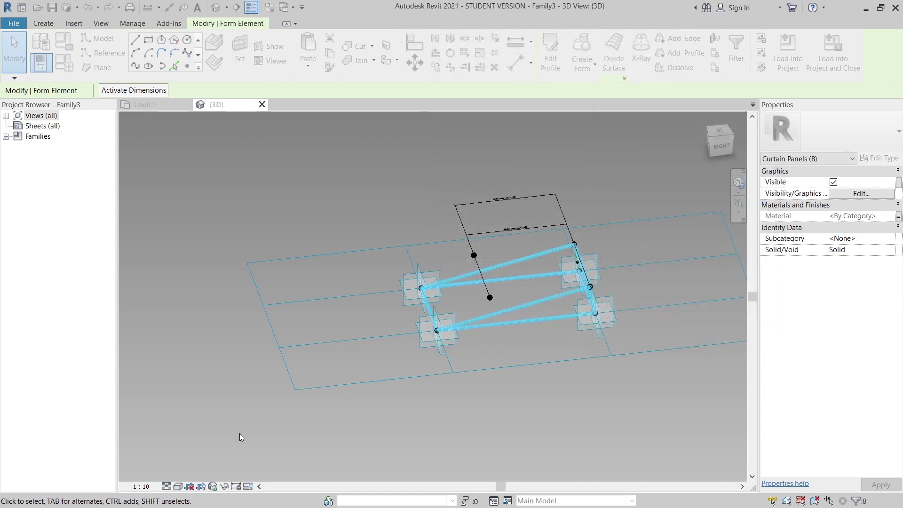
{"action": "left_click", "coordinate": [226, 487]}
{"action": "left_click", "coordinate": [252, 457]}
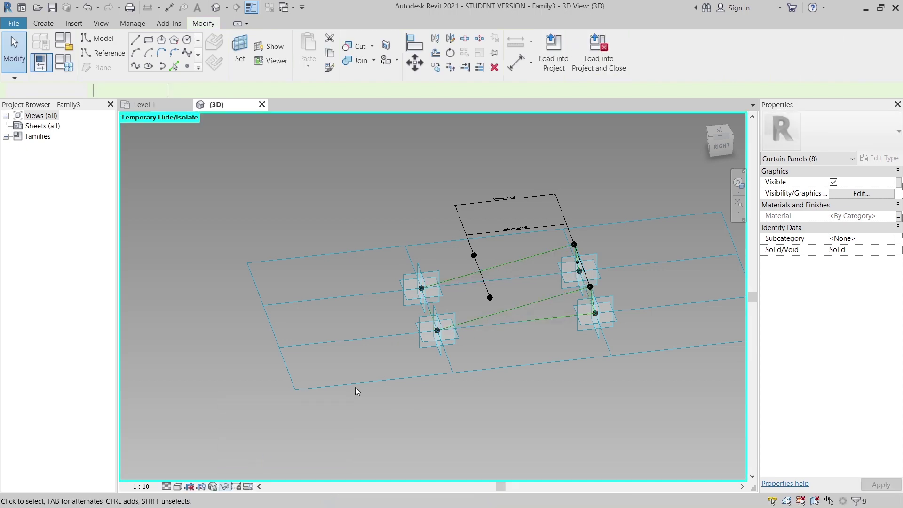
- Create a solid form from the three reference lines of the near triangle to fill it with a surface
{"action": "middle_click_drag", "start_coordinate": [416, 370], "coordinate": [441, 335], "text": "shift"}
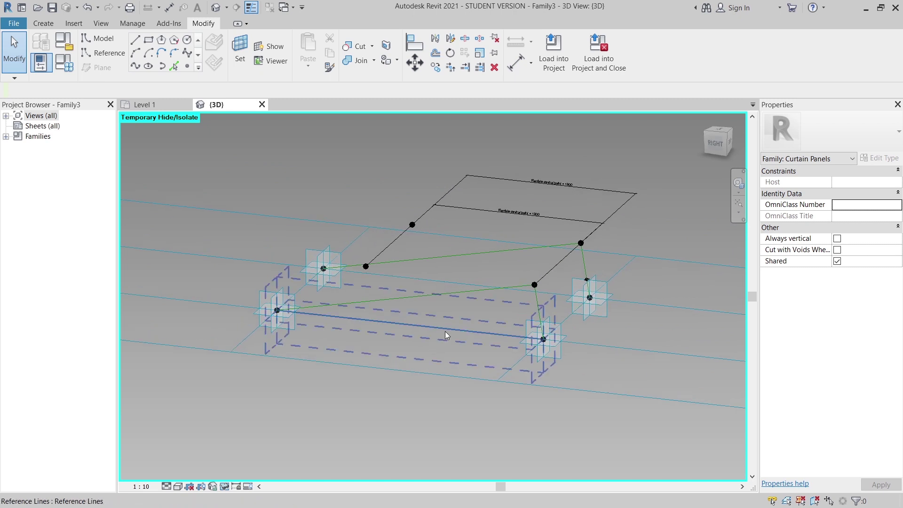
{"action": "left_click", "coordinate": [458, 296]}
{"action": "left_click", "coordinate": [538, 303], "text": "ctrl"}
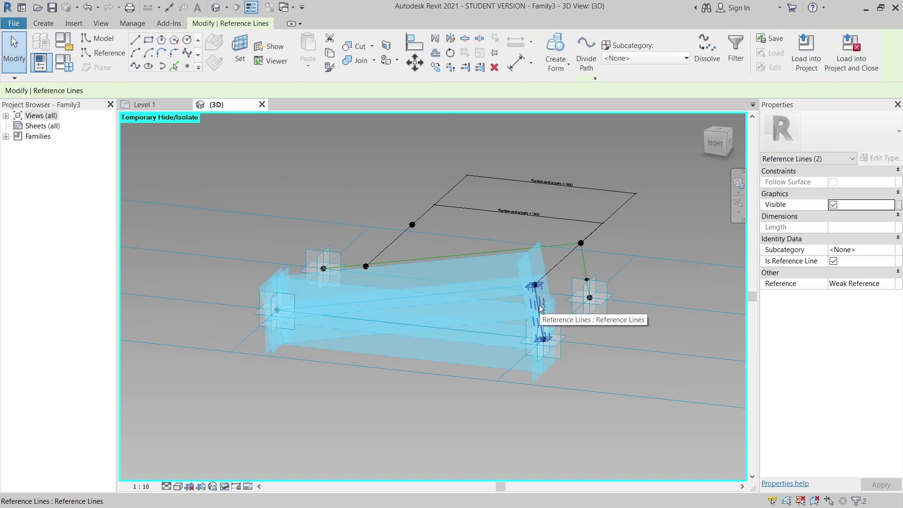
{"action": "left_click", "coordinate": [556, 73]}
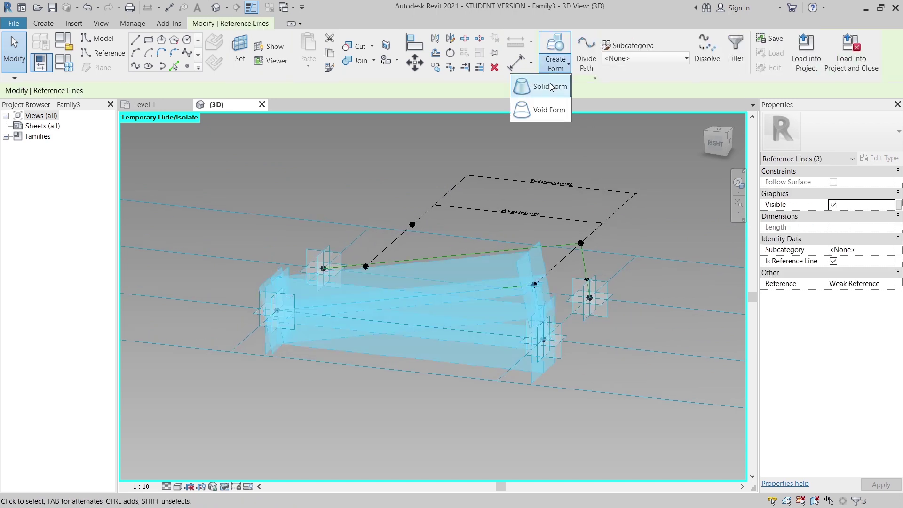
{"action": "left_click", "coordinate": [551, 87]}
{"action": "left_click", "coordinate": [324, 389]}
{"action": "scroll", "coordinate": [562, 363], "scroll_direction": "up", "scroll_amount": 2}
{"action": "middle_click_drag", "start_coordinate": [562, 363], "coordinate": [522, 378], "text": "shift"}
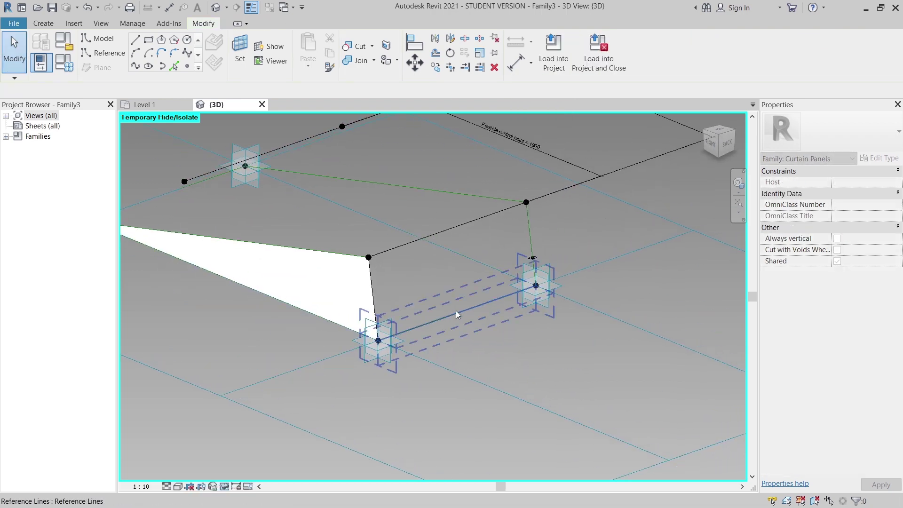
- Create a solid form from the four reference lines of the rectangular end between the two triangles to fill it with a flat surface
{"action": "left_click", "coordinate": [377, 292]}
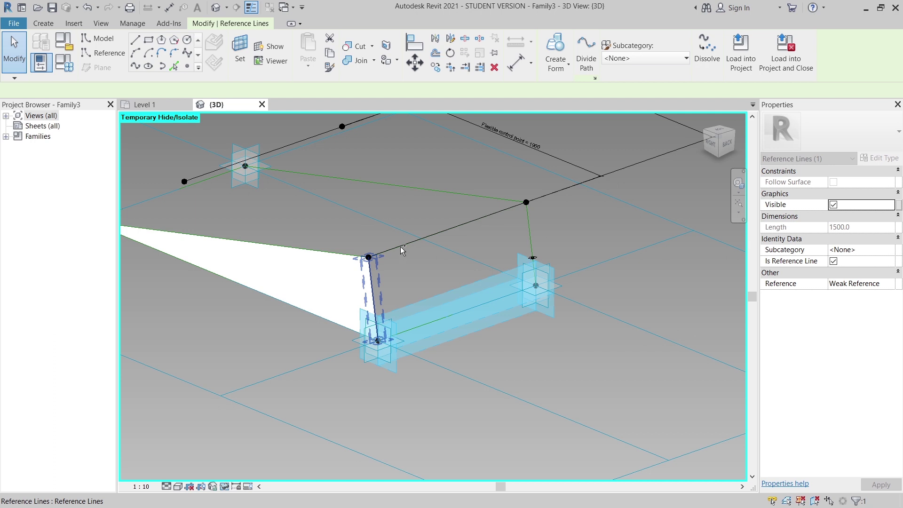
{"action": "left_click", "coordinate": [534, 241], "text": "ctrl"}
{"action": "left_click", "coordinate": [551, 180], "text": "ctrl"}
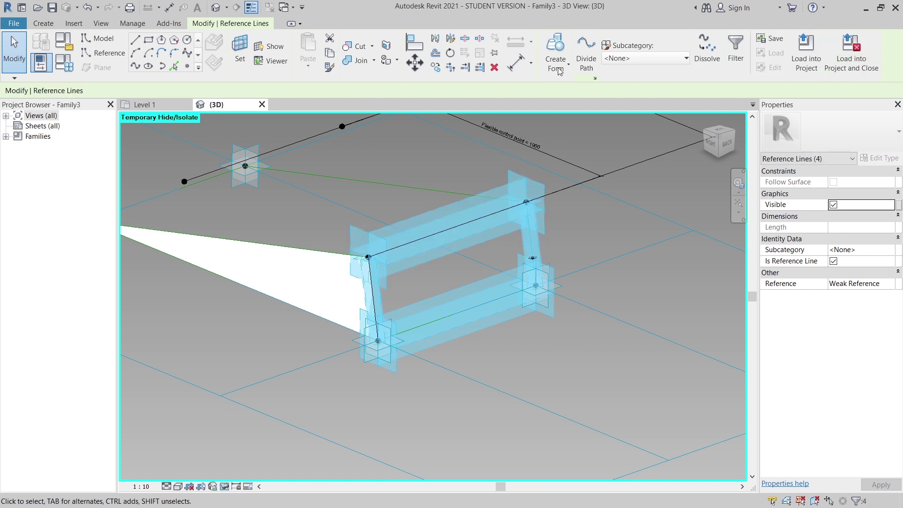
{"action": "left_click", "coordinate": [556, 64]}
{"action": "left_click", "coordinate": [554, 77]}
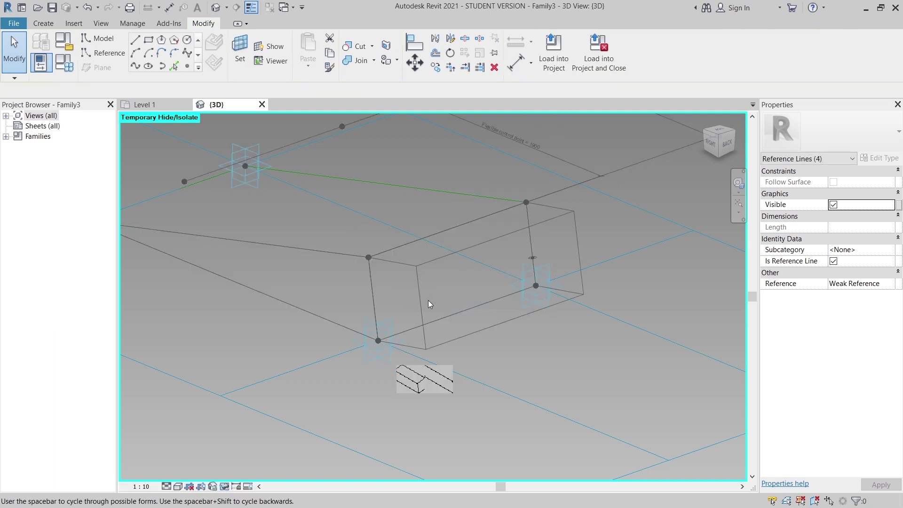
{"action": "left_click", "coordinate": [431, 372]}
- Create a solid form from the three reference lines of the opposite triangle to fill it with a flat surface
{"action": "middle_click_drag", "start_coordinate": [545, 369], "coordinate": [328, 281], "text": "shift"}
{"action": "left_click", "coordinate": [275, 257]}
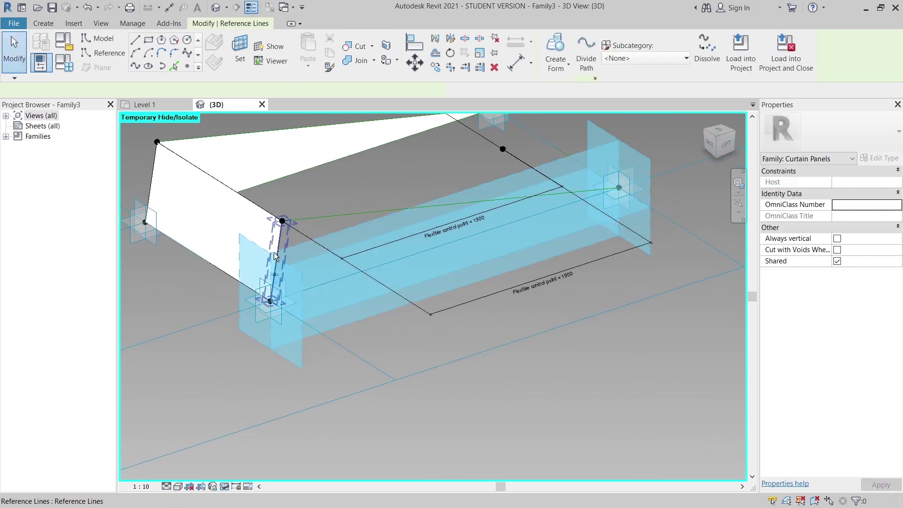
{"action": "key", "text": "Tab"}
{"action": "left_click", "coordinate": [314, 219]}
{"action": "left_click", "coordinate": [555, 61]}
{"action": "left_click", "coordinate": [549, 85]}
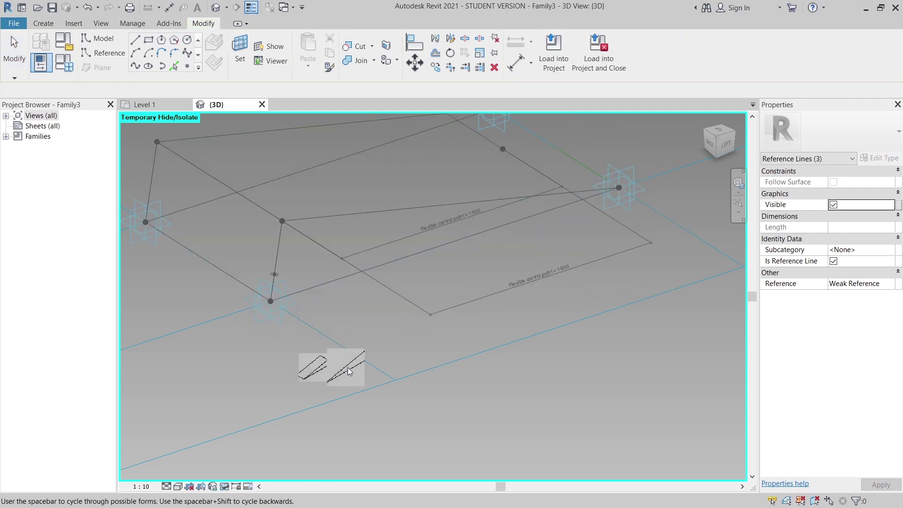
{"action": "left_click", "coordinate": [494, 351]}
- Create a flat surface form from the four reference lines bounding the large sloped face of the panel
{"action": "middle_click_drag", "start_coordinate": [505, 360], "coordinate": [528, 343], "text": "shift"}
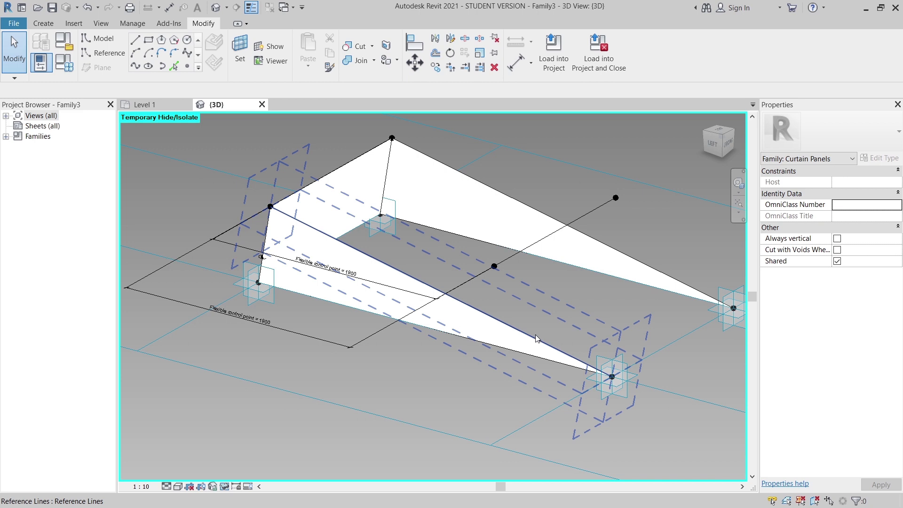
{"action": "left_click", "coordinate": [348, 163]}
{"action": "left_click", "coordinate": [451, 170], "text": "ctrl"}
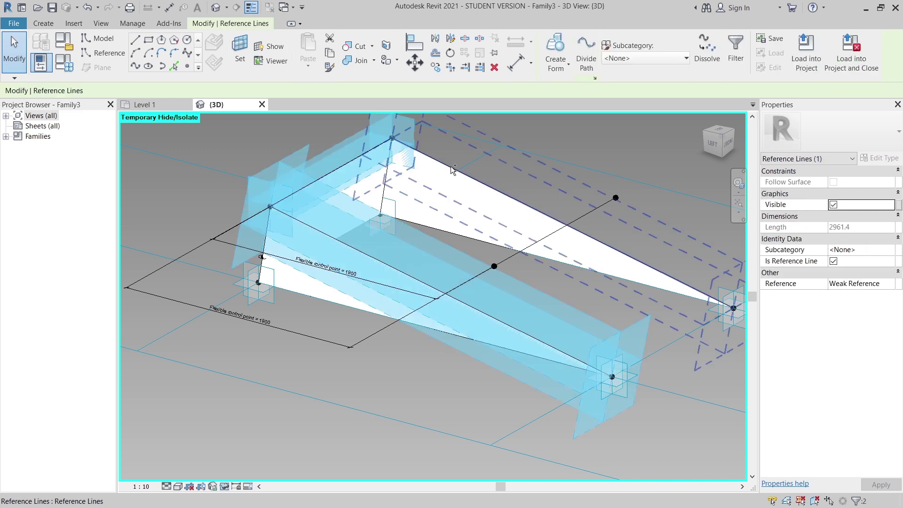
{"action": "left_click", "coordinate": [670, 346], "text": "ctrl"}
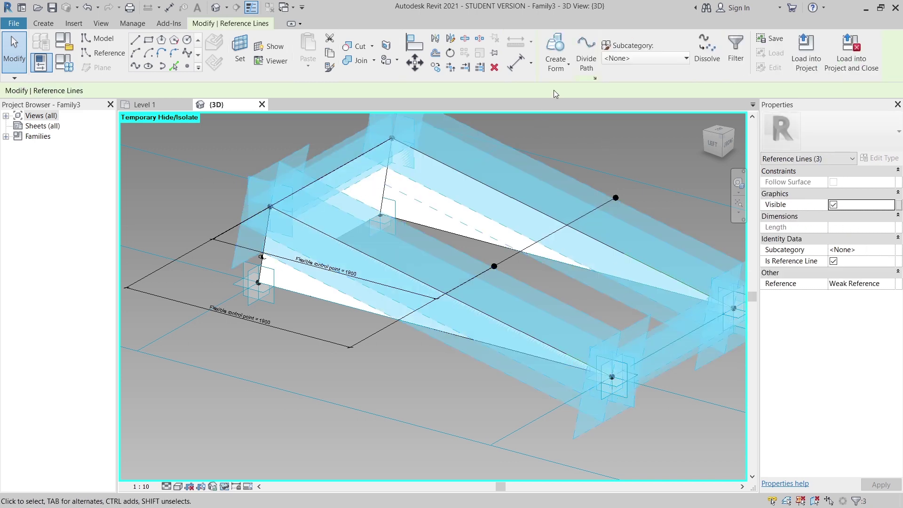
{"action": "left_click", "coordinate": [559, 71]}
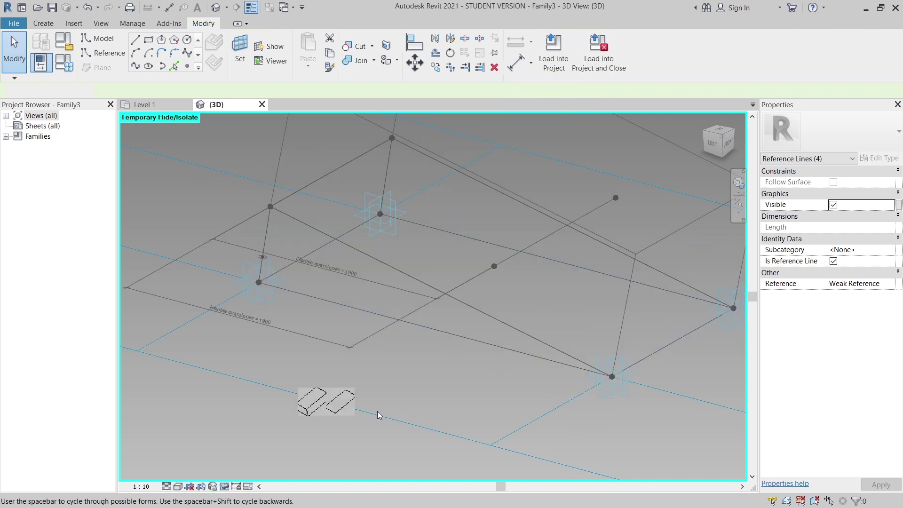
{"action": "left_click", "coordinate": [354, 415]}
- Select the whole visible panel model and filter the selection down to the Curtain Panels category only
{"action": "scroll", "coordinate": [286, 331], "scroll_direction": "down", "scroll_amount": 3}
{"action": "middle_click_drag", "start_coordinate": [383, 370], "coordinate": [508, 384], "text": "shift"}
{"action": "middle_click_drag", "start_coordinate": [239, 469], "coordinate": [657, 149]}
{"action": "scroll", "coordinate": [411, 382], "scroll_direction": "down", "scroll_amount": 2}
{"action": "left_click_drag", "start_coordinate": [657, 148], "coordinate": [218, 396]}
{"action": "left_click_drag", "start_coordinate": [218, 323], "coordinate": [218, 325]}
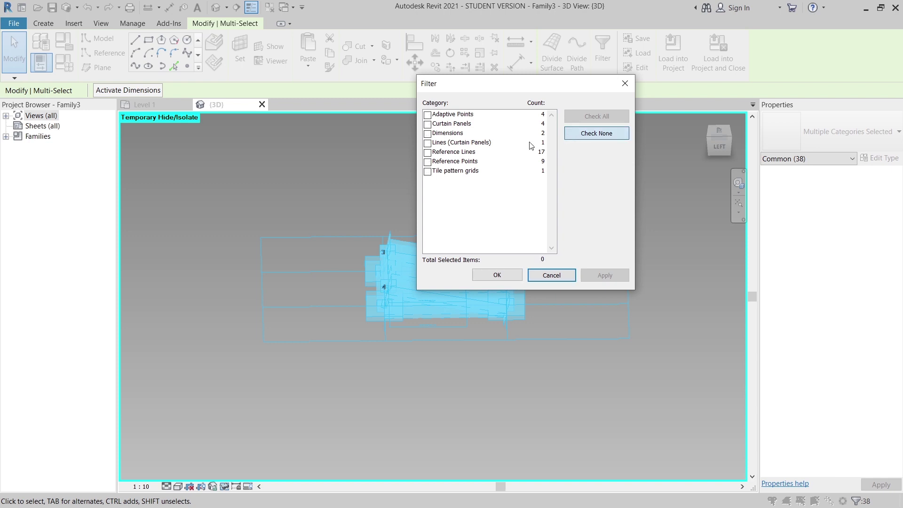
{"action": "left_click", "coordinate": [433, 125]}
{"action": "left_click", "coordinate": [611, 275]}
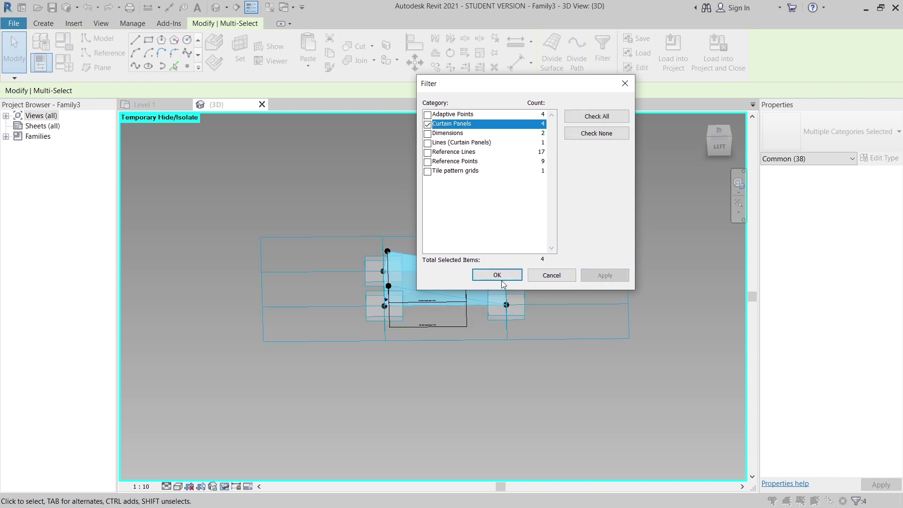
{"action": "left_click", "coordinate": [501, 278]}
- Exclude the large sloped face from the selection and link the remaining three surfaces' material to a new type parameter named Aluminium
{"action": "middle_click_drag", "start_coordinate": [453, 345], "coordinate": [386, 248], "text": "shift"}
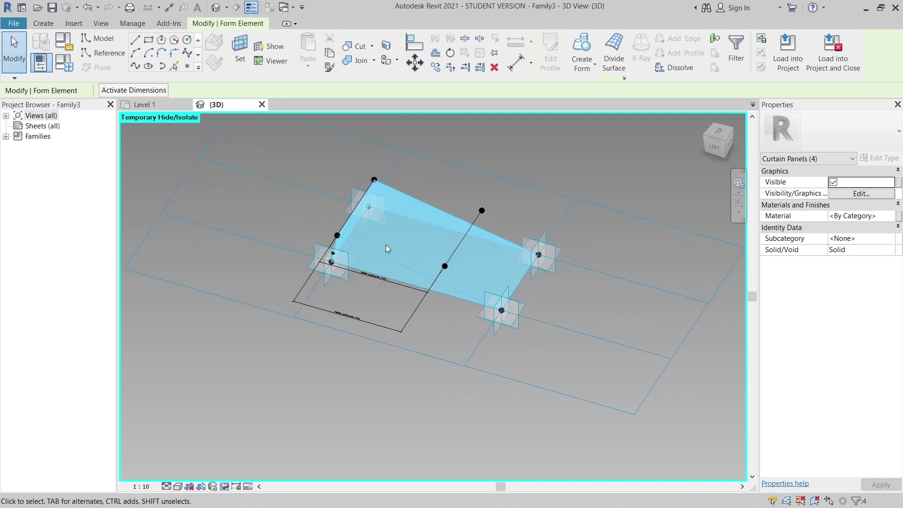
{"action": "scroll", "coordinate": [386, 245], "scroll_direction": "up", "scroll_amount": 2}
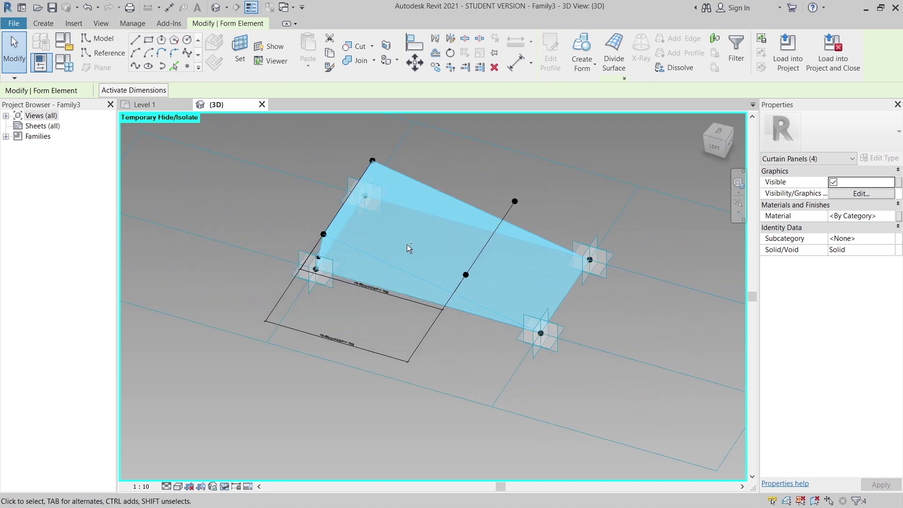
{"action": "left_click", "coordinate": [404, 266], "text": "shift"}
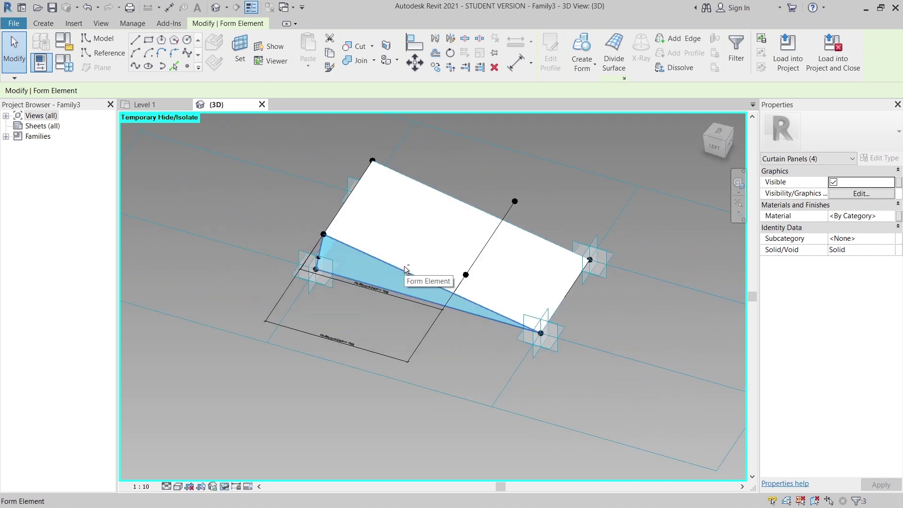
{"action": "left_click", "coordinate": [899, 216]}
{"action": "left_click", "coordinate": [602, 308]}
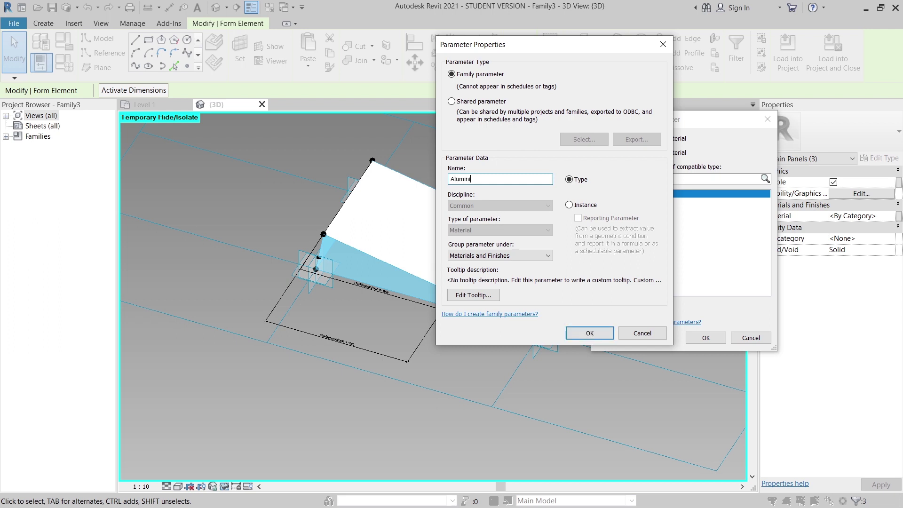
{"action": "key", "text": "Return"}
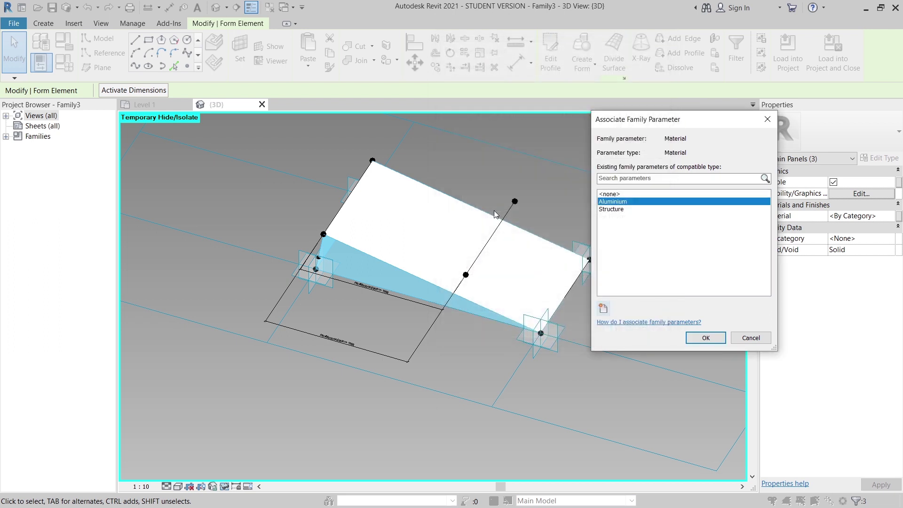
{"action": "left_click", "coordinate": [704, 337]}
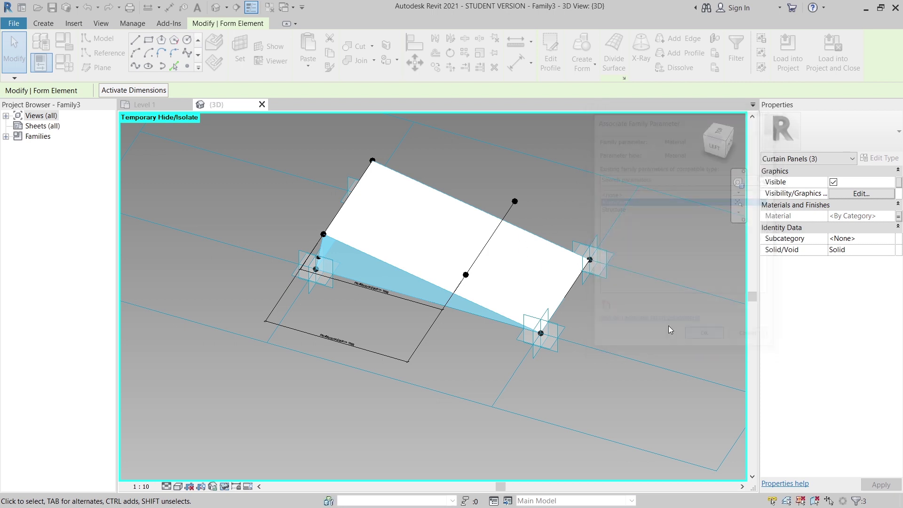
- Link the large sloped surface's material to a new family type parameter named Glazing, and clear the selection
{"action": "left_click", "coordinate": [420, 188]}
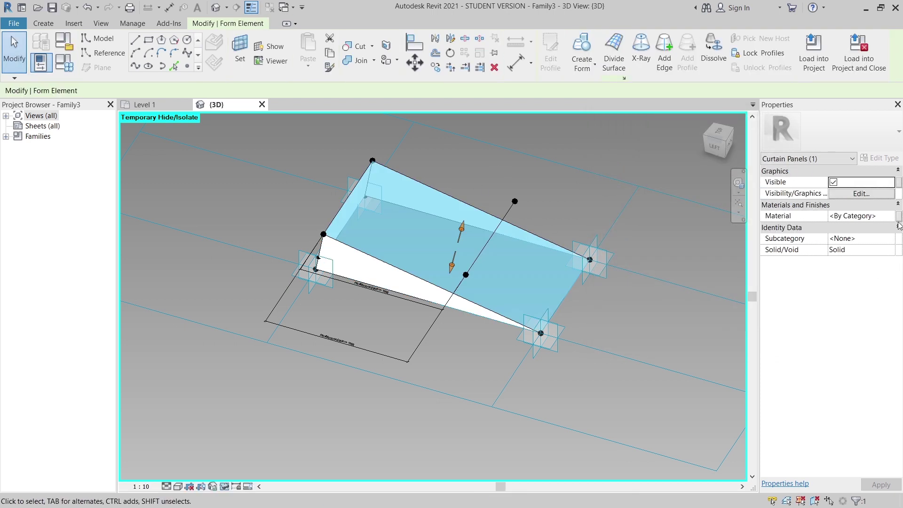
{"action": "left_click", "coordinate": [898, 216]}
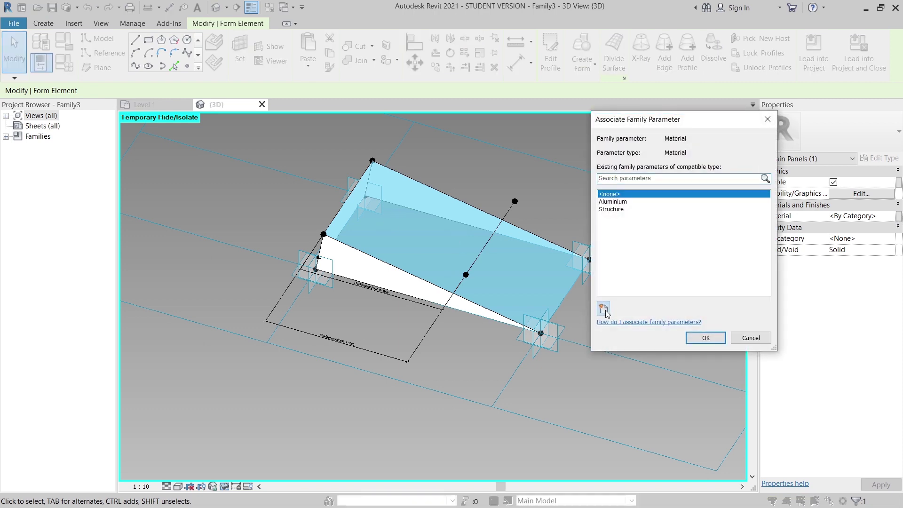
{"action": "left_click", "coordinate": [603, 309]}
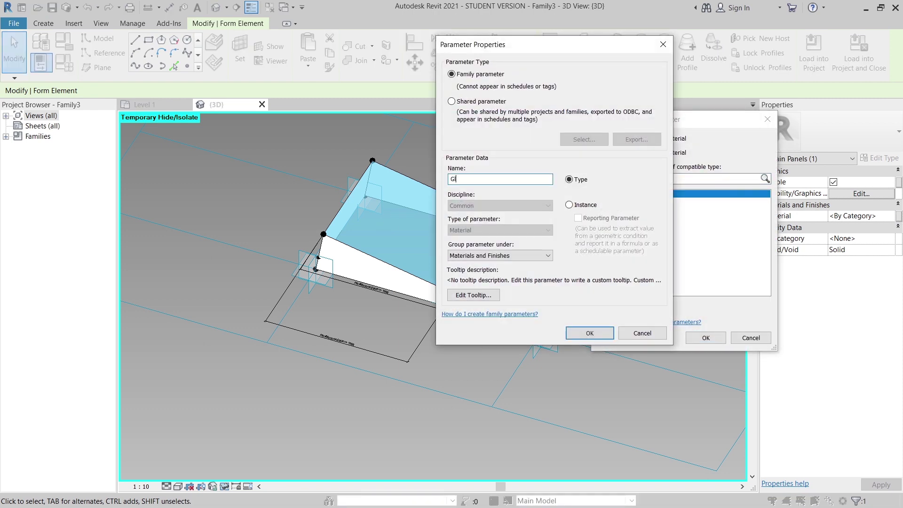
{"action": "type", "text": "Glazing"}
{"action": "key", "text": "Return"}
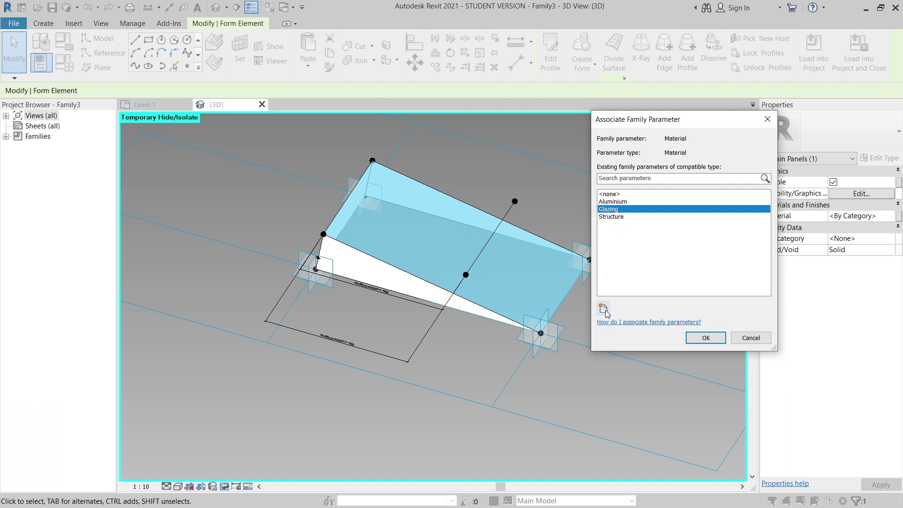
{"action": "left_click", "coordinate": [710, 339]}
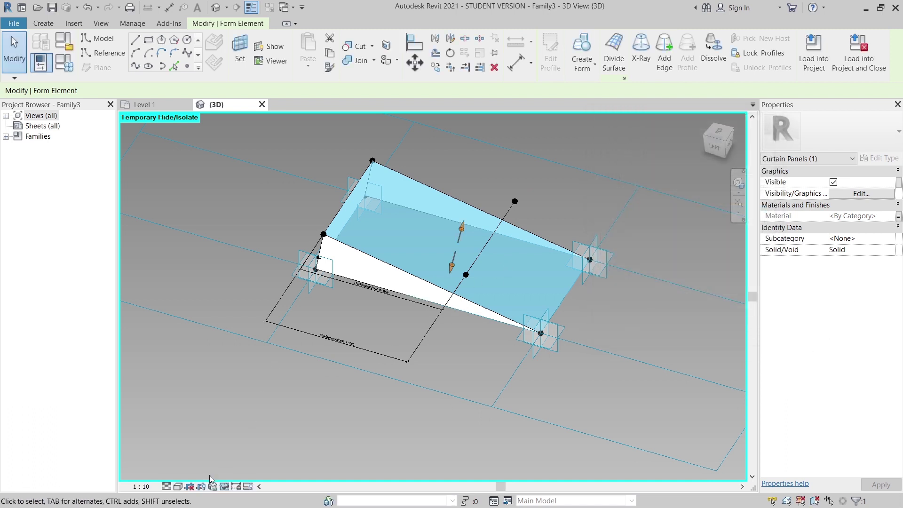
{"action": "left_click", "coordinate": [199, 333]}
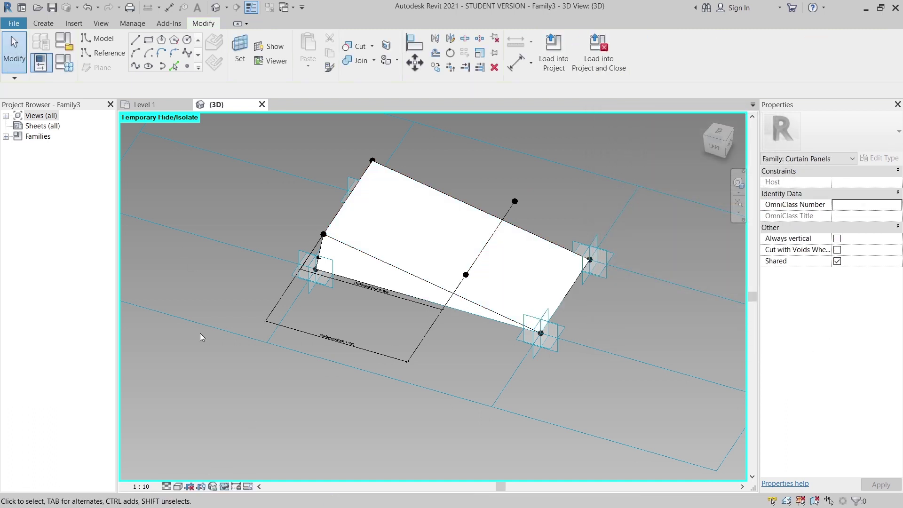
- Reset the temporary hide so the tubular frame is displayed again, and inspect the complete panel from several angles
{"action": "key", "text": "h"}
{"action": "key", "text": "r"}
{"action": "scroll", "coordinate": [200, 332], "scroll_direction": "down", "scroll_amount": 3}
{"action": "middle_click_drag", "start_coordinate": [286, 339], "coordinate": [332, 312], "text": "shift"}
{"action": "scroll", "coordinate": [332, 312], "scroll_direction": "up", "scroll_amount": 2}
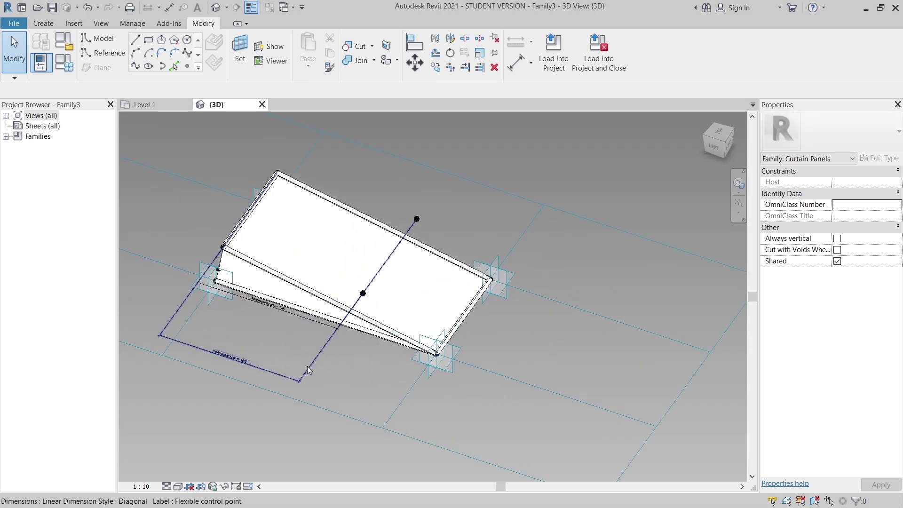
{"action": "middle_click_drag", "start_coordinate": [305, 369], "coordinate": [534, 351], "text": "shift"}
{"action": "middle_click_drag", "start_coordinate": [534, 350], "coordinate": [470, 355], "text": "shift"}
{"action": "middle_click_drag", "start_coordinate": [337, 367], "coordinate": [385, 306], "text": "shift"}
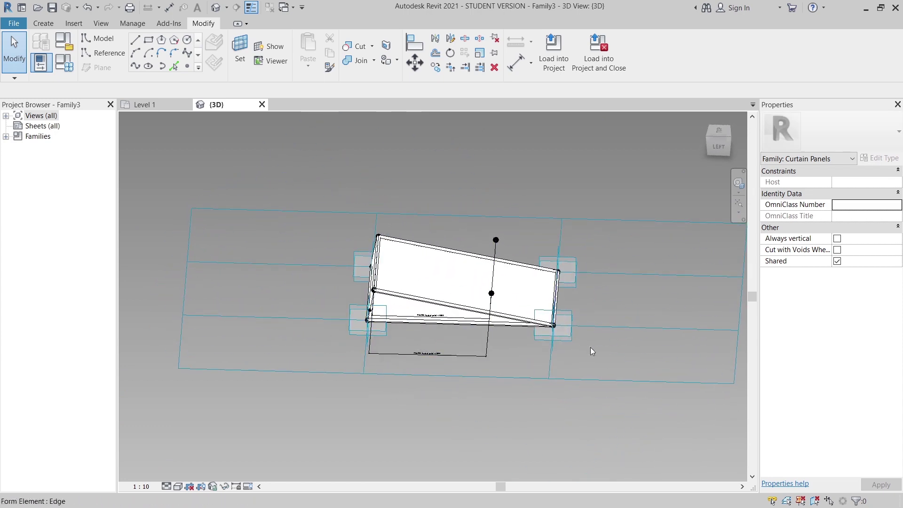
- Open the material choice for the Structure parameter in the family types, and create a new material named ACM
{"action": "left_click", "coordinate": [65, 66]}
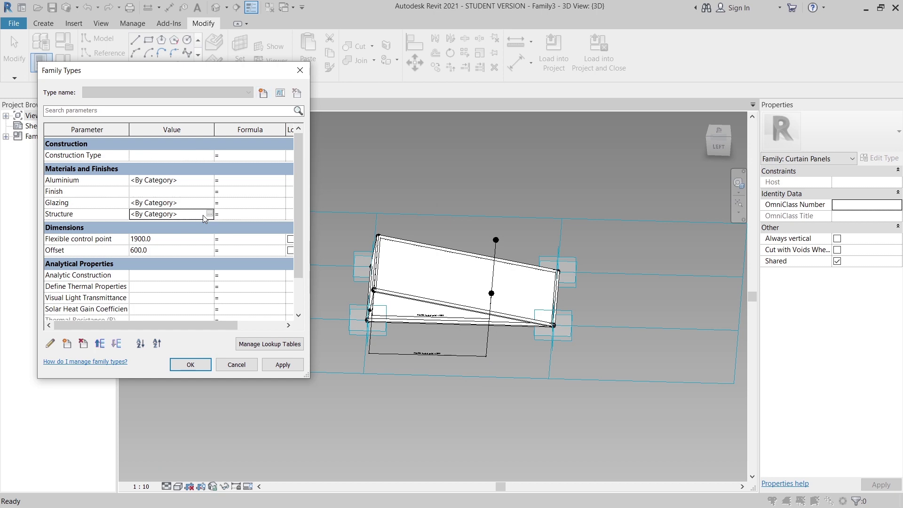
{"action": "left_click", "coordinate": [210, 214]}
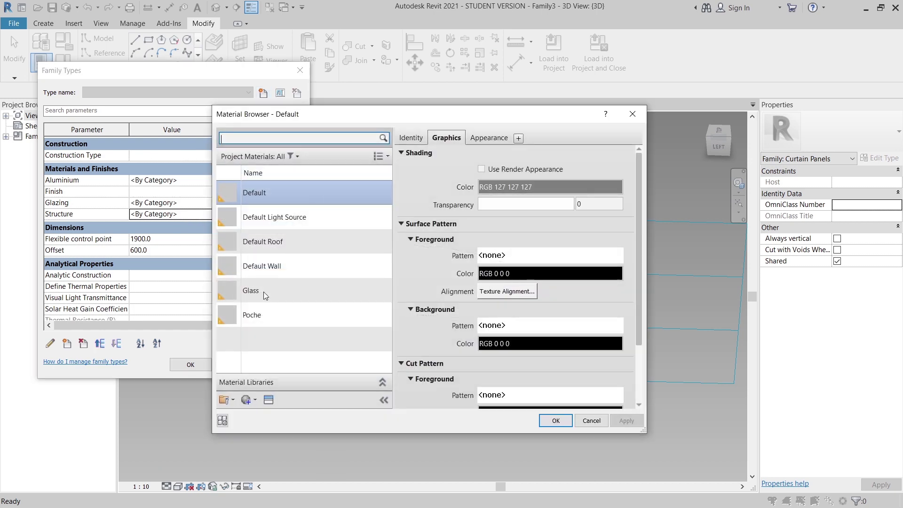
{"action": "left_click", "coordinate": [233, 400]}
{"action": "left_click", "coordinate": [244, 400]}
{"action": "left_click", "coordinate": [245, 400]}
{"action": "left_click", "coordinate": [263, 416]}
{"action": "right_click", "coordinate": [292, 254]}
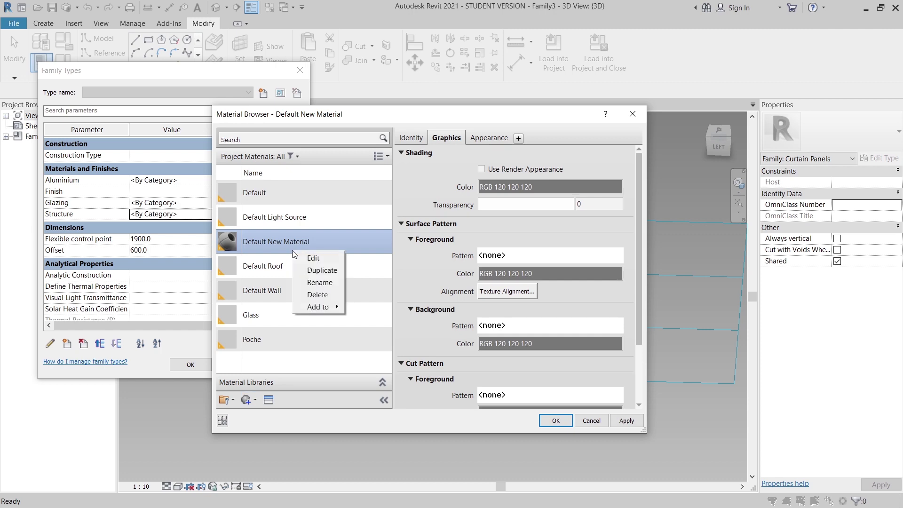
{"action": "left_click", "coordinate": [306, 282]}
{"action": "type", "text": "ACM"}
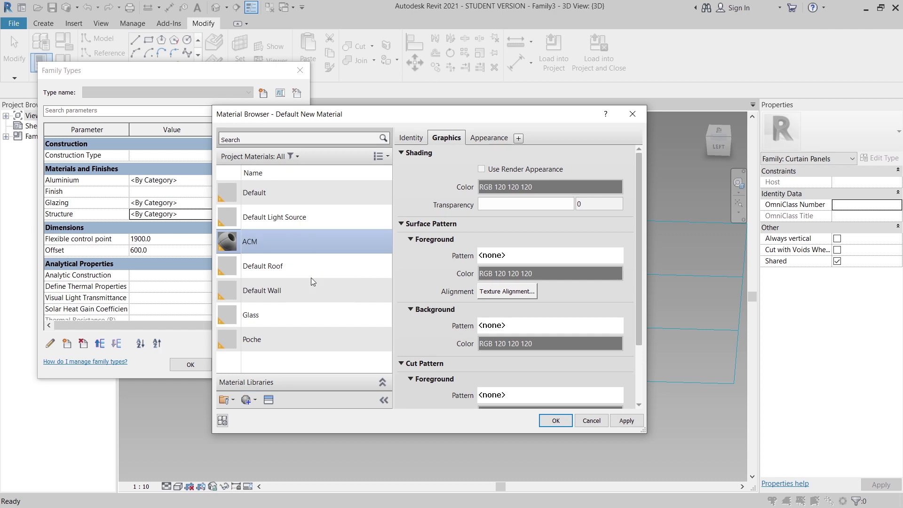
- Browse the Metal category of the Appearance Library for a finish, and close the asset browser
{"action": "left_click", "coordinate": [268, 400]}
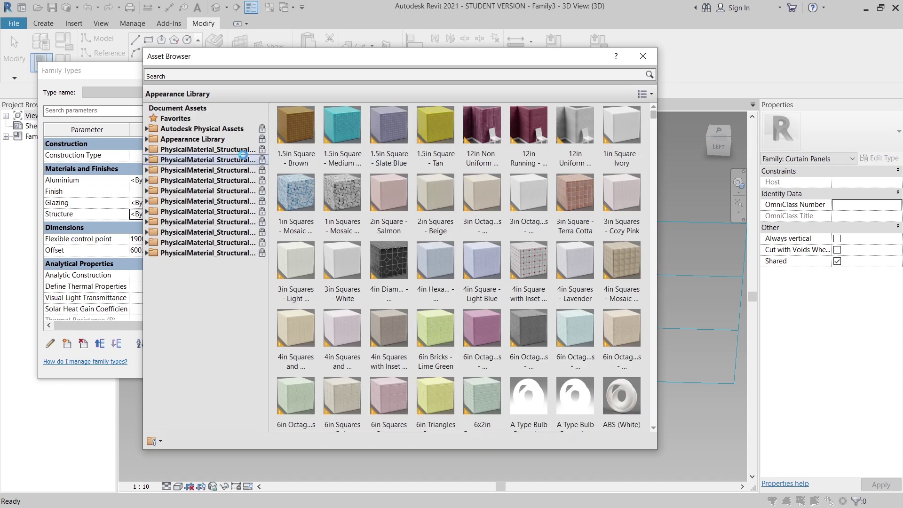
{"action": "left_click", "coordinate": [215, 148]}
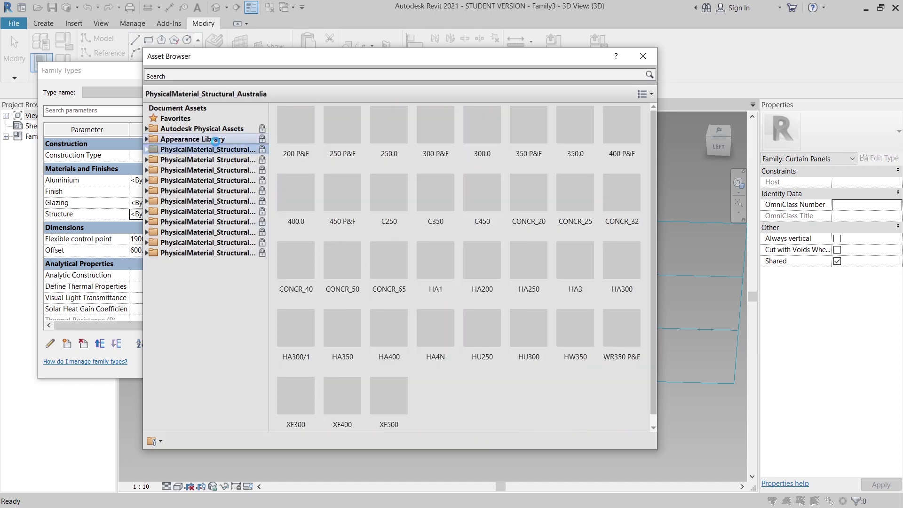
{"action": "left_click", "coordinate": [215, 140]}
{"action": "double_click", "coordinate": [215, 139]}
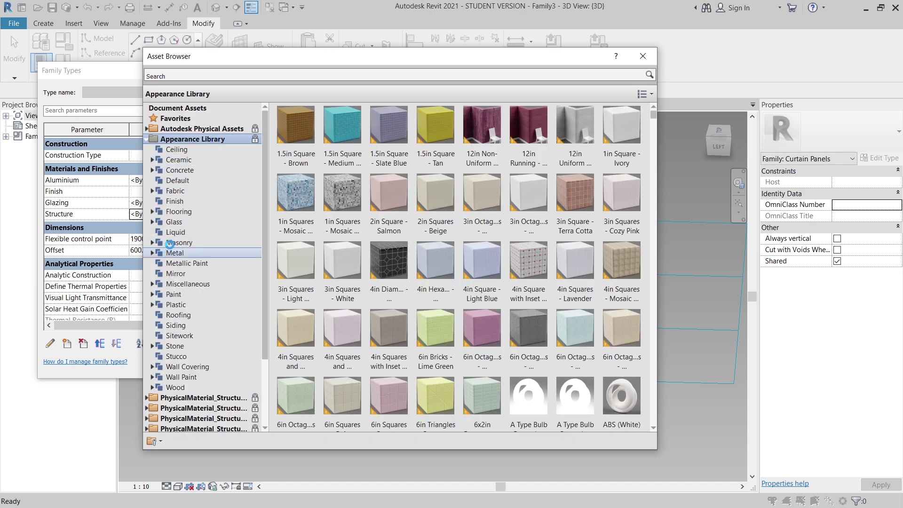
{"action": "left_click", "coordinate": [183, 252]}
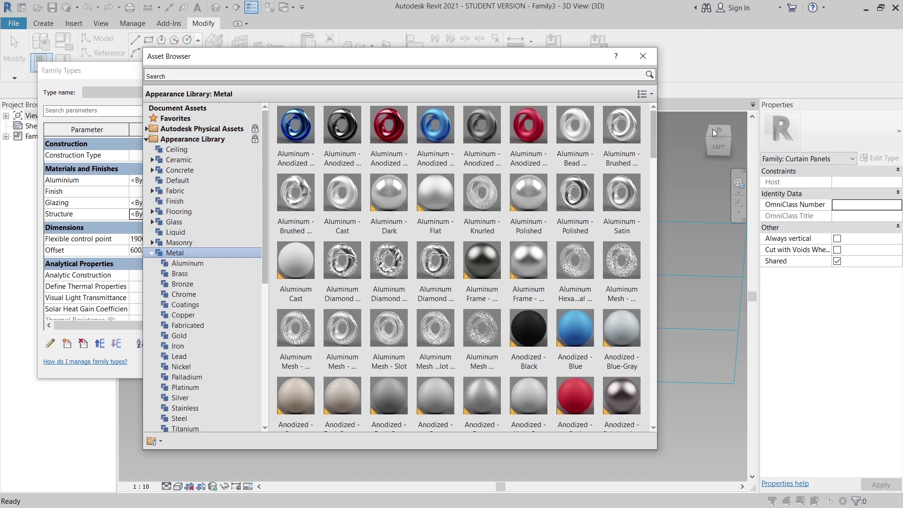
{"action": "left_click_drag", "start_coordinate": [651, 136], "coordinate": [656, 181]}
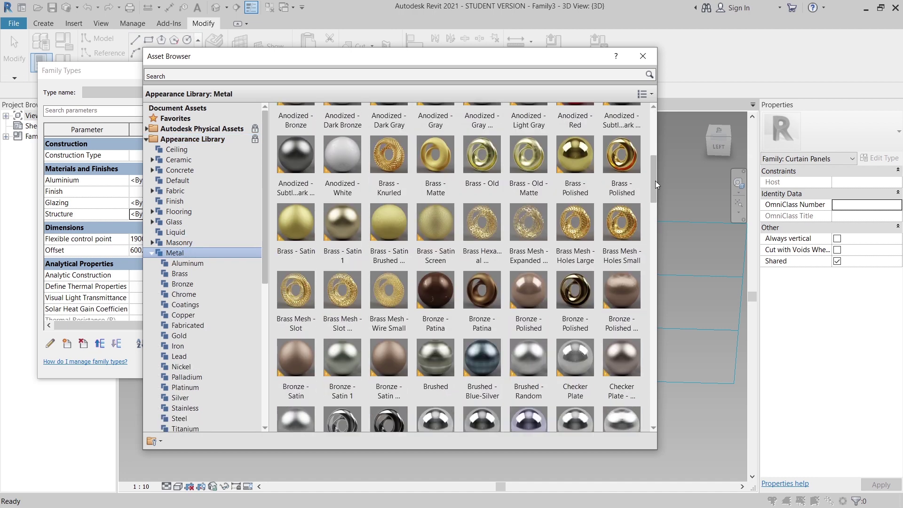
{"action": "left_click", "coordinate": [645, 56]}
- Apply the ACM material to the Structure parameter
{"action": "left_click", "coordinate": [626, 421]}
{"action": "left_click", "coordinate": [556, 421]}
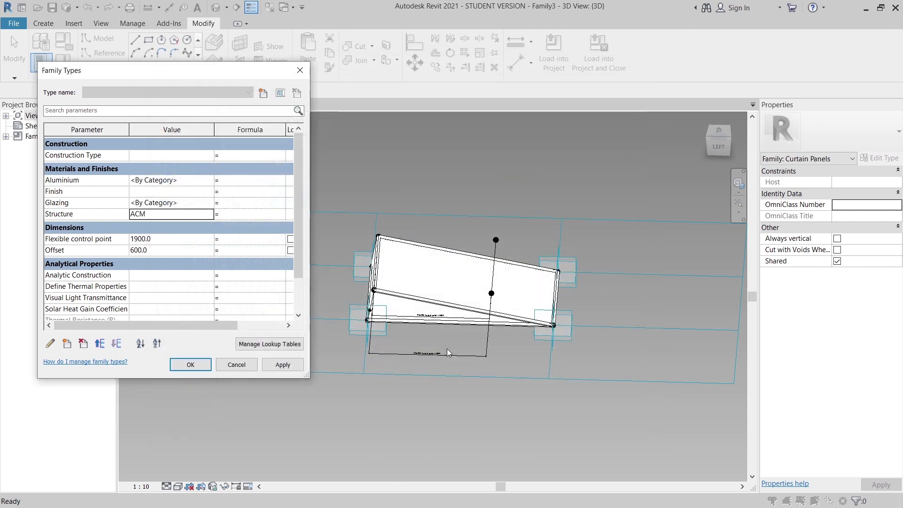
- Open the material choice for the Glazing parameter, and create a new material named Blue Glazing
{"action": "left_click", "coordinate": [211, 203]}
{"action": "left_click", "coordinate": [210, 202]}
{"action": "left_click", "coordinate": [246, 400]}
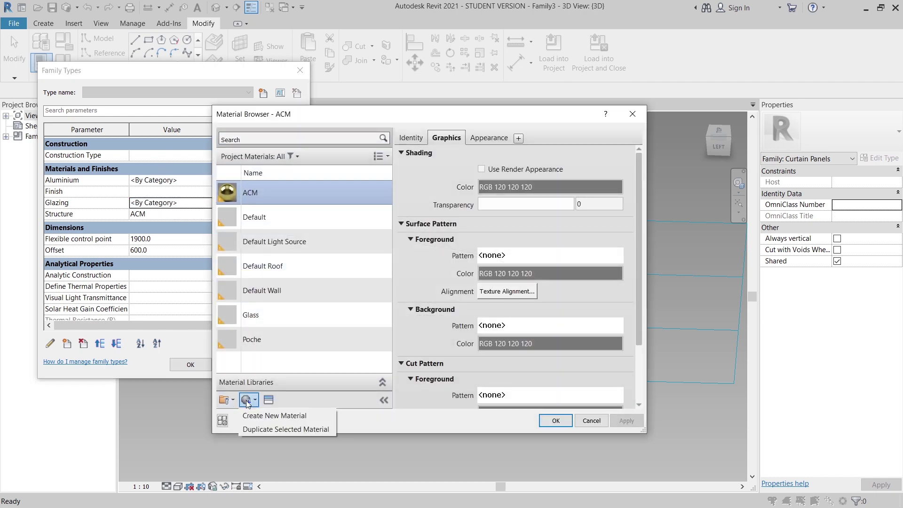
{"action": "left_click", "coordinate": [267, 411]}
{"action": "right_click", "coordinate": [270, 260]}
{"action": "left_click", "coordinate": [295, 291]}
{"action": "type", "text": "B"}
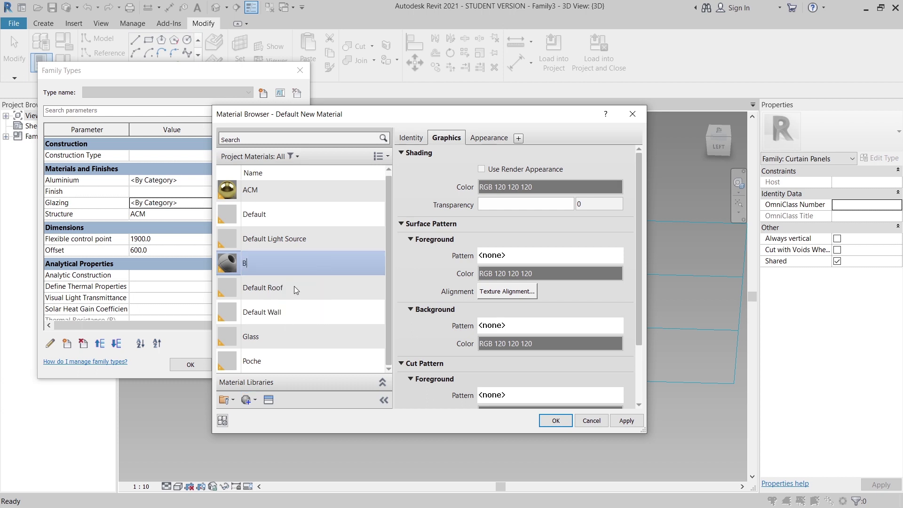
{"action": "type", "text": "lue Glazing"}
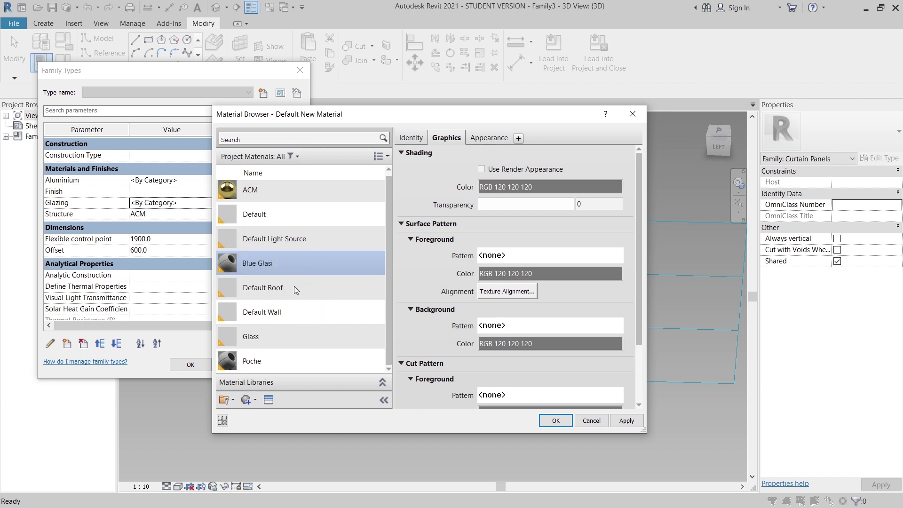
{"action": "key", "text": "Return"}
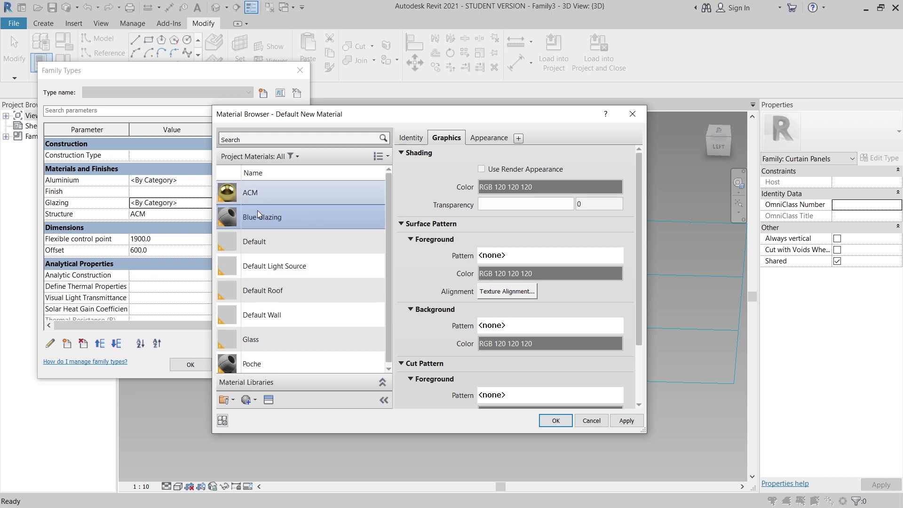
- Choose an appearance from the Glass category of the Appearance Library, and apply the Blue Glazing material to the Glazing parameter
{"action": "left_click", "coordinate": [268, 400]}
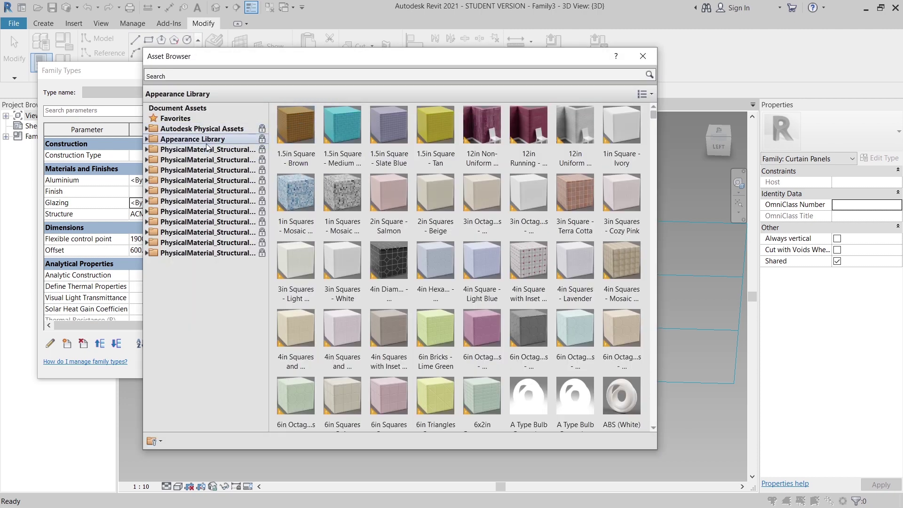
{"action": "double_click", "coordinate": [206, 140]}
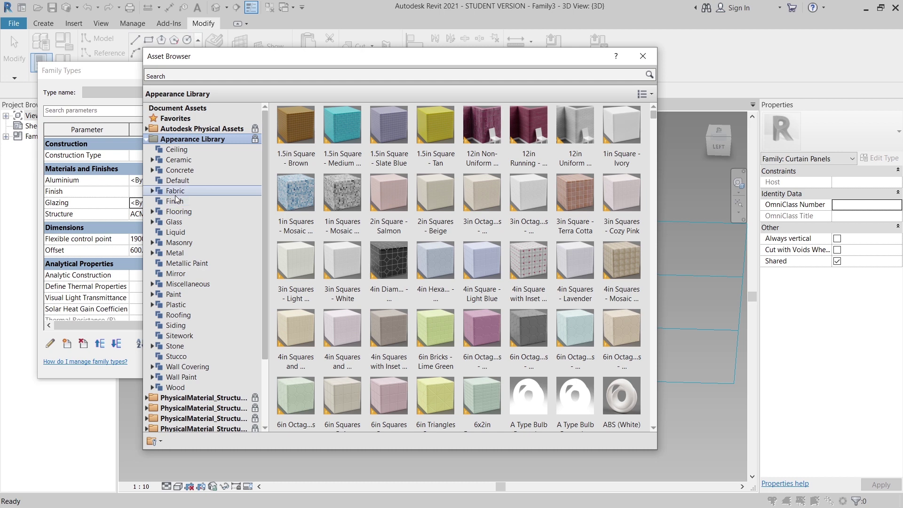
{"action": "left_click", "coordinate": [174, 222]}
{"action": "mouse_move", "coordinate": [407, 172]}
{"action": "left_click", "coordinate": [393, 164]}
{"action": "left_click", "coordinate": [555, 421]}
{"action": "left_click", "coordinate": [288, 365]}
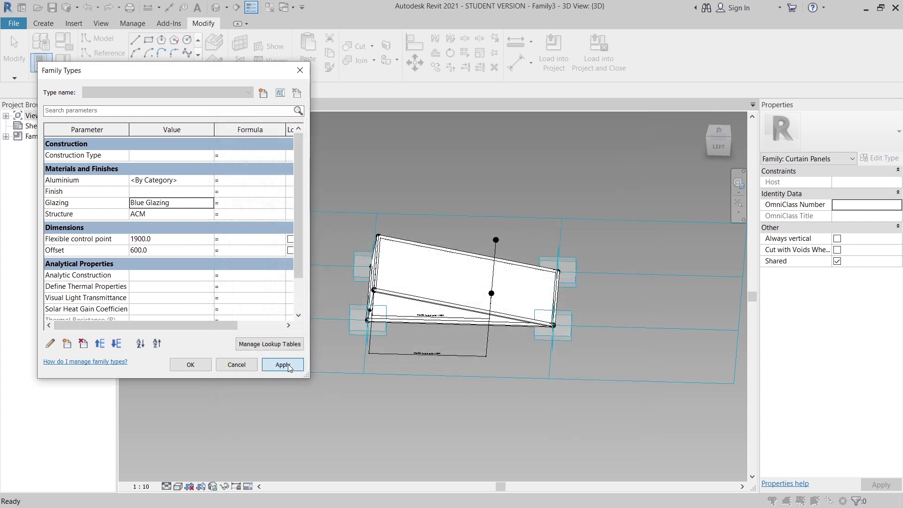
{"action": "left_click", "coordinate": [190, 365]}
- Switch the 3D view's visual style to Realistic so the material appearances are displayed
{"action": "middle_click_drag", "start_coordinate": [291, 352], "coordinate": [304, 355]}
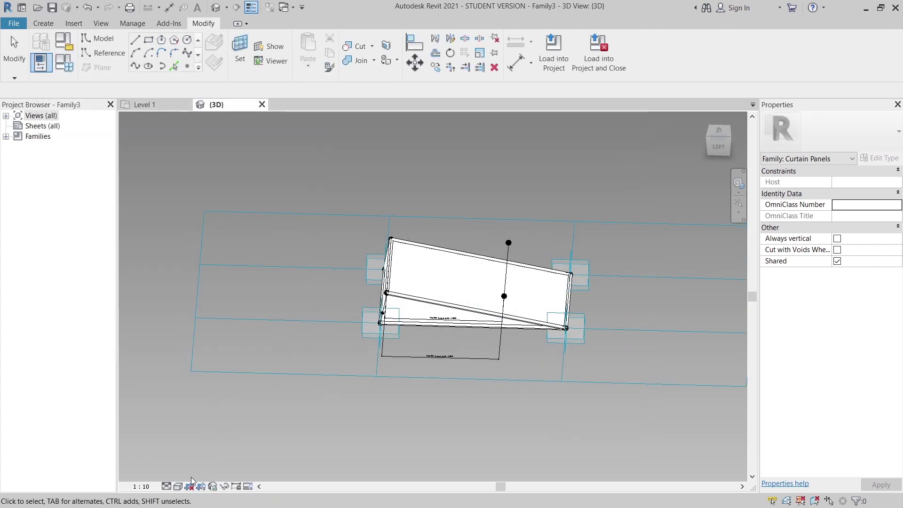
{"action": "left_click", "coordinate": [178, 487]}
{"action": "left_click", "coordinate": [203, 476]}
- Examine the rendered glazing, side surfaces and tubular frame joints of the panel up close from several angles
{"action": "mouse_move", "coordinate": [354, 418]}
{"action": "middle_mouse_down", "text": "shift"}
{"action": "mouse_move", "coordinate": [524, 356]}
{"action": "mouse_move", "coordinate": [605, 244]}
{"action": "mouse_move", "coordinate": [440, 363]}
{"action": "mouse_move", "coordinate": [488, 315]}
{"action": "mouse_move", "coordinate": [487, 384]}
{"action": "mouse_move", "coordinate": [672, 315]}
{"action": "mouse_move", "coordinate": [663, 310]}
{"action": "middle_mouse_up", "text": "shift"}
{"action": "scroll", "coordinate": [464, 307], "scroll_direction": "up", "scroll_amount": 3}
{"action": "middle_click_drag", "start_coordinate": [465, 305], "coordinate": [370, 393]}
{"action": "scroll", "coordinate": [317, 336], "scroll_direction": "up", "scroll_amount": 5}
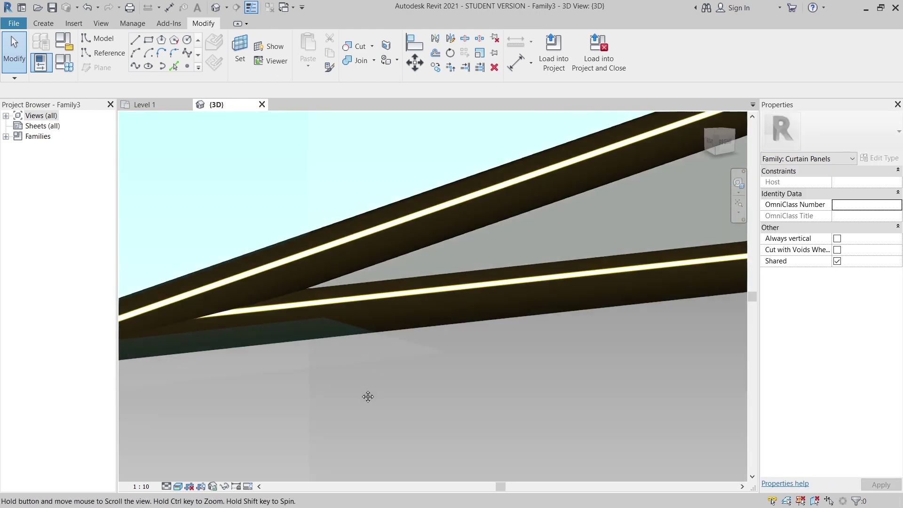
{"action": "scroll", "coordinate": [409, 381], "scroll_direction": "down", "scroll_amount": 3}
{"action": "scroll", "coordinate": [478, 349], "scroll_direction": "down", "scroll_amount": 3}
{"action": "mouse_move", "coordinate": [540, 346]}
{"action": "middle_mouse_down", "text": "shift"}
{"action": "mouse_move", "coordinate": [484, 326]}
{"action": "mouse_move", "coordinate": [539, 368]}
{"action": "mouse_move", "coordinate": [562, 340]}
{"action": "mouse_move", "coordinate": [546, 359]}
{"action": "middle_mouse_up", "text": "shift"}
{"action": "scroll", "coordinate": [619, 262], "scroll_direction": "up", "scroll_amount": 5}
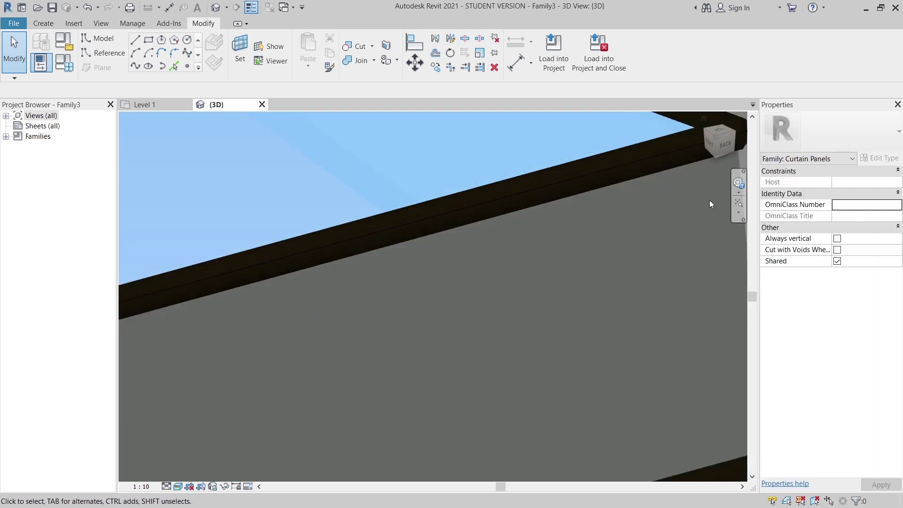
{"action": "middle_click_drag", "start_coordinate": [652, 257], "coordinate": [593, 315]}
{"action": "scroll", "coordinate": [592, 315], "scroll_direction": "down", "scroll_amount": 3}
{"action": "middle_click_drag", "start_coordinate": [593, 316], "coordinate": [221, 307], "text": "shift"}
{"action": "scroll", "coordinate": [241, 288], "scroll_direction": "up", "scroll_amount": 6}
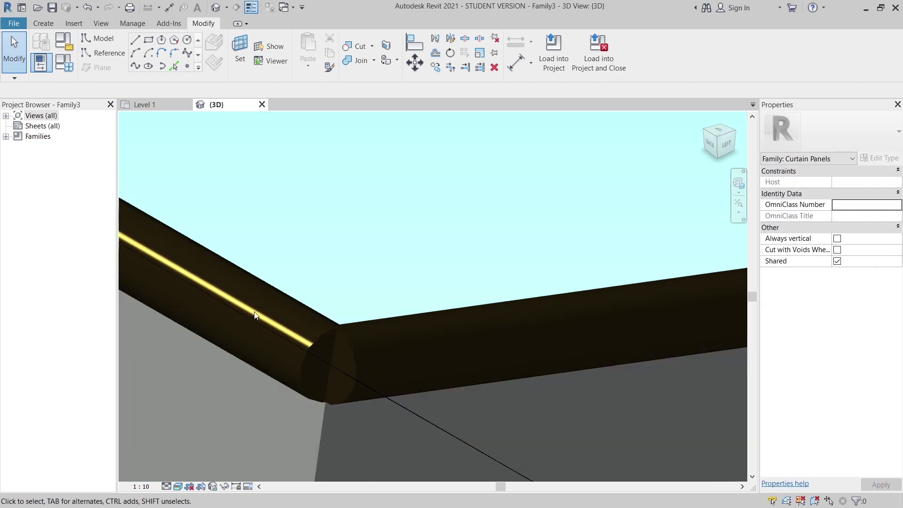
{"action": "scroll", "coordinate": [348, 323], "scroll_direction": "down", "scroll_amount": 10}
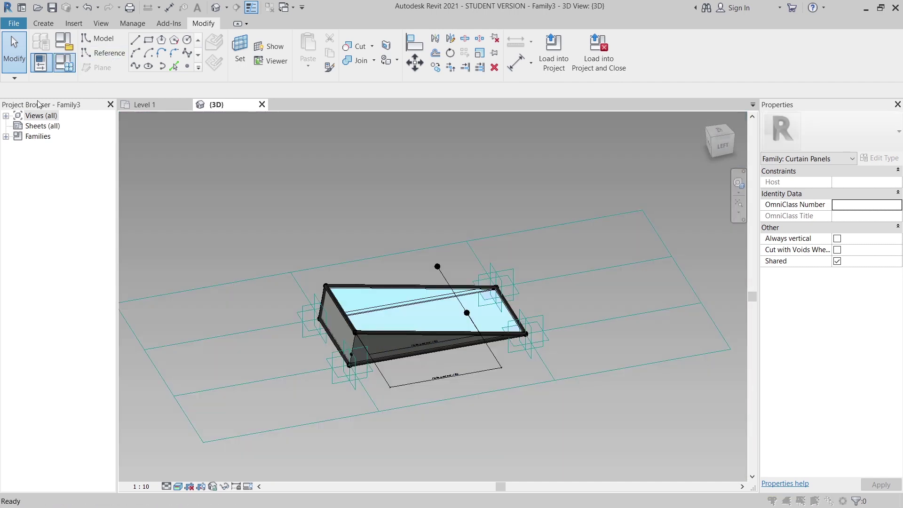
- Assign the ACM material to the Aluminium parameter in the family types and apply it to the panel
{"action": "left_click", "coordinate": [72, 64]}
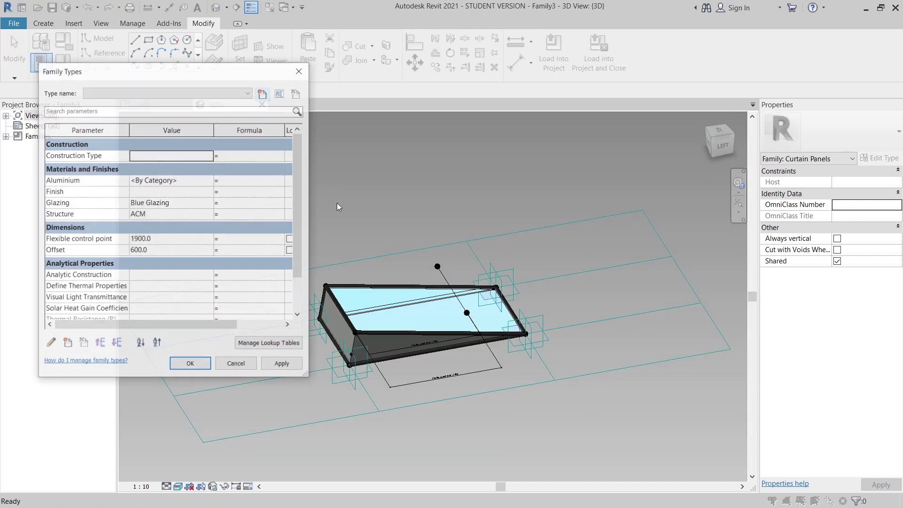
{"action": "left_click", "coordinate": [180, 214]}
{"action": "left_click", "coordinate": [185, 204]}
{"action": "left_click", "coordinate": [179, 218]}
{"action": "left_click", "coordinate": [194, 173]}
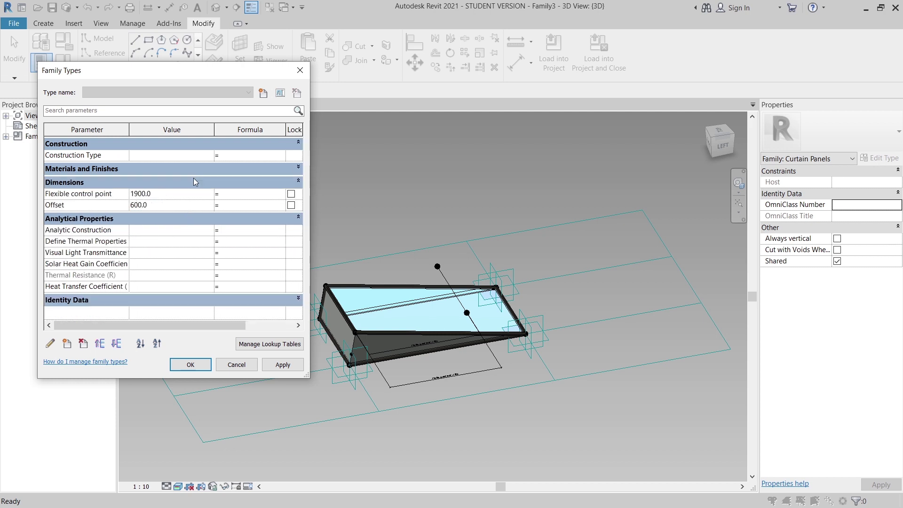
{"action": "left_click", "coordinate": [194, 178]}
{"action": "left_click", "coordinate": [300, 166]}
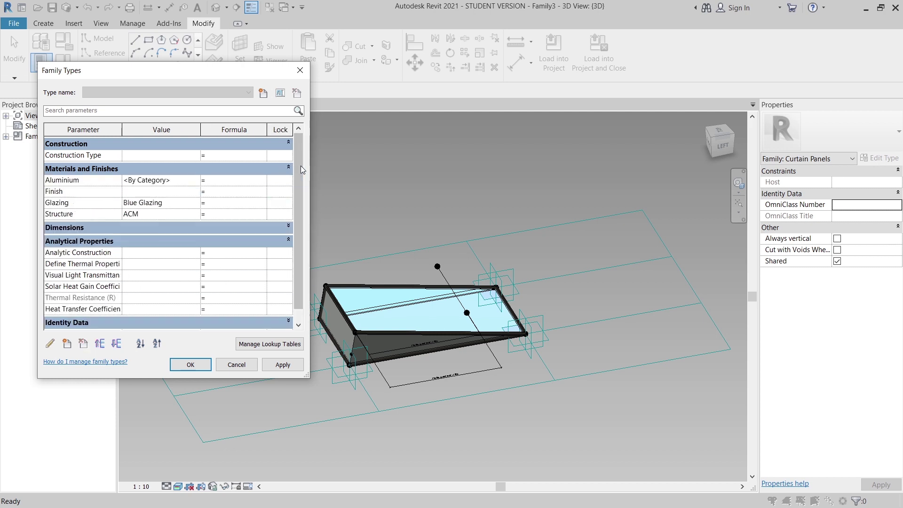
{"action": "left_click", "coordinate": [179, 182]}
{"action": "left_click", "coordinate": [280, 364]}
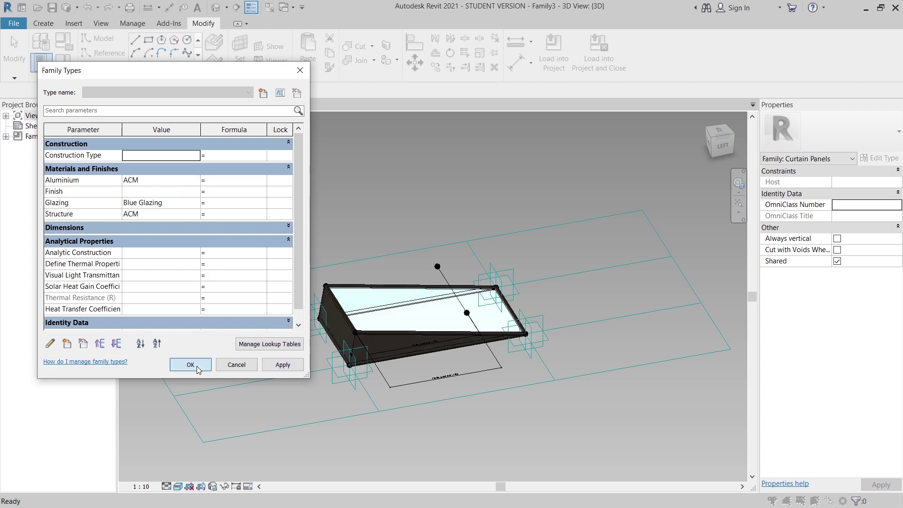
{"action": "left_click", "coordinate": [190, 365]}
- Inspect the side surfaces, frame and glazing of the panel from several angles to check the assigned materials
{"action": "scroll", "coordinate": [357, 331], "scroll_direction": "up", "scroll_amount": 8}
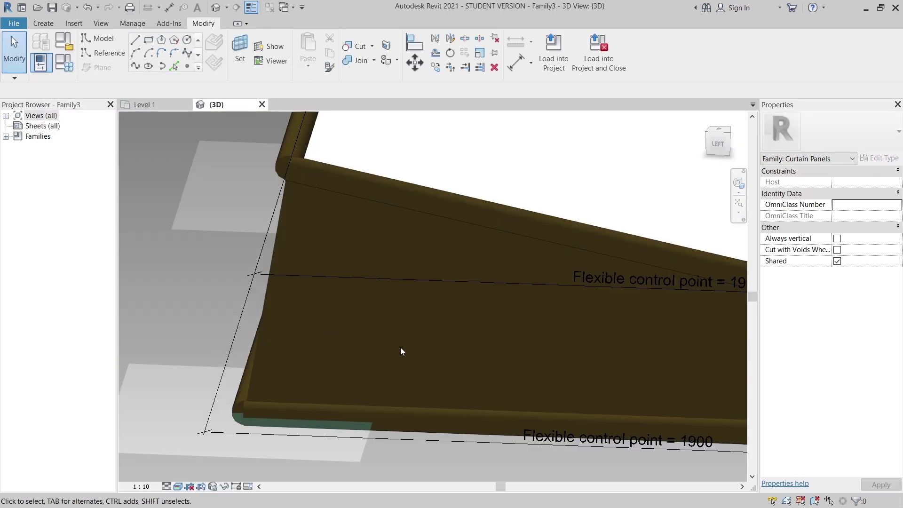
{"action": "middle_click_drag", "start_coordinate": [399, 347], "coordinate": [381, 296], "text": "shift"}
{"action": "scroll", "coordinate": [357, 236], "scroll_direction": "up", "scroll_amount": 3}
{"action": "scroll", "coordinate": [357, 236], "scroll_direction": "down", "scroll_amount": 4}
{"action": "middle_click_drag", "start_coordinate": [443, 289], "coordinate": [521, 329], "text": "shift"}
{"action": "middle_click_drag", "start_coordinate": [581, 344], "coordinate": [380, 299], "text": "shift"}
{"action": "middle_click_drag", "start_coordinate": [467, 352], "coordinate": [519, 355], "text": "shift"}
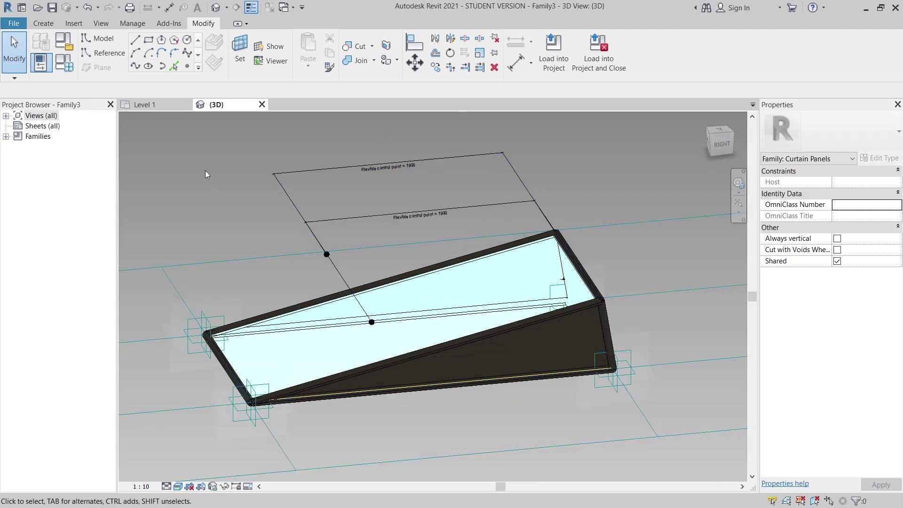
{"action": "left_click", "coordinate": [71, 71]}
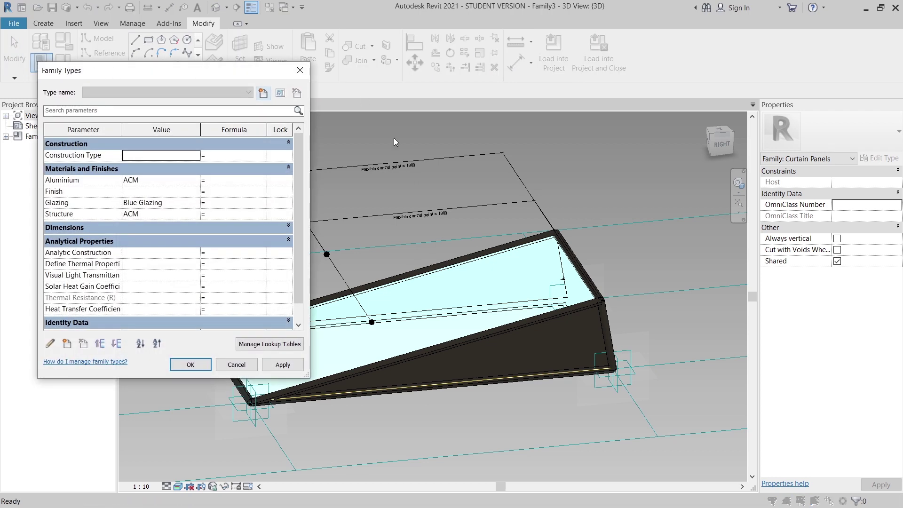
{"action": "key", "text": "Escape"}
{"action": "middle_click_drag", "start_coordinate": [474, 352], "coordinate": [542, 417], "text": "shift"}
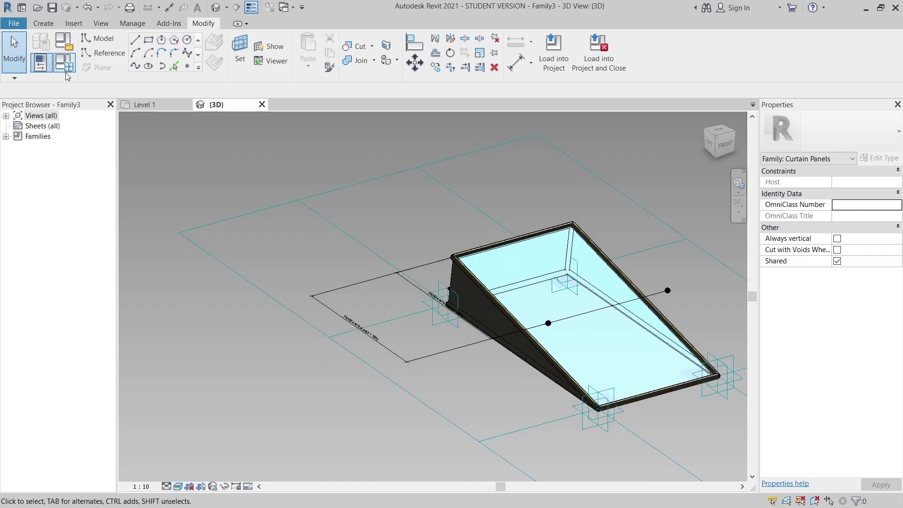
- Create a family type named Type 1 and set its Flexible control point to 2000
{"action": "left_click", "coordinate": [65, 65]}
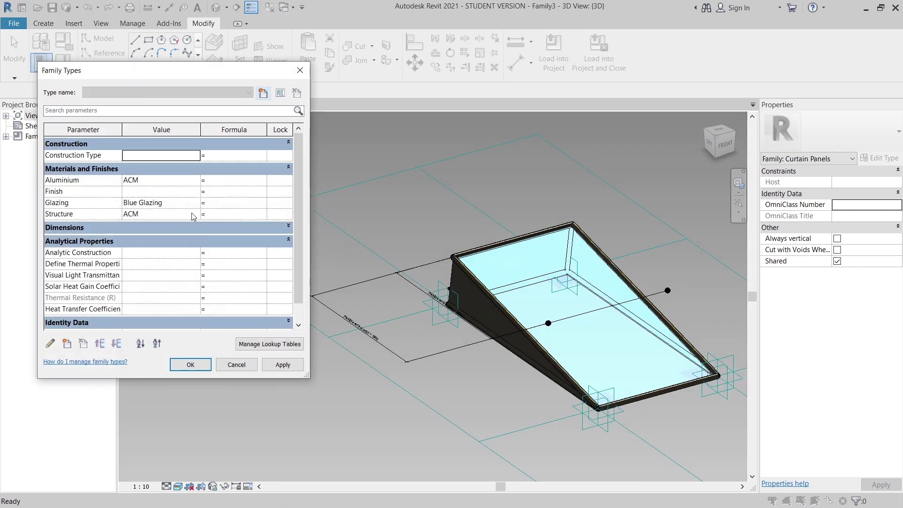
{"action": "left_click", "coordinate": [263, 93]}
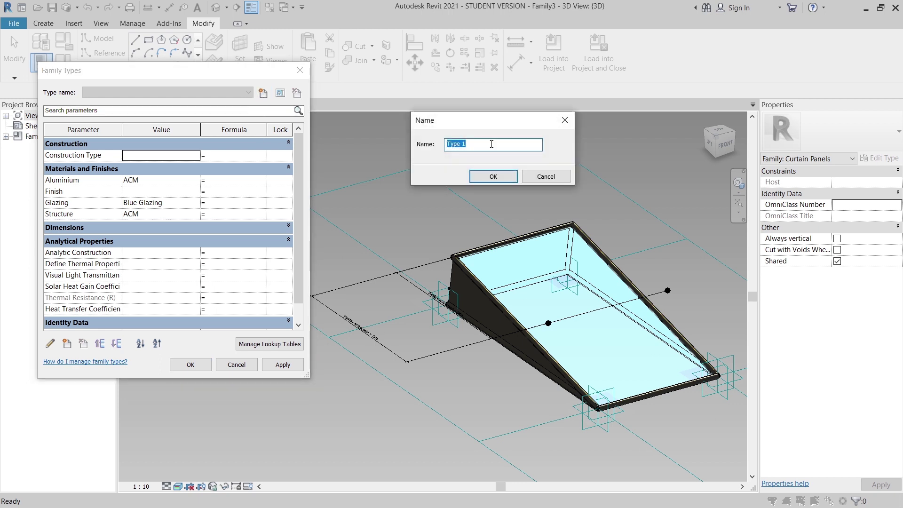
{"action": "left_click", "coordinate": [493, 176]}
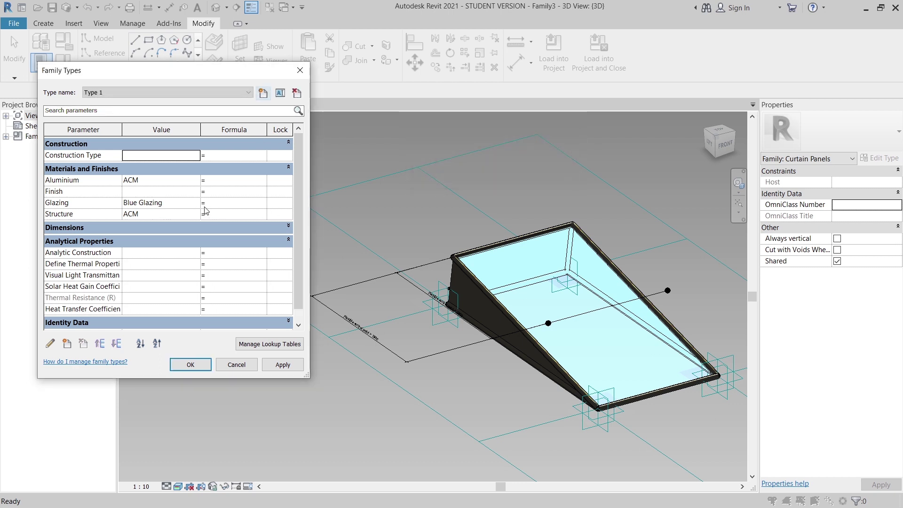
{"action": "left_click", "coordinate": [287, 240]}
{"action": "left_click", "coordinate": [297, 229]}
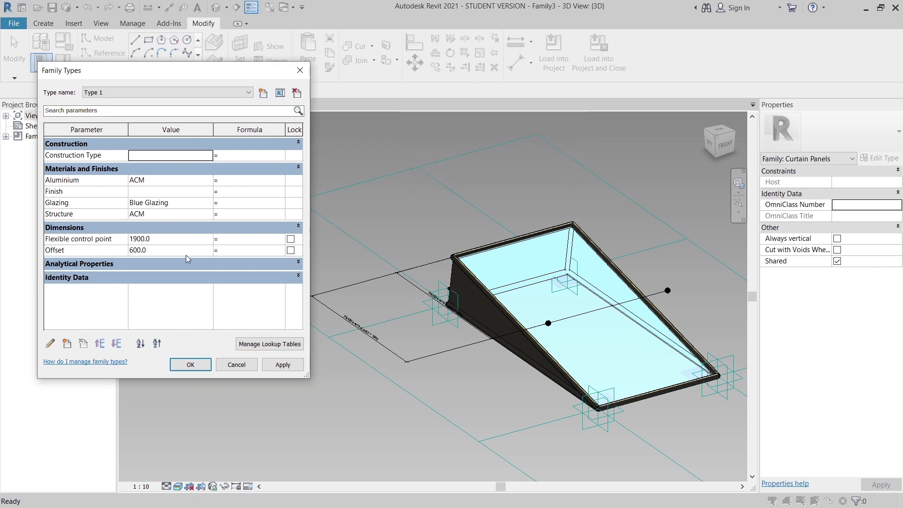
{"action": "left_click", "coordinate": [162, 239]}
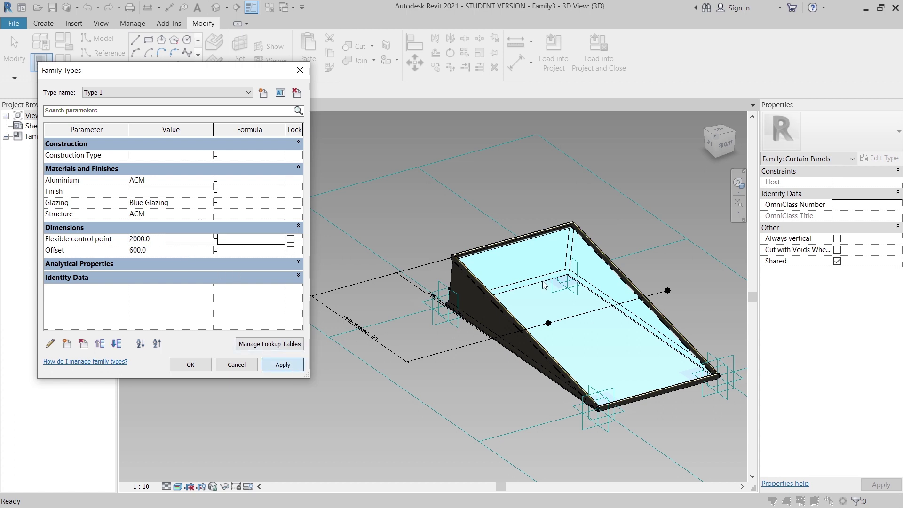
{"action": "key", "text": "Return"}
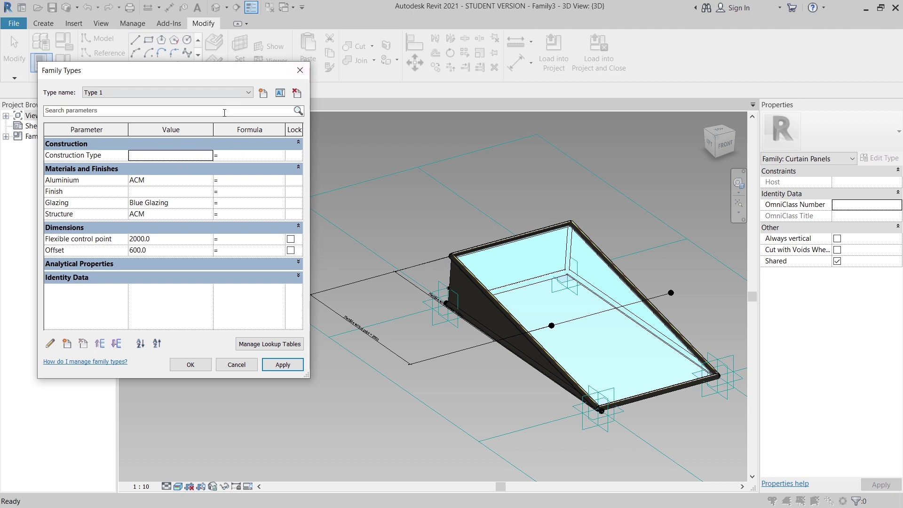
- Create a family type named Type 2 and set its Flexible control point to 1500
{"action": "left_click", "coordinate": [263, 92]}
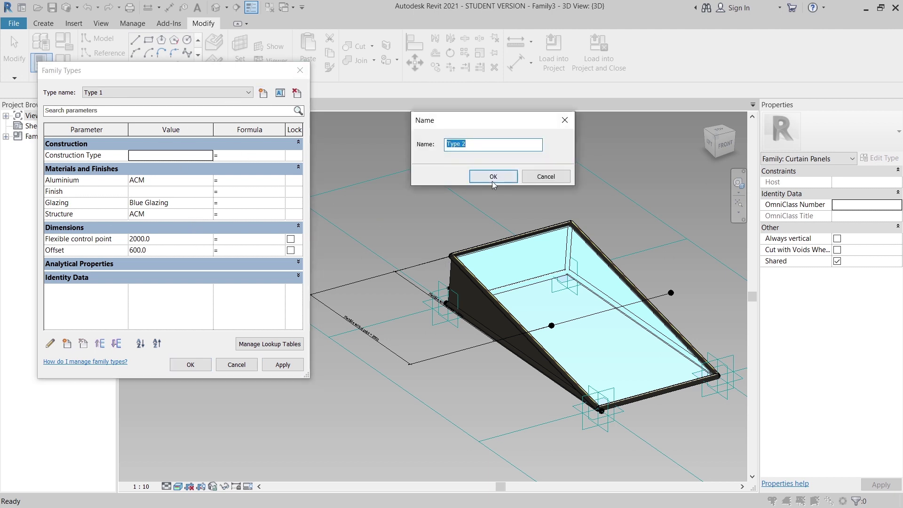
{"action": "left_click", "coordinate": [498, 177]}
{"action": "left_click", "coordinate": [179, 239]}
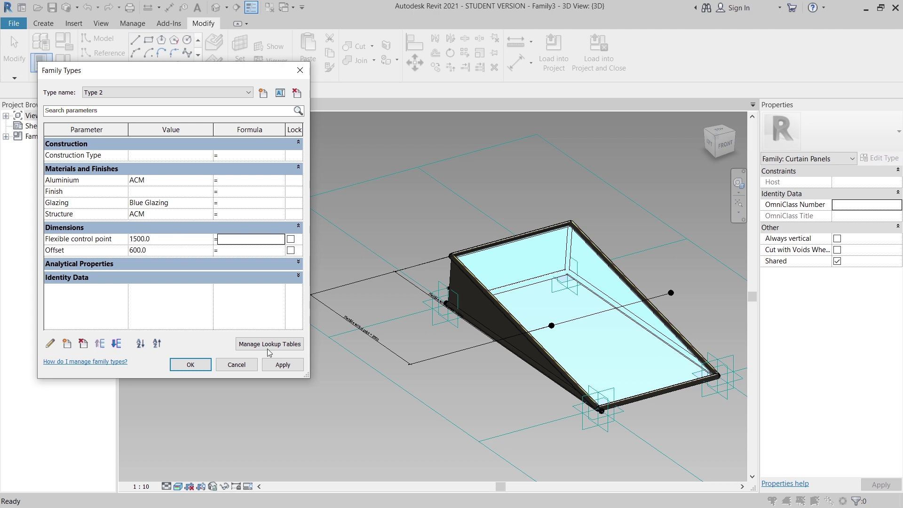
{"action": "left_click", "coordinate": [282, 365]}
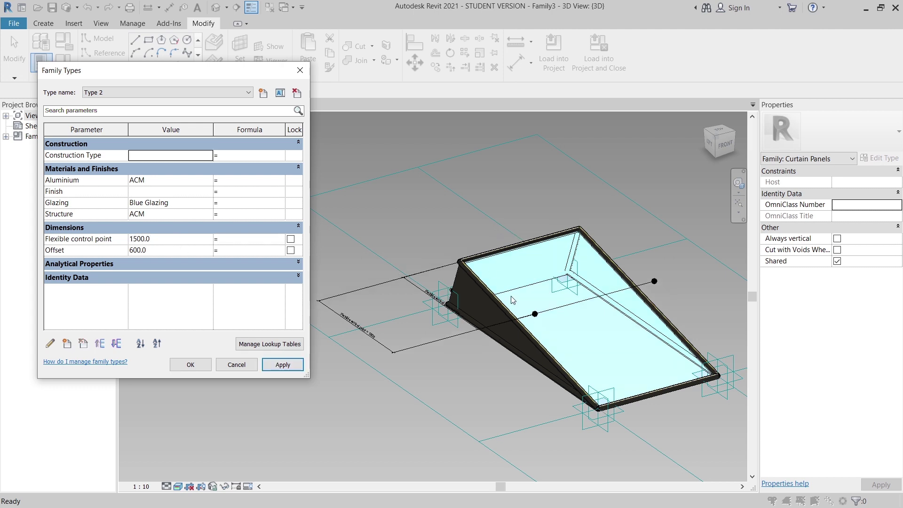
- Create a family type named Type 3 and set its Flexible control point to 800
{"action": "left_click", "coordinate": [263, 93]}
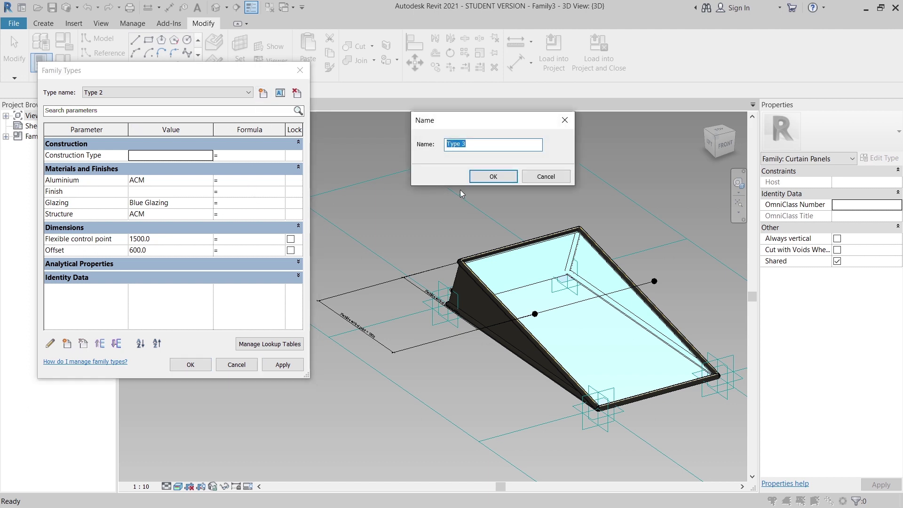
{"action": "left_click", "coordinate": [489, 181]}
{"action": "left_click", "coordinate": [160, 239]}
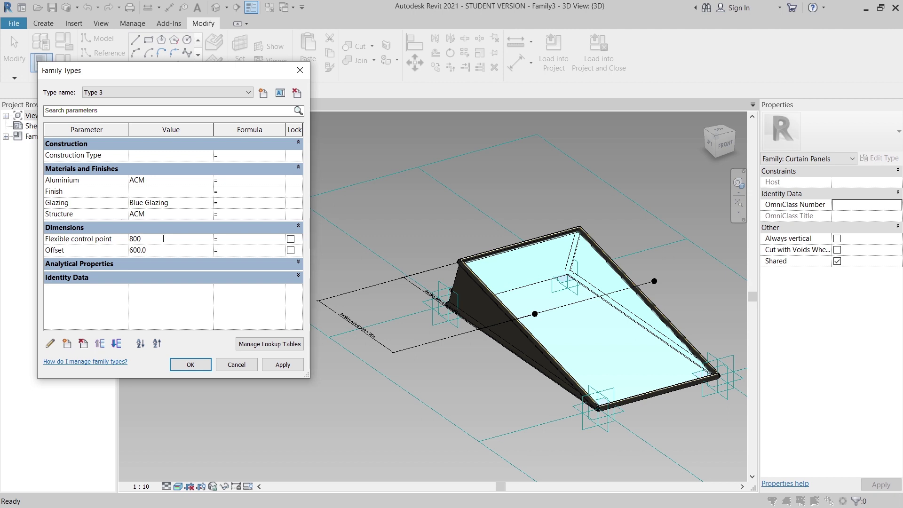
{"action": "left_click", "coordinate": [285, 360]}
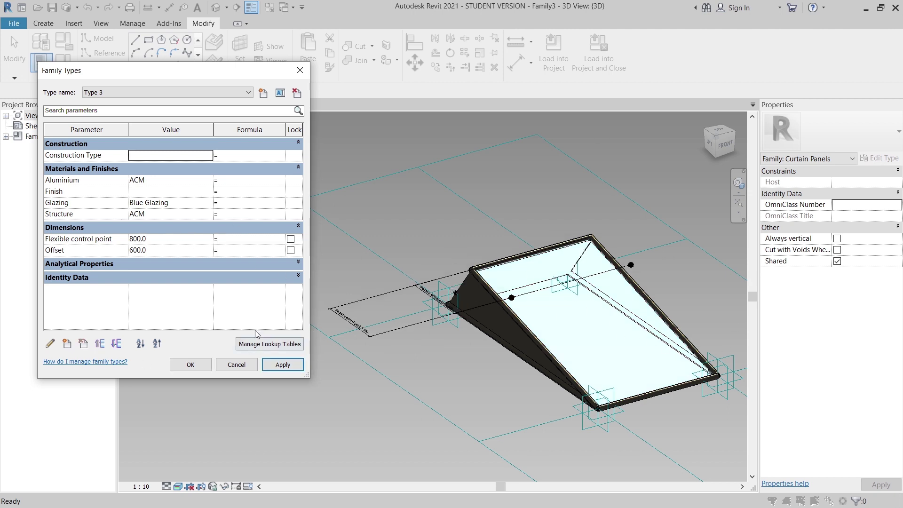
- Create a family type named Type 4 and set its Flexible control point to 400
{"action": "left_click", "coordinate": [263, 92]}
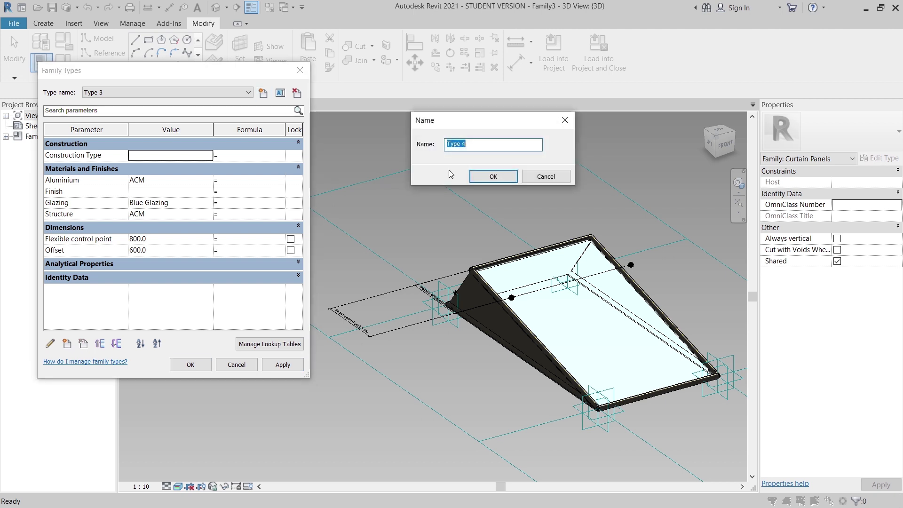
{"action": "left_click", "coordinate": [481, 177]}
{"action": "left_click", "coordinate": [283, 365]}
{"action": "left_click", "coordinate": [156, 240]}
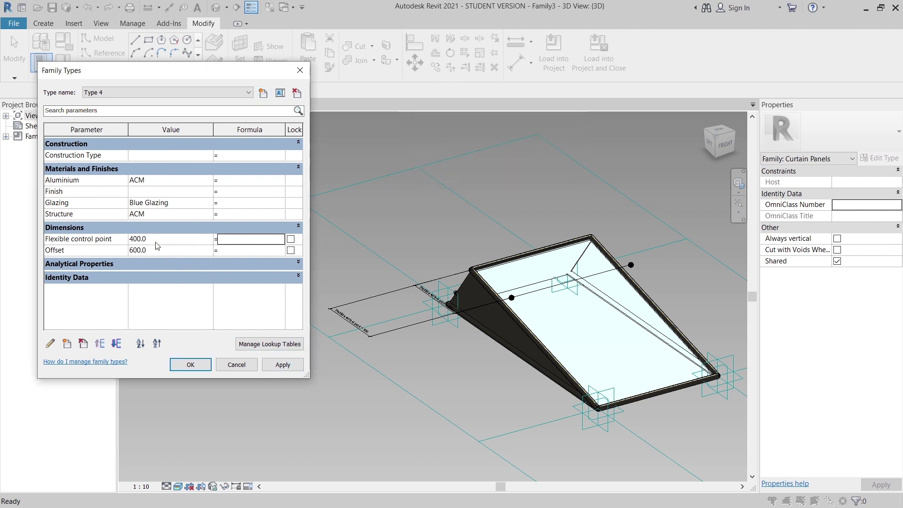
{"action": "left_click", "coordinate": [286, 370]}
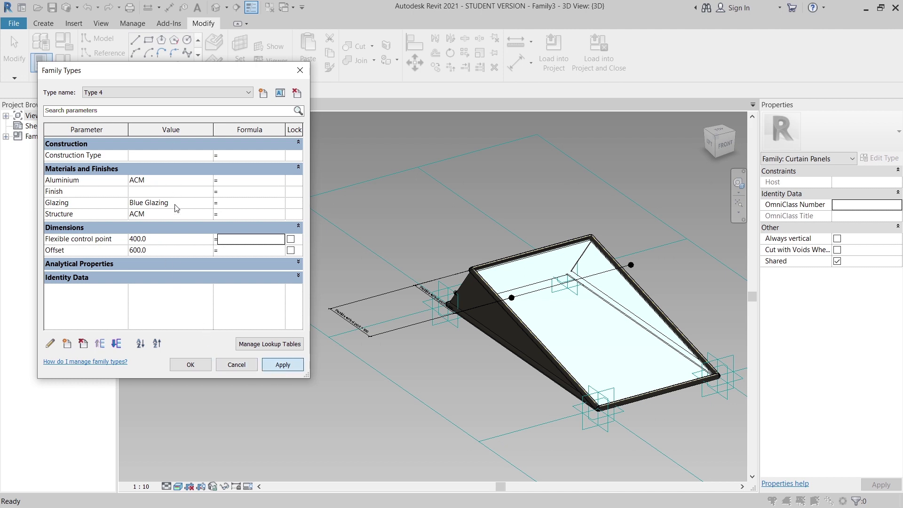
- Create a family type named Type 5 and set its Flexible control point to 10
{"action": "left_click", "coordinate": [263, 92]}
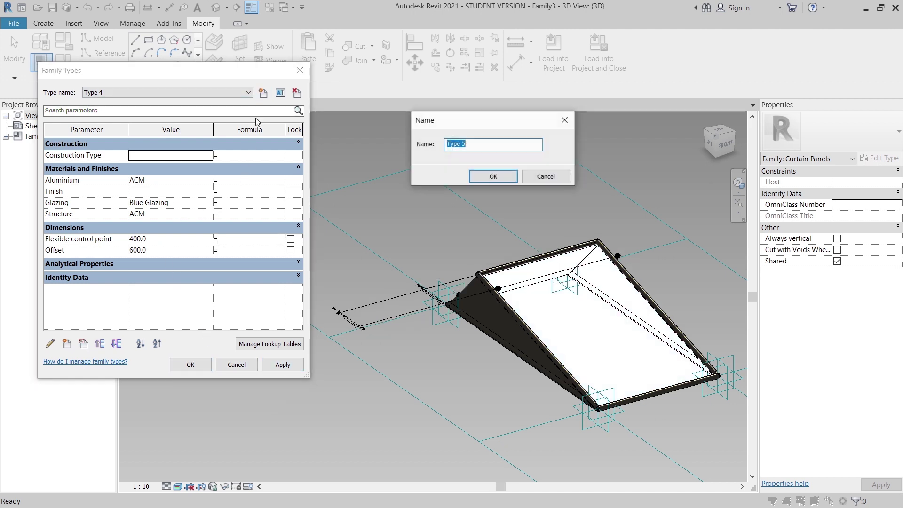
{"action": "left_click", "coordinate": [480, 176]}
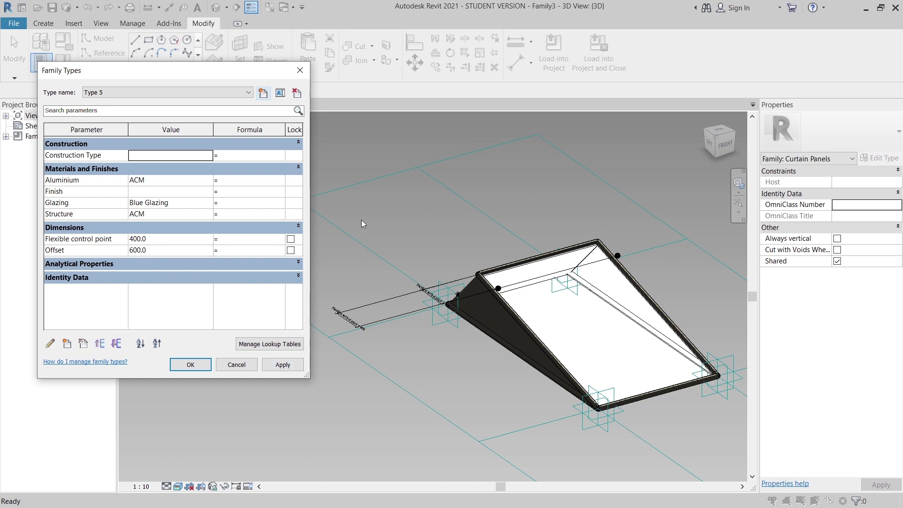
{"action": "left_click", "coordinate": [167, 242]}
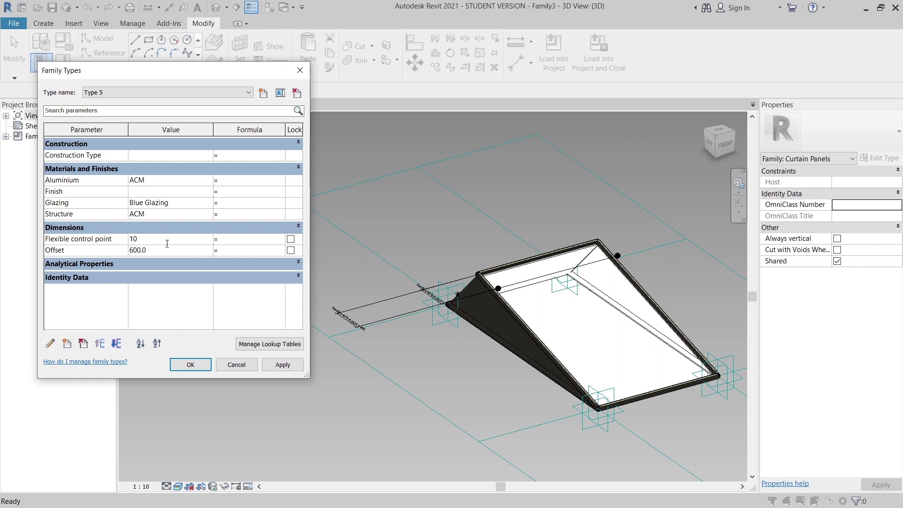
{"action": "left_click", "coordinate": [295, 368]}
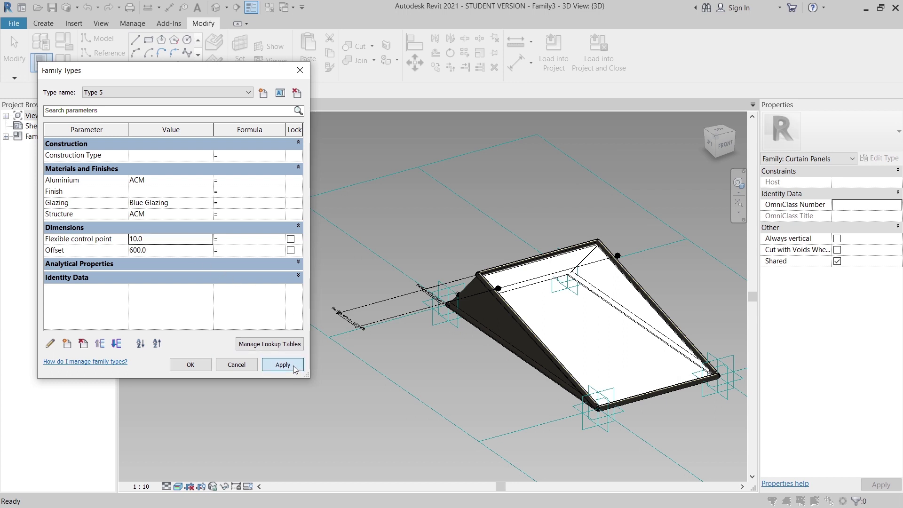
- Apply Type 1, Type 5 and Type 3 in turn to check how the panel flexes, and accept the family types
{"action": "left_click", "coordinate": [163, 93]}
{"action": "left_click", "coordinate": [166, 103]}
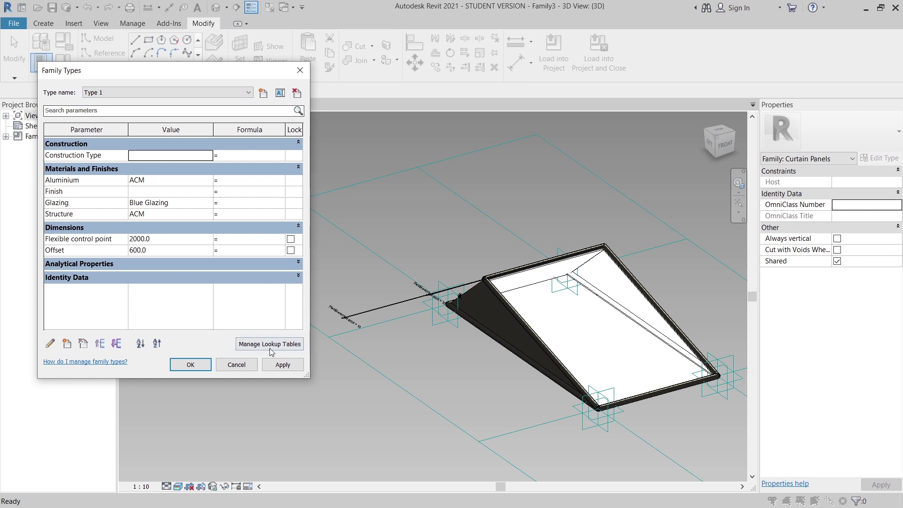
{"action": "left_click", "coordinate": [278, 360]}
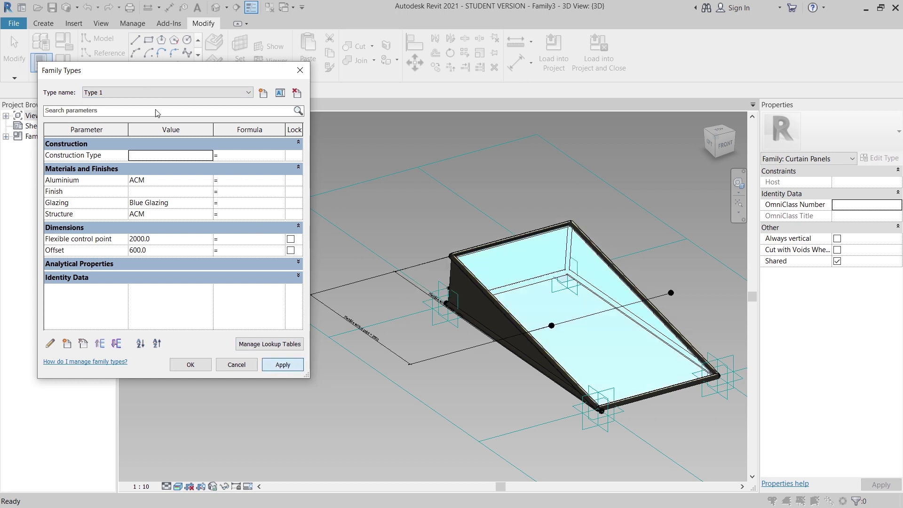
{"action": "left_click", "coordinate": [144, 93]}
{"action": "left_click", "coordinate": [141, 133]}
{"action": "left_click", "coordinate": [279, 366]}
{"action": "left_click", "coordinate": [179, 93]}
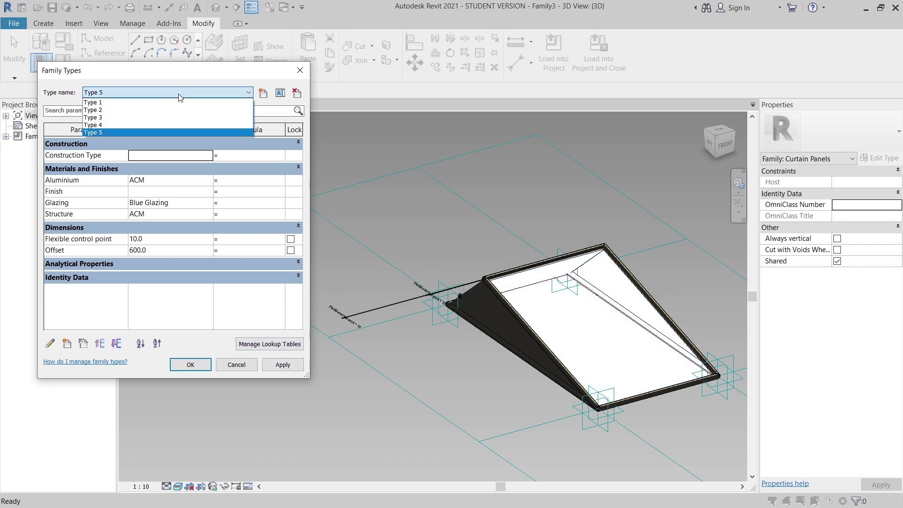
{"action": "left_click", "coordinate": [137, 120]}
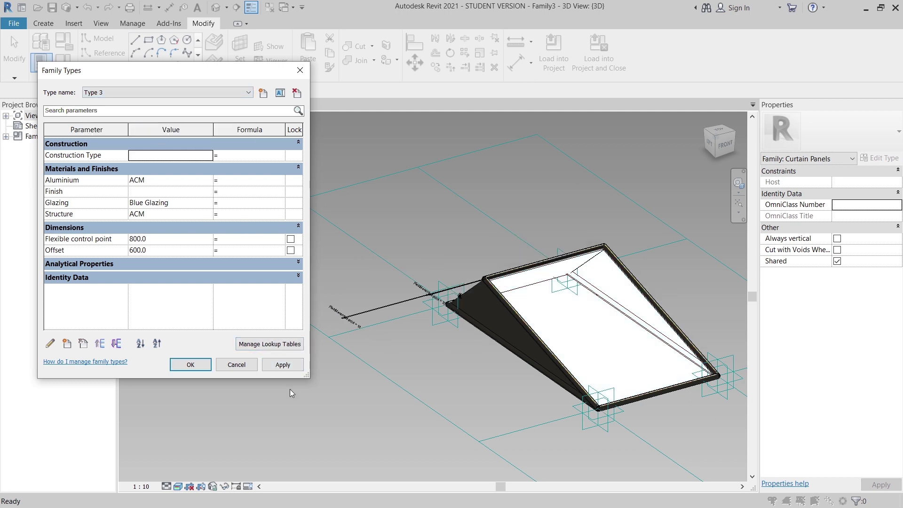
{"action": "left_click", "coordinate": [287, 366]}
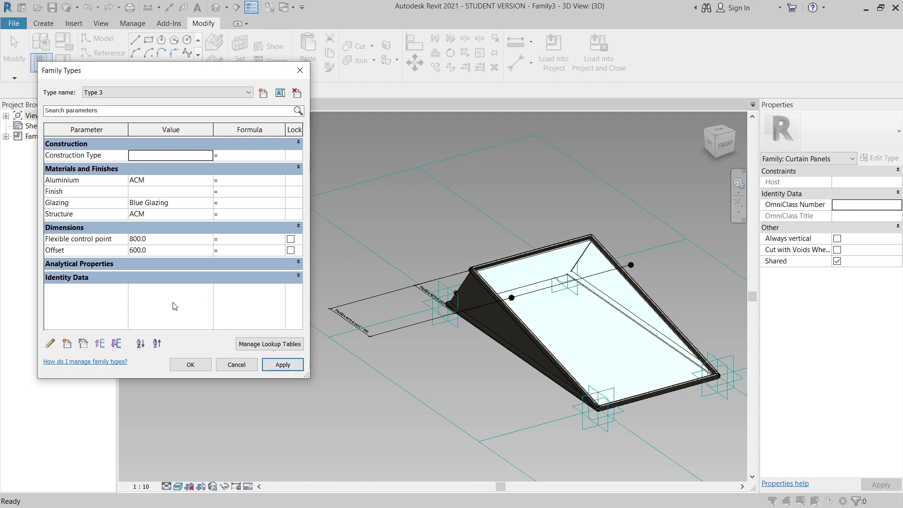
{"action": "left_click", "coordinate": [191, 365]}
{"action": "middle_click_drag", "start_coordinate": [415, 378], "coordinate": [588, 405], "text": "shift"}
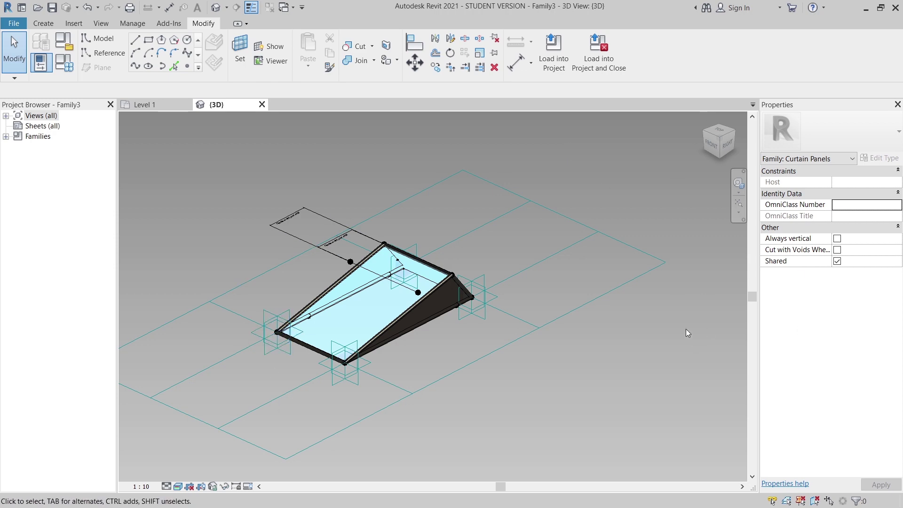
{"action": "middle_click_drag", "start_coordinate": [478, 399], "coordinate": [582, 151], "text": "shift"}
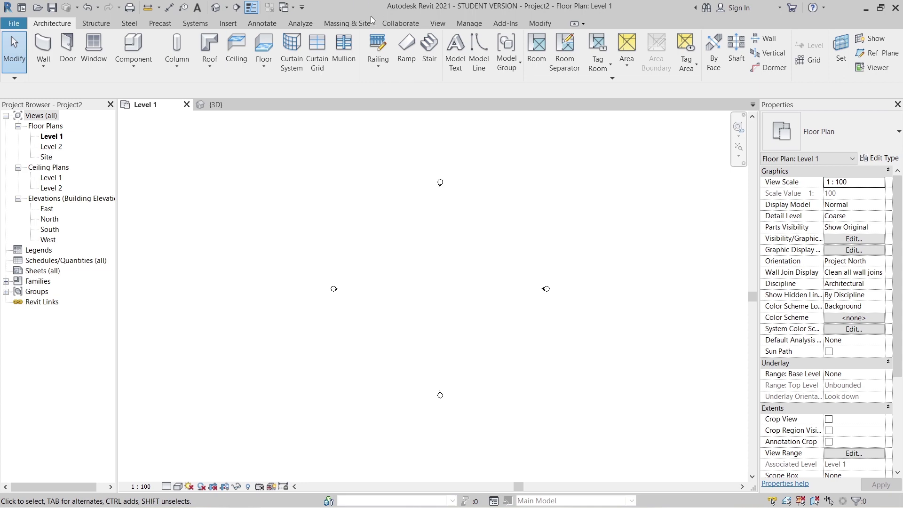
- In the project's Level 1 floor plan, start an in-place mass named Mass 1
{"action": "left_click", "coordinate": [348, 24]}
{"action": "left_click", "coordinate": [114, 53]}
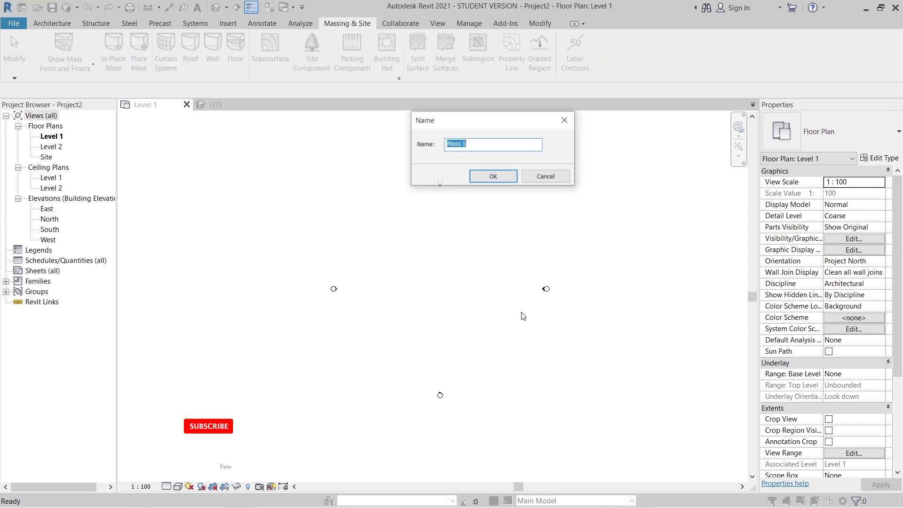
{"action": "left_click", "coordinate": [493, 179]}
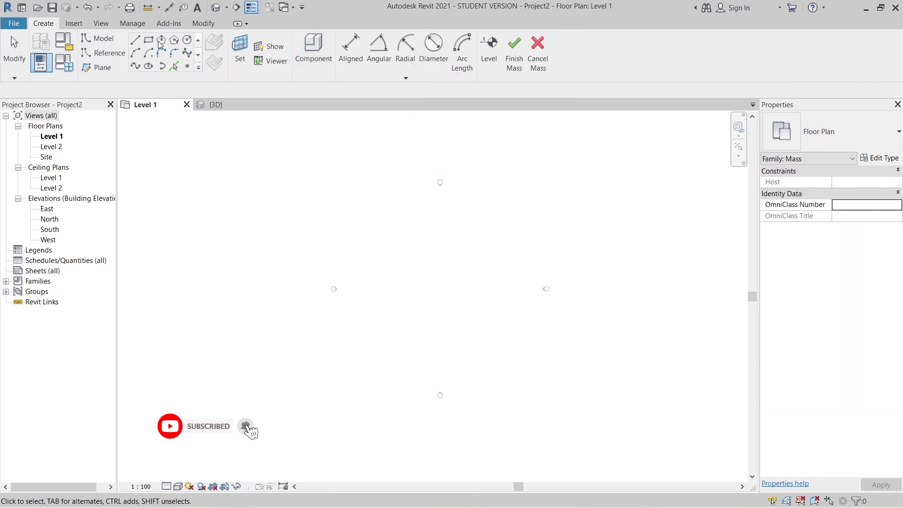
- Sketch a six-sided polygon centred between the elevation markers on Level 1, about 60000 mm across opposite sides
{"action": "left_click", "coordinate": [174, 41]}
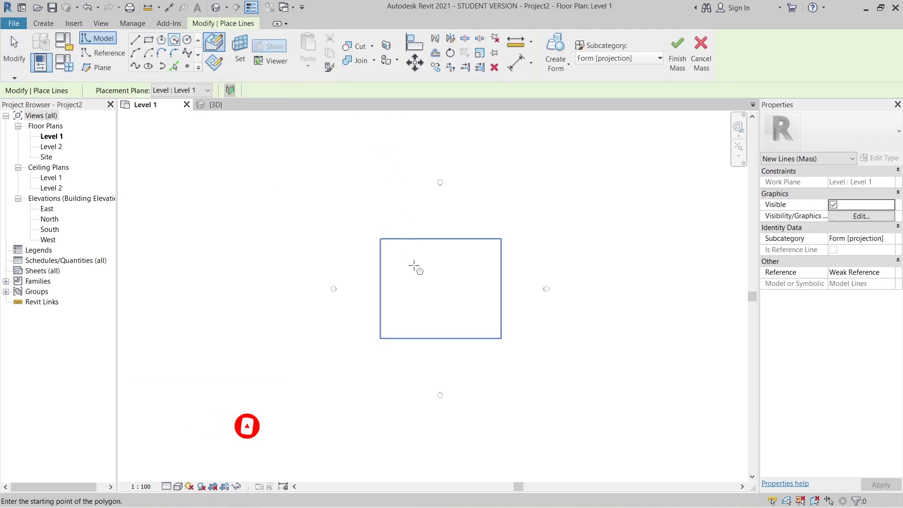
{"action": "left_click", "coordinate": [438, 289]}
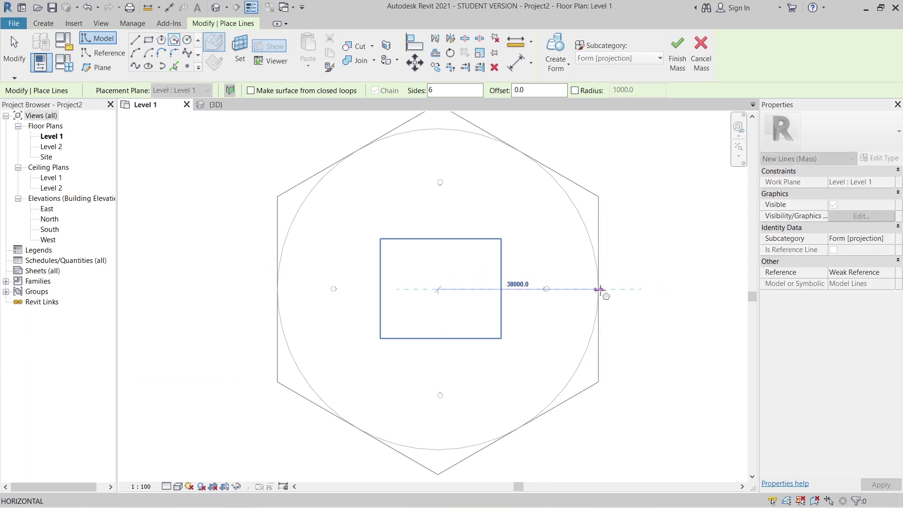
{"action": "left_click", "coordinate": [565, 289]}
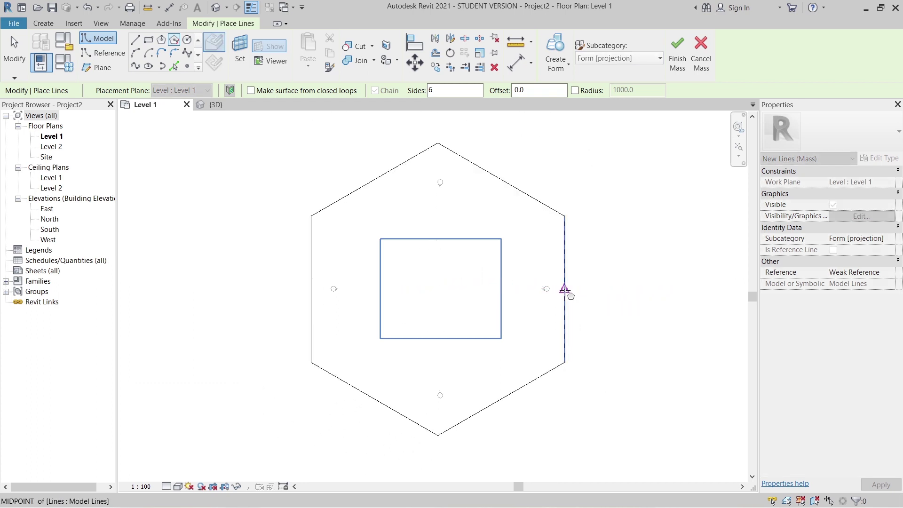
{"action": "key", "text": "Escape"}
{"action": "key", "text": "Escape"}
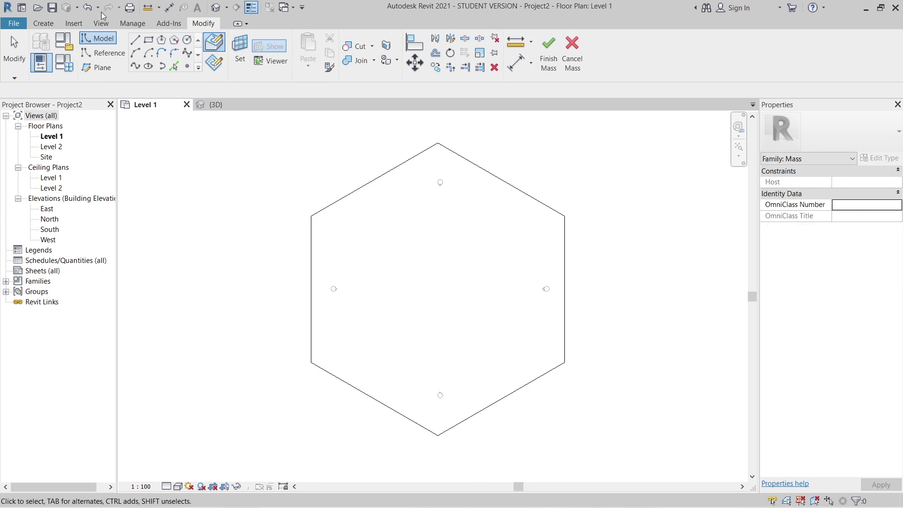
- In the default 3D view, create a solid form about 30000 mm high from the hexagon
{"action": "left_click", "coordinate": [216, 13]}
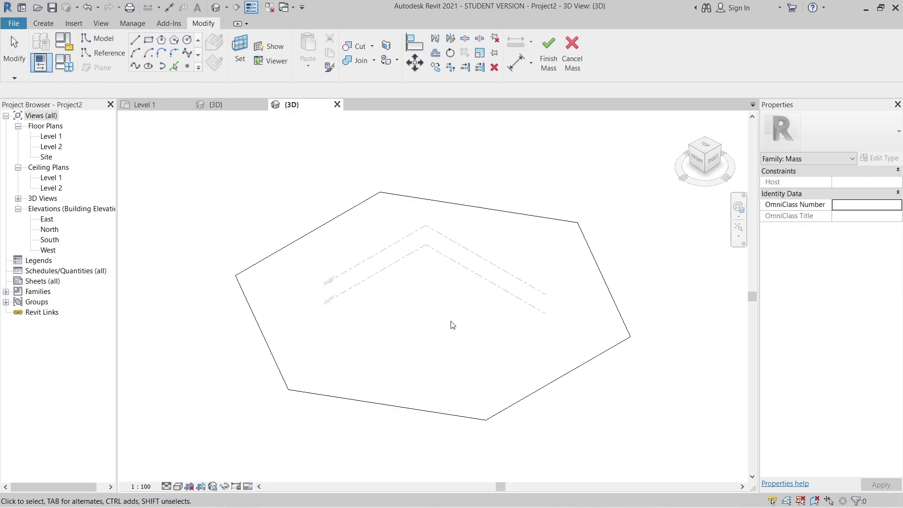
{"action": "left_click", "coordinate": [550, 385]}
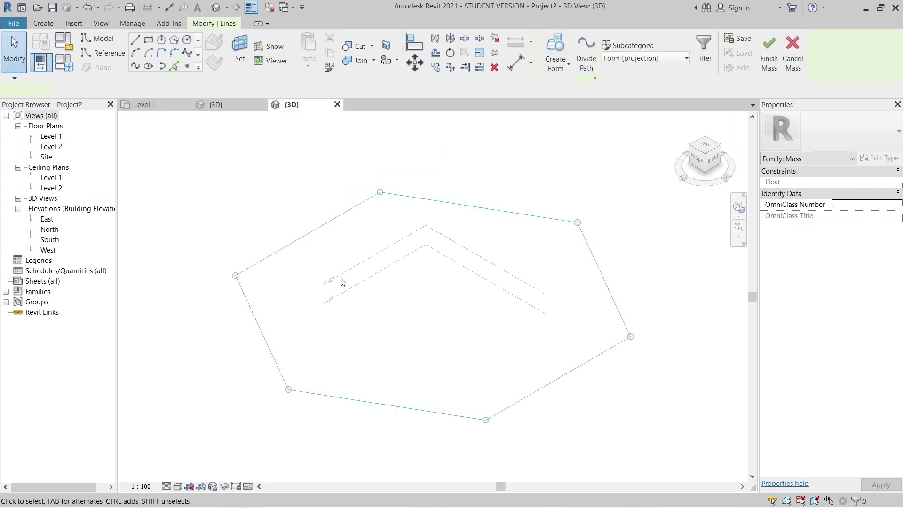
{"action": "left_click", "coordinate": [557, 69]}
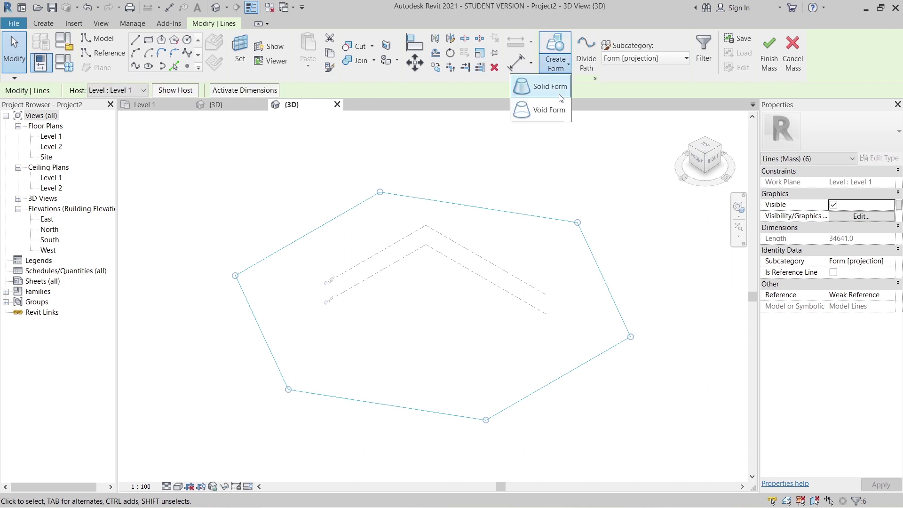
{"action": "left_click", "coordinate": [558, 93]}
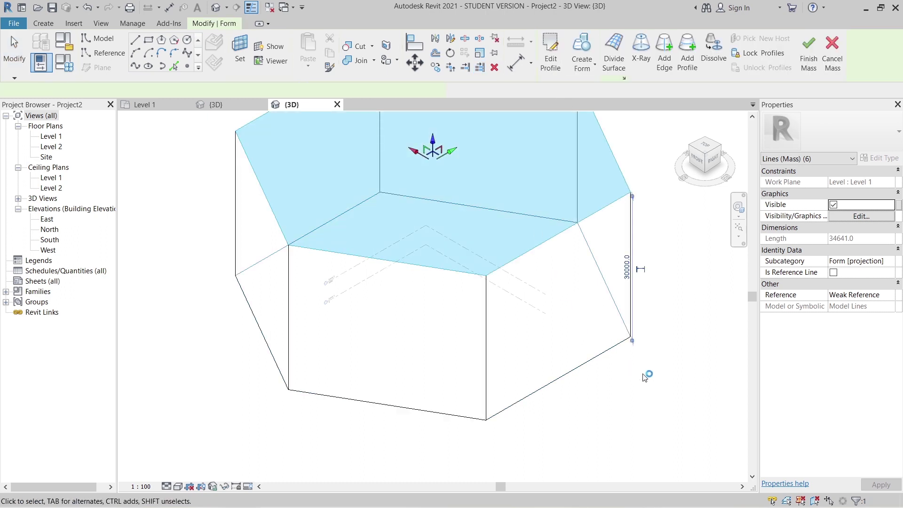
{"action": "middle_click_drag", "start_coordinate": [629, 272], "coordinate": [546, 403], "text": "shift"}
{"action": "left_click", "coordinate": [649, 371]}
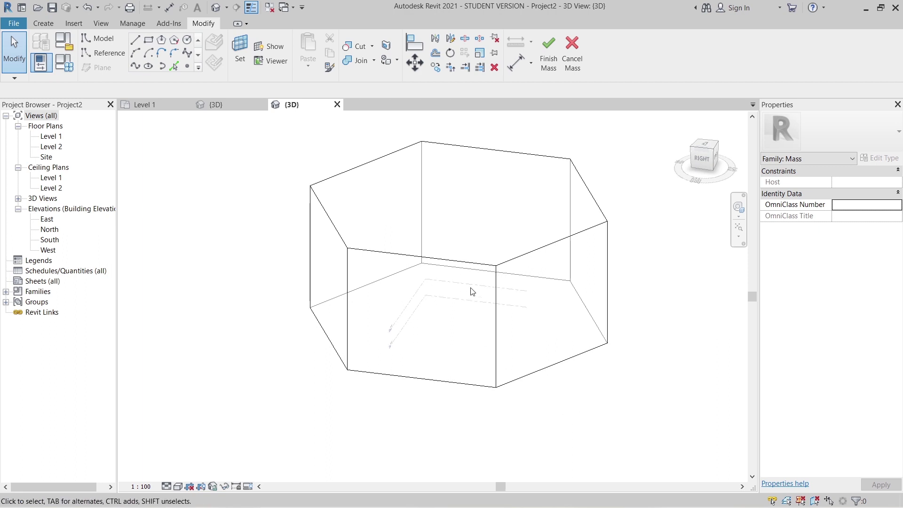
- Select one vertical side face of the hexagonal mass and divide its surface
{"action": "key", "text": "Tab"}
{"action": "key", "text": "Tab"}
{"action": "left_click", "coordinate": [467, 270]}
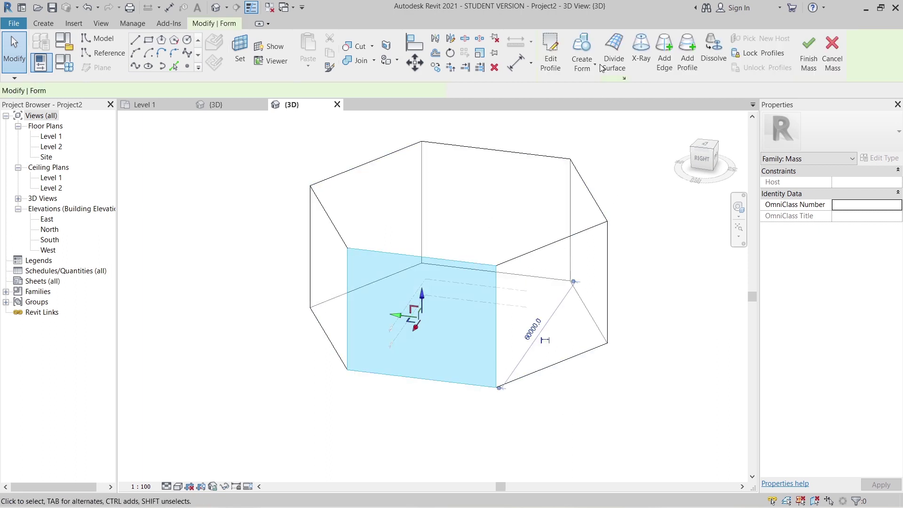
{"action": "left_click", "coordinate": [614, 51]}
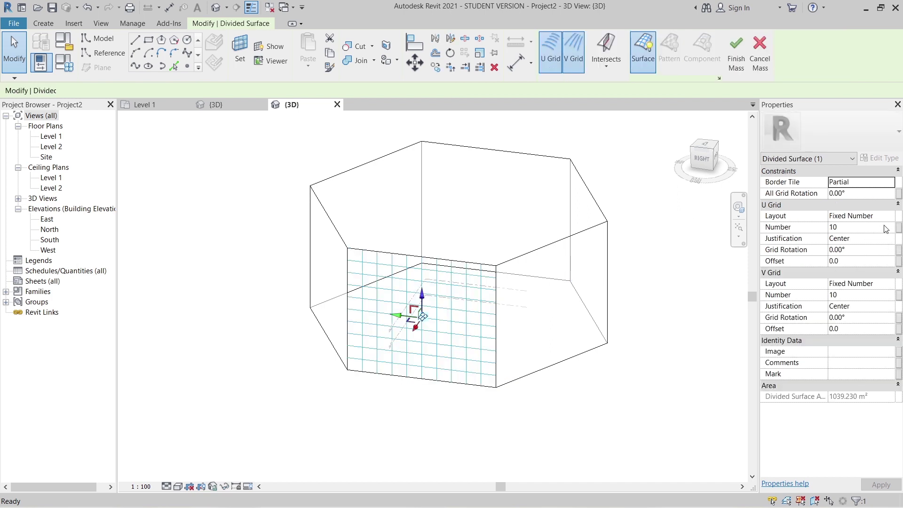
- Set both grids of the divided surface to Fixed Distance, with 3000 for the U grid and 1500 for the V grid
{"action": "left_click", "coordinate": [888, 215]}
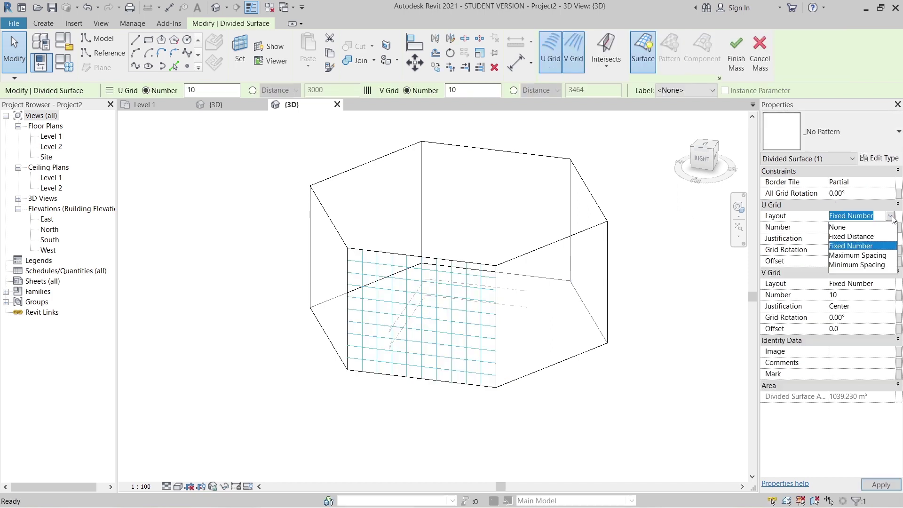
{"action": "left_click", "coordinate": [874, 237]}
{"action": "left_click", "coordinate": [868, 227]}
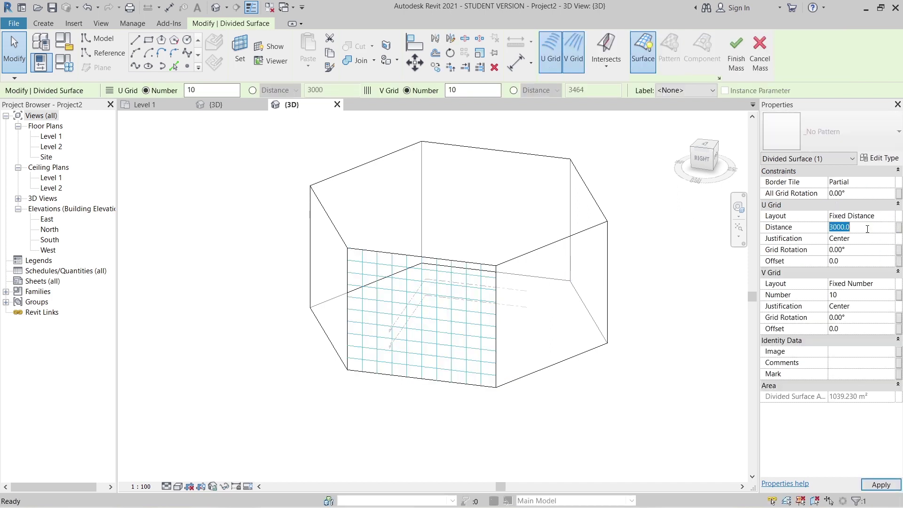
{"action": "left_click", "coordinate": [890, 283]}
{"action": "left_click", "coordinate": [867, 304]}
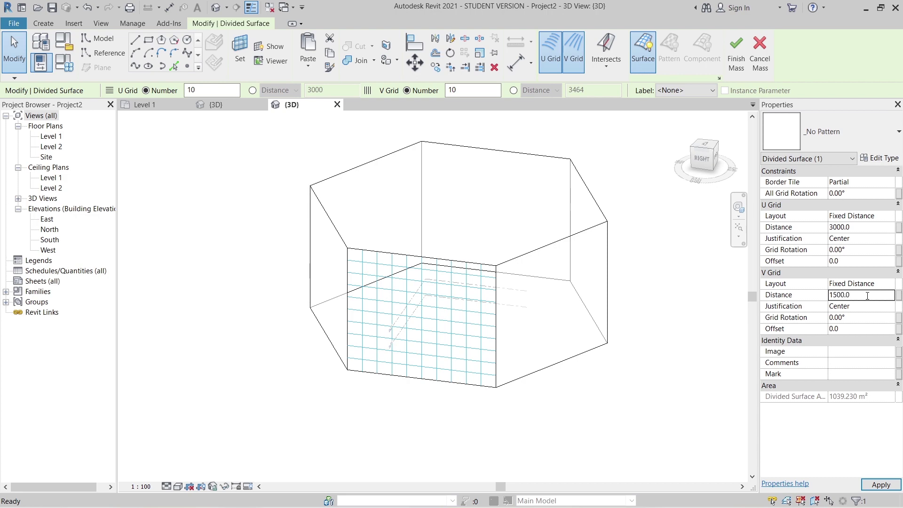
{"action": "left_click", "coordinate": [610, 426]}
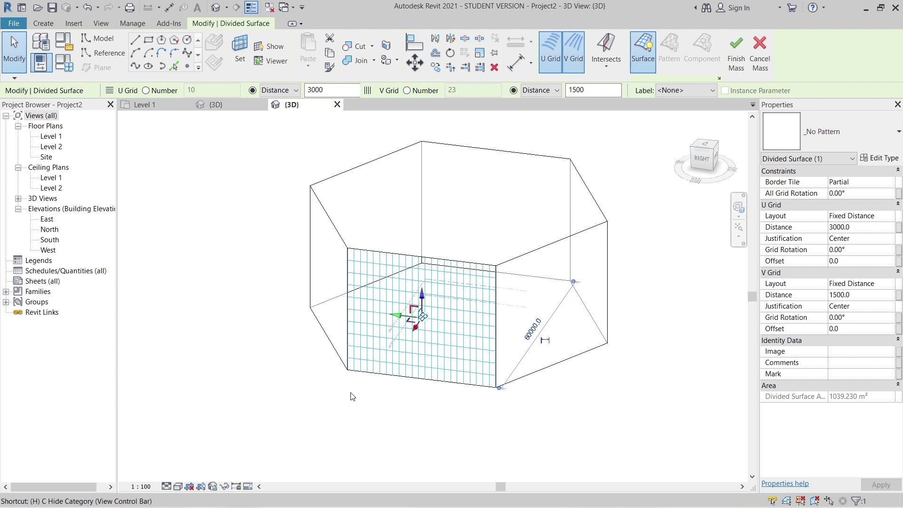
- Temporarily isolate the divided surface in the 3D view
{"action": "key", "text": "i"}
{"action": "left_click", "coordinate": [470, 254]}
{"action": "middle_click_drag", "start_coordinate": [467, 270], "coordinate": [531, 247], "text": "shift"}
{"action": "scroll", "coordinate": [562, 314], "scroll_direction": "up", "scroll_amount": 2}
{"action": "middle_click_drag", "start_coordinate": [612, 325], "coordinate": [490, 294], "text": "shift"}
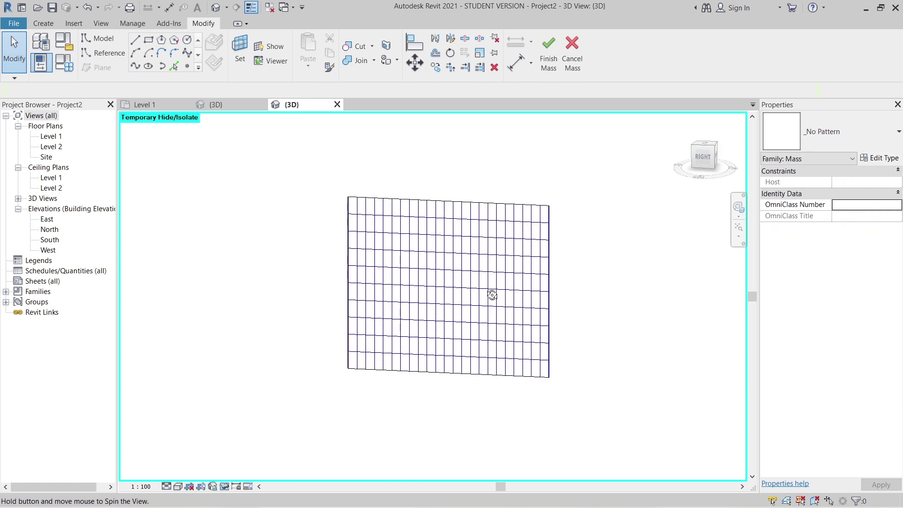
- Turn on Nodes in the surface representation of the divided surface
{"action": "left_click", "coordinate": [442, 226]}
{"action": "left_click", "coordinate": [719, 78]}
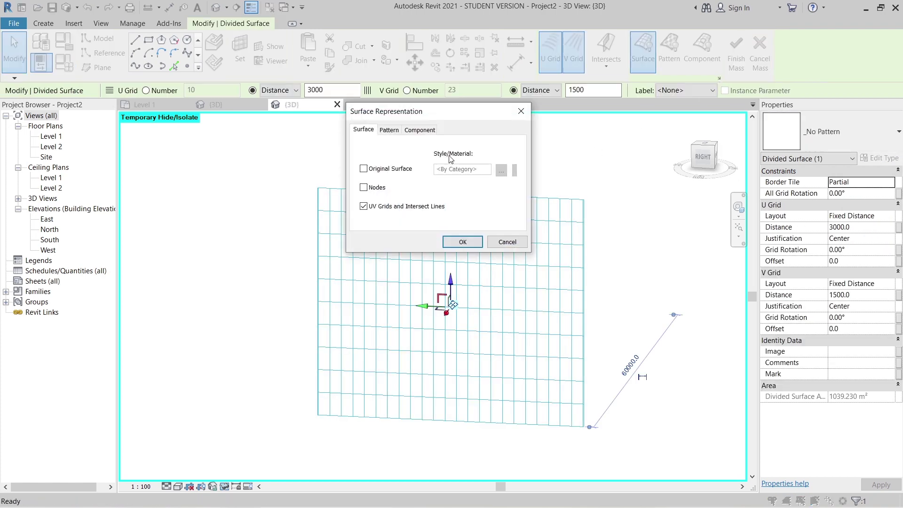
{"action": "left_click", "coordinate": [463, 242]}
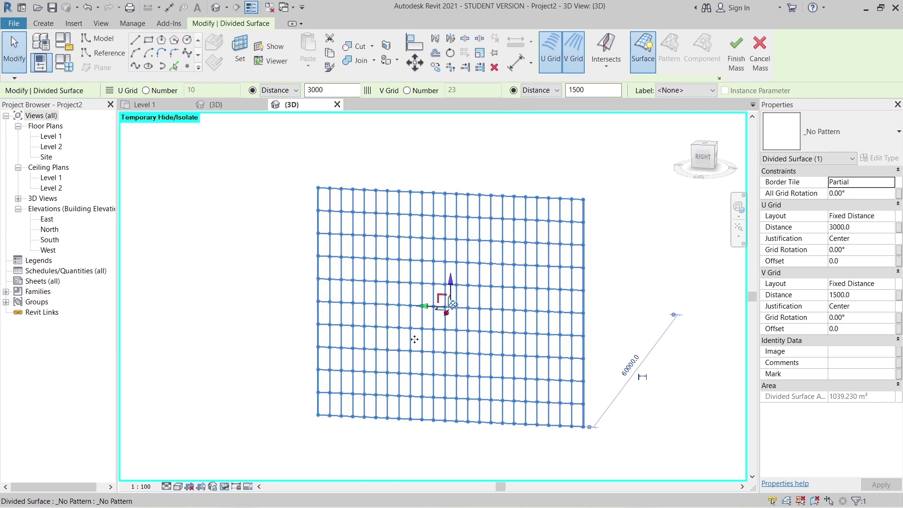
{"action": "left_click", "coordinate": [618, 255]}
- Place the Family3 Type 1 curtain panel component on the four nodes of the upper corner grid cell
{"action": "middle_click_drag", "start_coordinate": [619, 260], "coordinate": [605, 285], "text": "shift"}
{"action": "key", "text": "c"}
{"action": "key", "text": "m"}
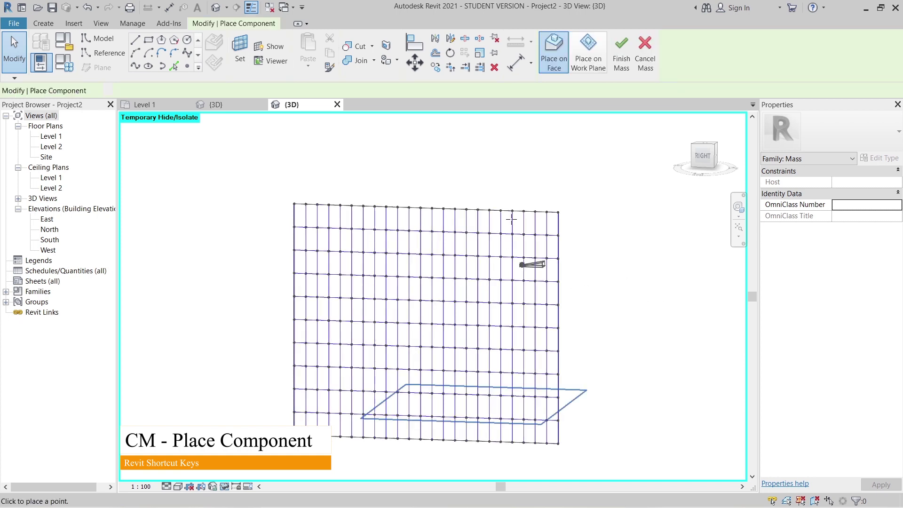
{"action": "scroll", "coordinate": [266, 217], "scroll_direction": "up", "scroll_amount": 6}
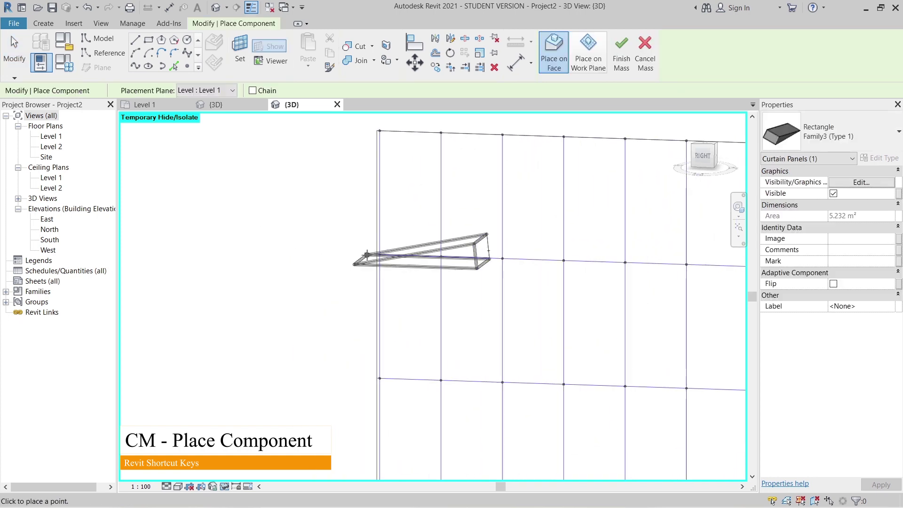
{"action": "left_click", "coordinate": [384, 254]}
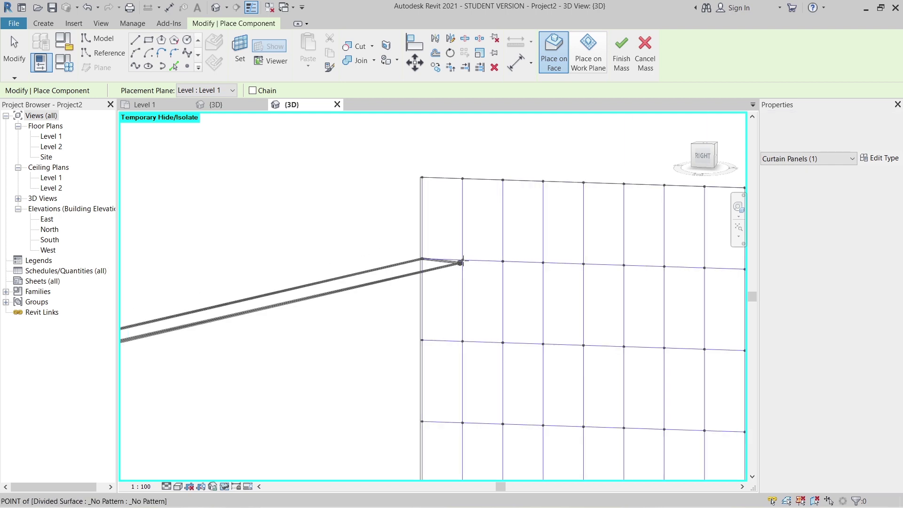
{"action": "left_click", "coordinate": [462, 259]}
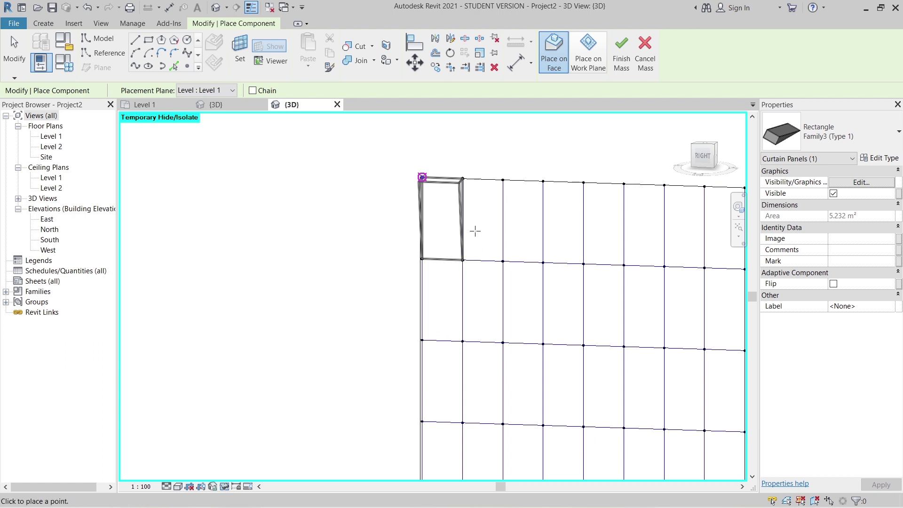
- Place Family3 Type 1 curtain panels on the nodes of the second, third and fourth cells of the top grid row
{"action": "scroll", "coordinate": [474, 239], "scroll_direction": "down", "scroll_amount": 1}
{"action": "middle_click_drag", "start_coordinate": [474, 241], "coordinate": [458, 246]}
{"action": "scroll", "coordinate": [458, 247], "scroll_direction": "up", "scroll_amount": 1}
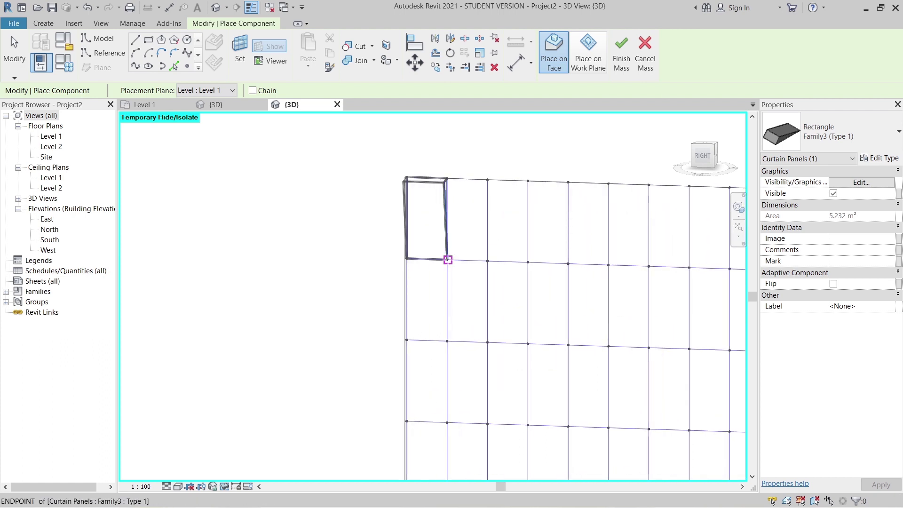
{"action": "left_click", "coordinate": [447, 260]}
{"action": "scroll", "coordinate": [481, 260], "scroll_direction": "down", "scroll_amount": 1}
{"action": "left_click", "coordinate": [484, 261]}
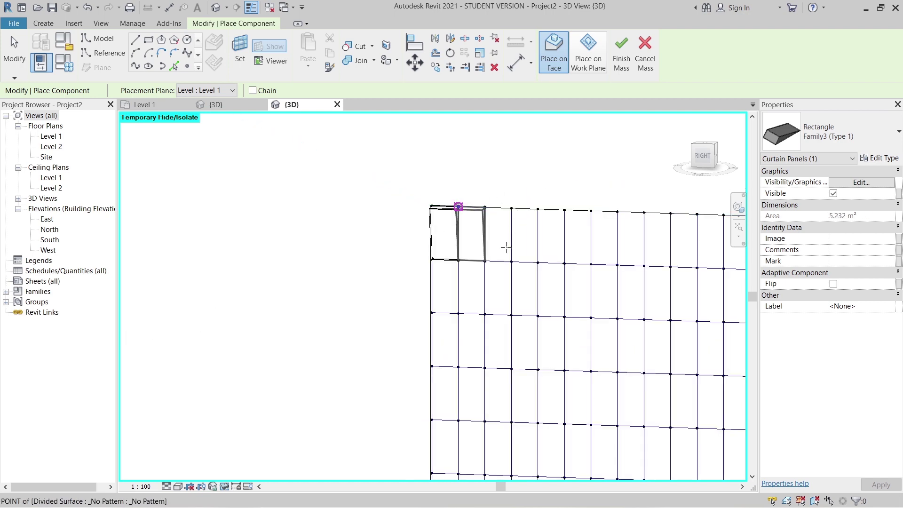
{"action": "left_click", "coordinate": [458, 206]}
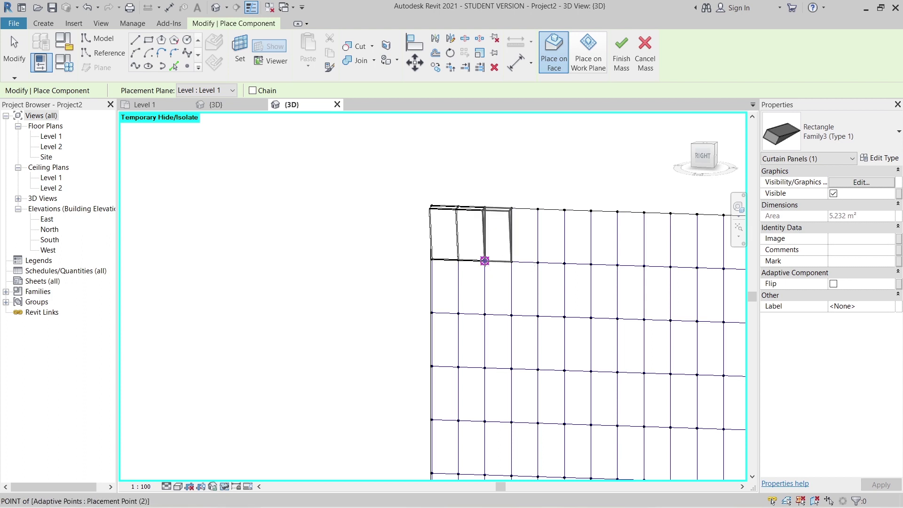
{"action": "left_click", "coordinate": [485, 260]}
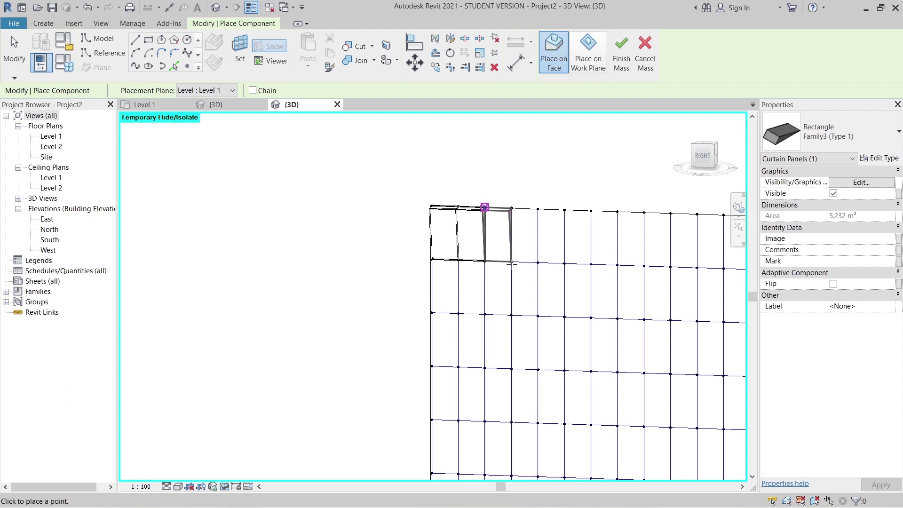
{"action": "left_click", "coordinate": [485, 206]}
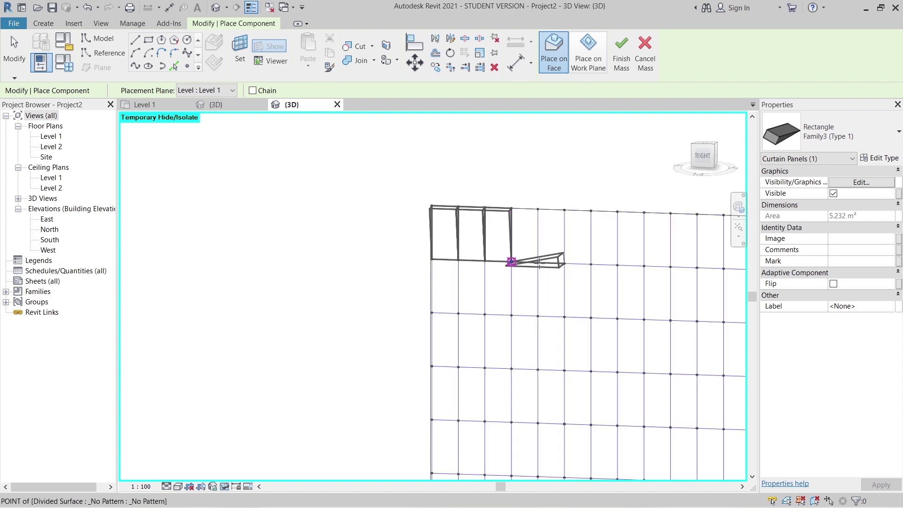
{"action": "left_click", "coordinate": [538, 209]}
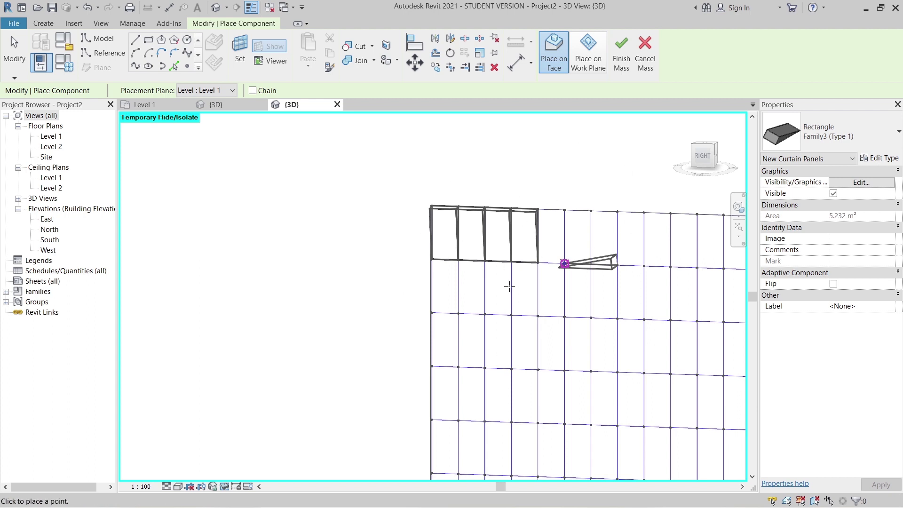
{"action": "left_click", "coordinate": [538, 279]}
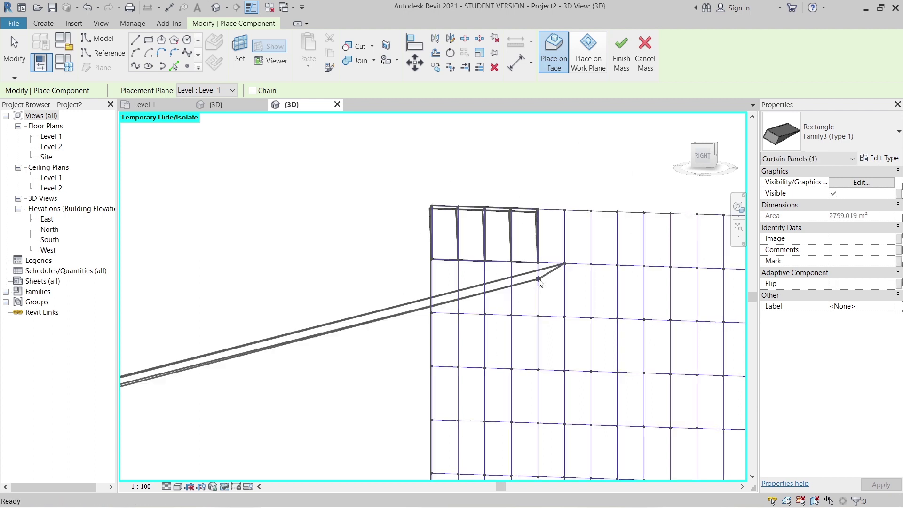
{"action": "key", "text": "Escape"}
{"action": "left_click", "coordinate": [583, 221]}
{"action": "key", "text": "Escape"}
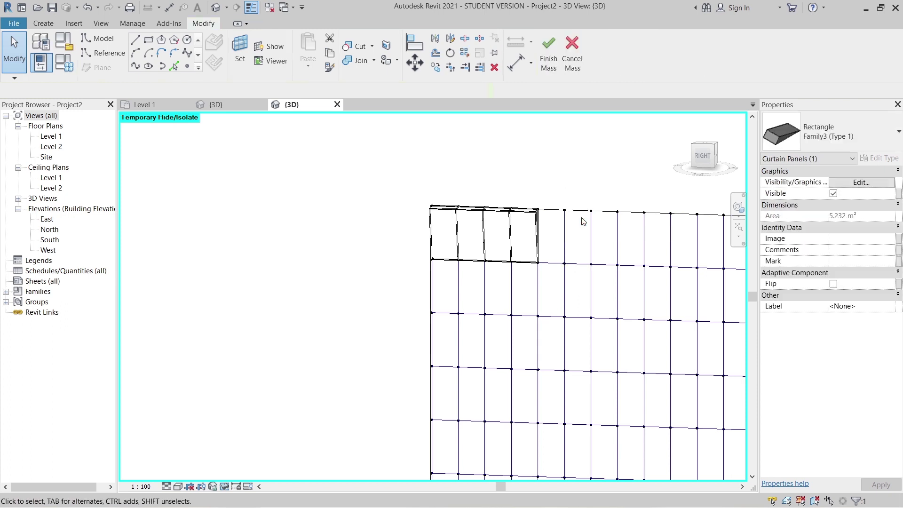
- Place a fifth Family3 Type 1 curtain panel on the nodes of the next cell in the top grid row
{"action": "key", "text": "m"}
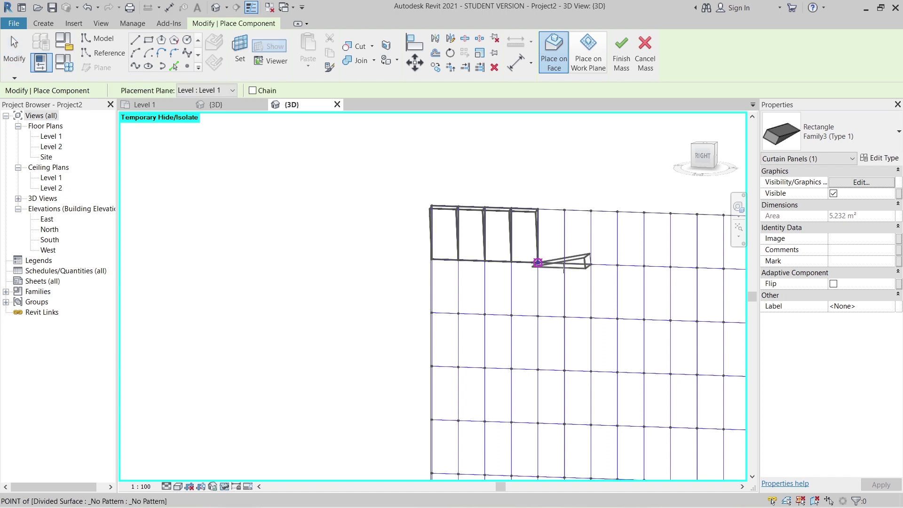
{"action": "left_click", "coordinate": [538, 263]}
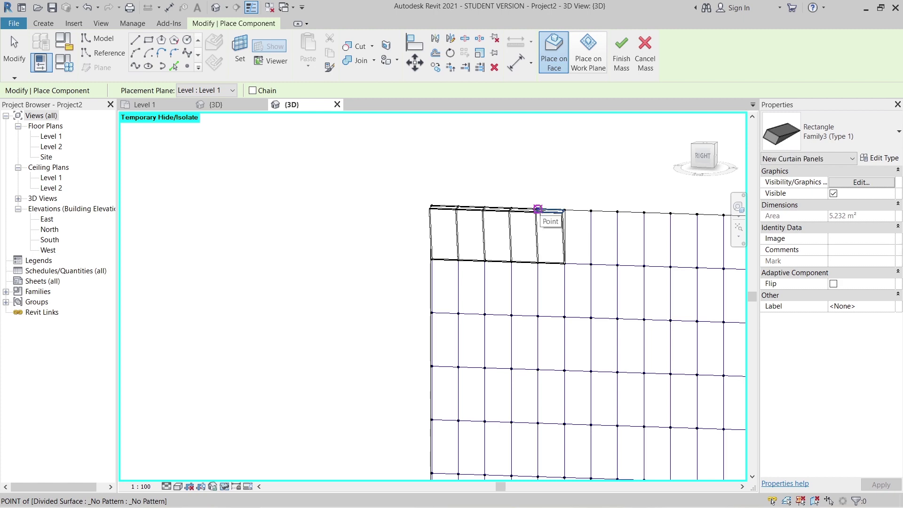
{"action": "left_click", "coordinate": [538, 207]}
{"action": "key", "text": "Escape"}
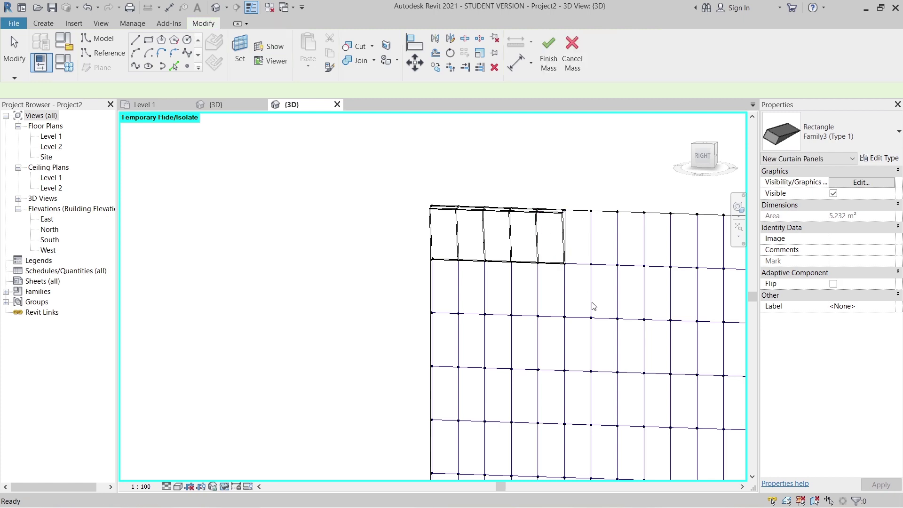
{"action": "key", "text": "Escape"}
- Change the second curtain panel in the top row to Family3 Type 5
{"action": "middle_click_drag", "start_coordinate": [479, 298], "coordinate": [566, 256], "text": "shift"}
{"action": "scroll", "coordinate": [648, 290], "scroll_direction": "down", "scroll_amount": 2}
{"action": "middle_click_drag", "start_coordinate": [648, 291], "coordinate": [503, 247]}
{"action": "middle_click_drag", "start_coordinate": [591, 293], "coordinate": [579, 308], "text": "shift"}
{"action": "middle_click_drag", "start_coordinate": [542, 282], "coordinate": [547, 233]}
{"action": "middle_click_drag", "start_coordinate": [547, 234], "coordinate": [480, 325], "text": "shift"}
{"action": "scroll", "coordinate": [377, 286], "scroll_direction": "up", "scroll_amount": 2}
{"action": "middle_click_drag", "start_coordinate": [473, 280], "coordinate": [535, 268]}
{"action": "scroll", "coordinate": [492, 259], "scroll_direction": "down", "scroll_amount": 2}
{"action": "scroll", "coordinate": [438, 212], "scroll_direction": "up", "scroll_amount": 3}
{"action": "middle_click_drag", "start_coordinate": [461, 249], "coordinate": [467, 277]}
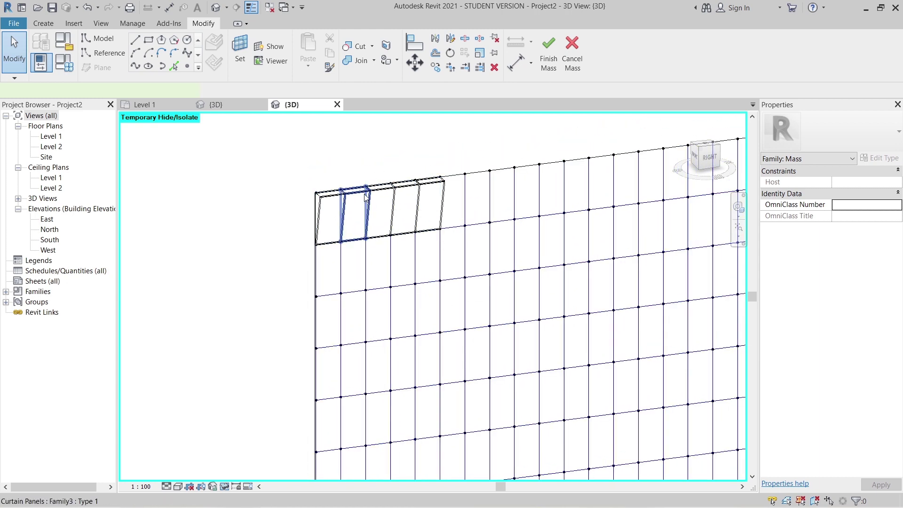
{"action": "left_click", "coordinate": [366, 197]}
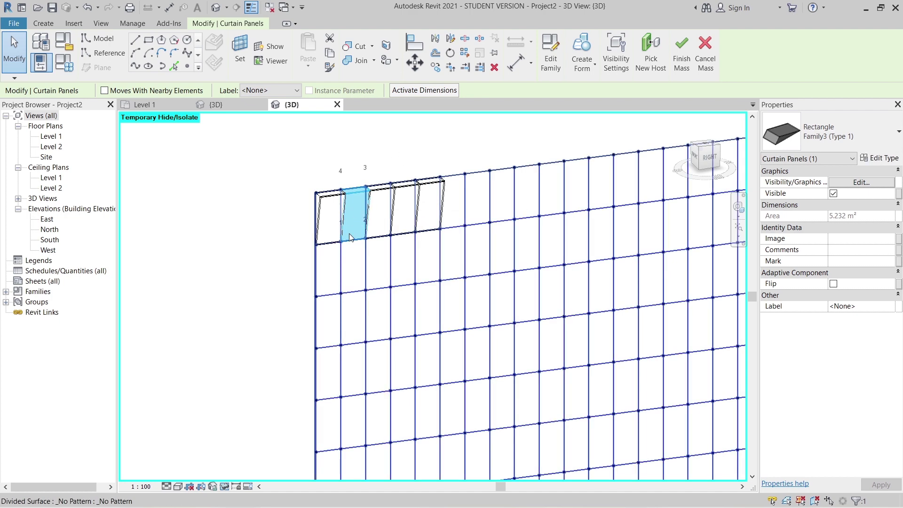
{"action": "left_click", "coordinate": [862, 129]}
{"action": "left_click", "coordinate": [803, 290]}
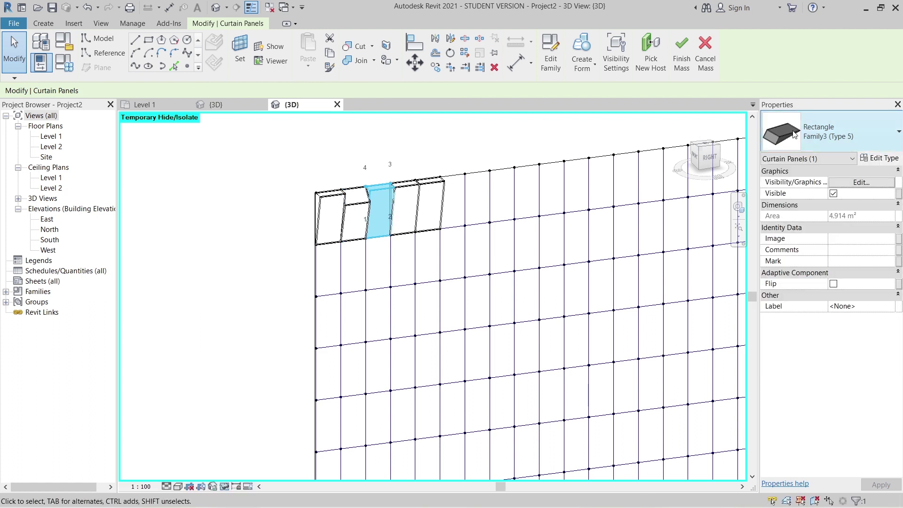
- Change the third curtain panel in the top row to Family3 Type 3 and the fourth to Type 4
{"action": "left_click", "coordinate": [819, 134]}
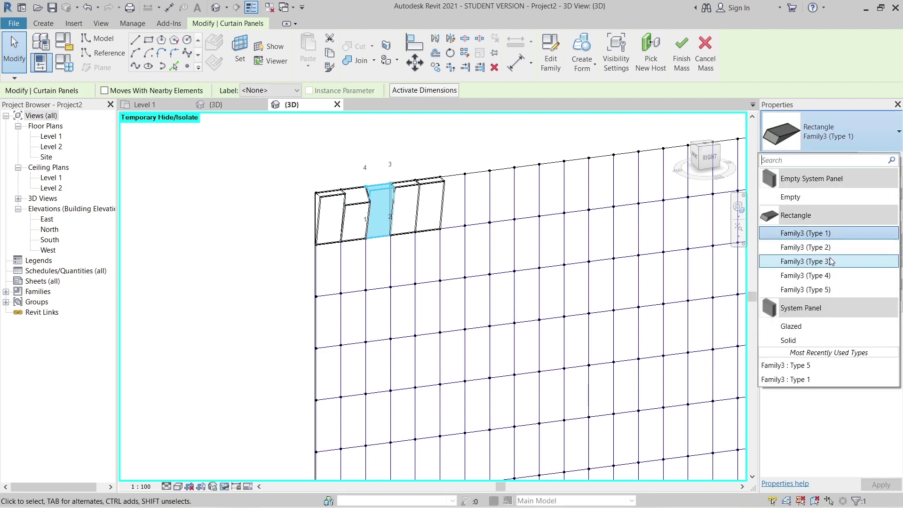
{"action": "left_click", "coordinate": [830, 262]}
{"action": "left_click", "coordinate": [410, 183]}
{"action": "left_click", "coordinate": [833, 134]}
{"action": "left_click", "coordinate": [834, 134]}
{"action": "left_click", "coordinate": [461, 189]}
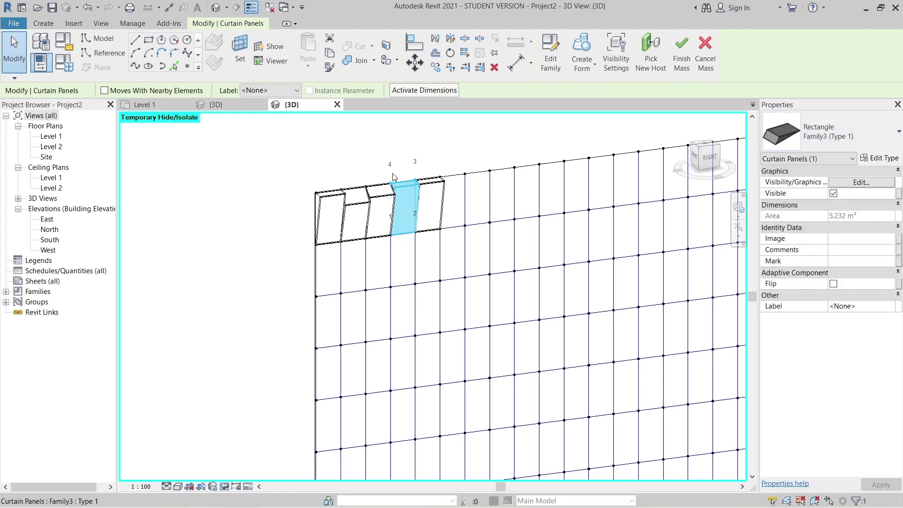
- Change the fifth curtain panel in the top row to Family3 Type 2
{"action": "left_click", "coordinate": [436, 180]}
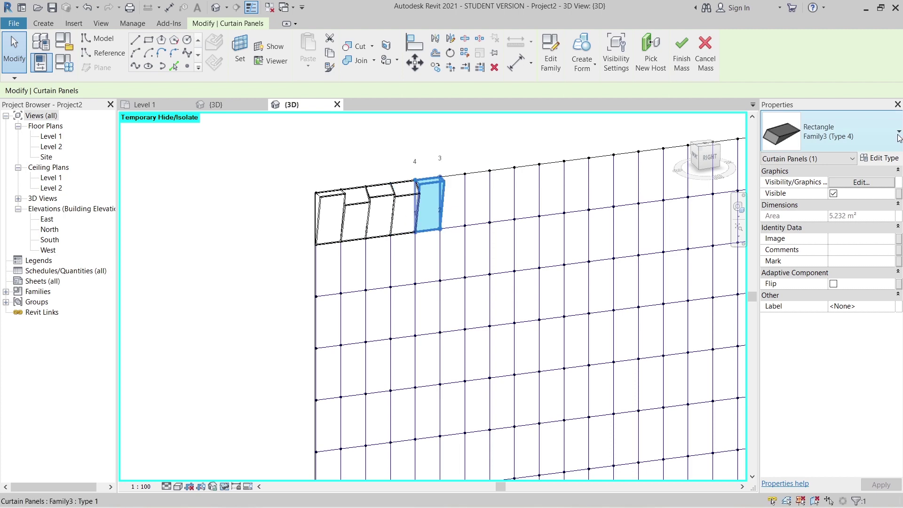
{"action": "left_click", "coordinate": [894, 136]}
{"action": "left_click", "coordinate": [826, 249]}
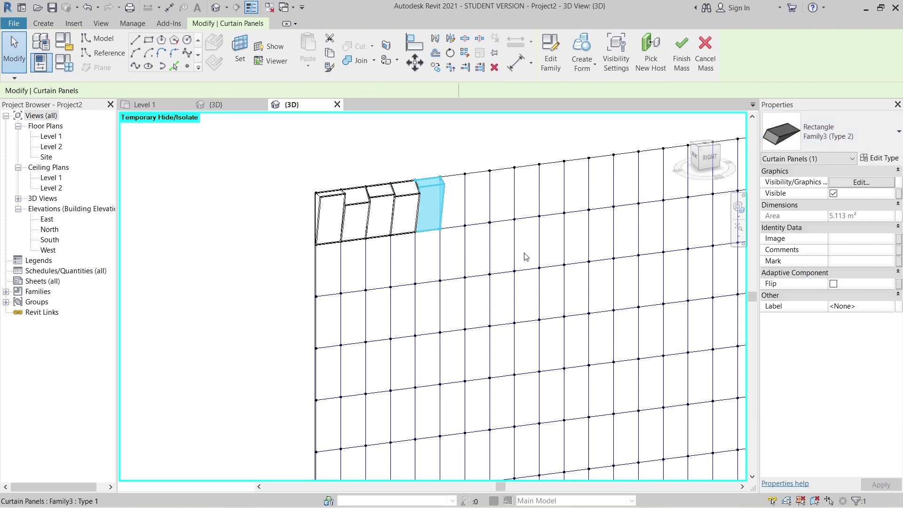
{"action": "key", "text": "Escape"}
- Switch the 3D view to a coloured visual style that displays the panels' frame and glass materials
{"action": "middle_click_drag", "start_coordinate": [484, 196], "coordinate": [328, 163], "text": "shift"}
{"action": "scroll", "coordinate": [311, 129], "scroll_direction": "up", "scroll_amount": 2}
{"action": "middle_click_drag", "start_coordinate": [389, 286], "coordinate": [380, 294], "text": "shift"}
{"action": "left_click", "coordinate": [177, 486]}
{"action": "left_click", "coordinate": [201, 448]}
- Examine the frame corners and top faces where the different neighbouring panel types meet
{"action": "mouse_move", "coordinate": [292, 316]}
{"action": "middle_mouse_down", "text": "shift"}
{"action": "mouse_move", "coordinate": [344, 368]}
{"action": "mouse_move", "coordinate": [498, 369]}
{"action": "middle_mouse_up", "text": "shift"}
{"action": "scroll", "coordinate": [675, 312], "scroll_direction": "up", "scroll_amount": 5}
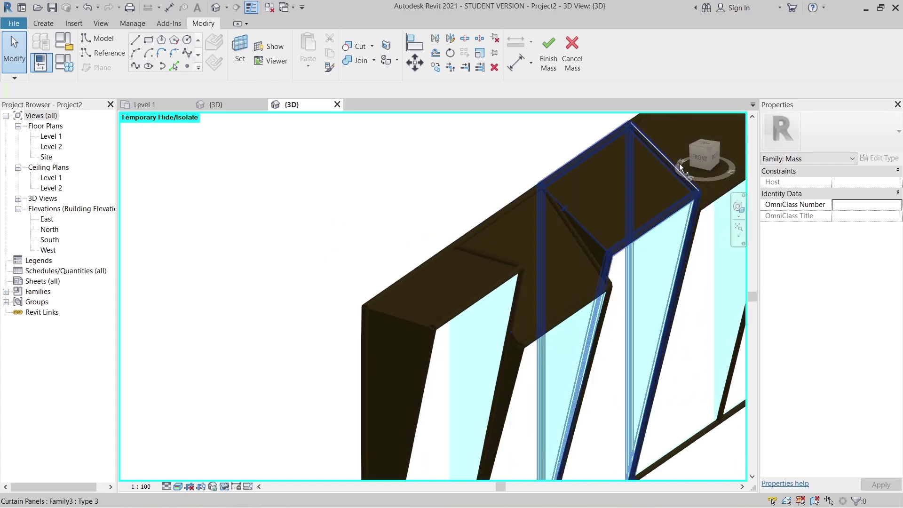
{"action": "scroll", "coordinate": [679, 168], "scroll_direction": "up", "scroll_amount": 4}
{"action": "middle_click_drag", "start_coordinate": [661, 207], "coordinate": [429, 249]}
{"action": "scroll", "coordinate": [391, 162], "scroll_direction": "up", "scroll_amount": 1}
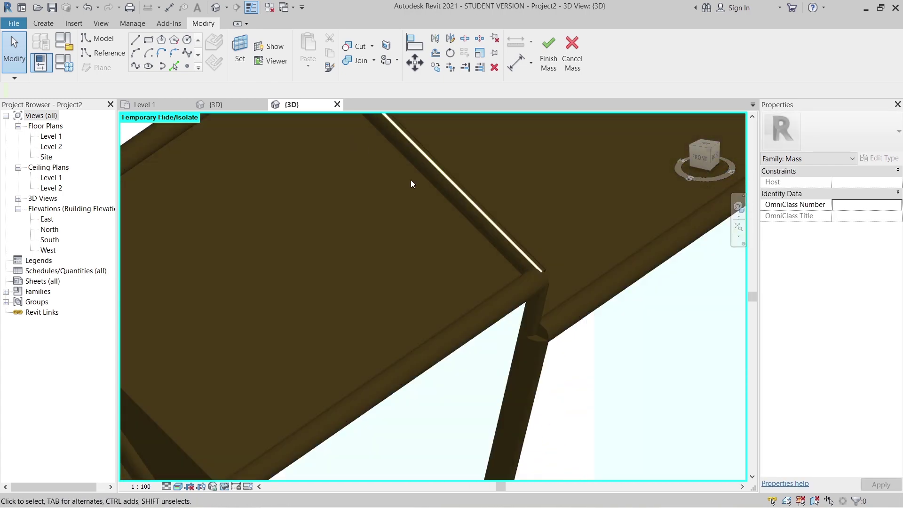
{"action": "middle_click_drag", "start_coordinate": [578, 348], "coordinate": [602, 177]}
{"action": "scroll", "coordinate": [573, 226], "scroll_direction": "down", "scroll_amount": 3}
{"action": "middle_click_drag", "start_coordinate": [554, 314], "coordinate": [432, 292]}
{"action": "middle_click_drag", "start_coordinate": [188, 181], "coordinate": [472, 245]}
{"action": "scroll", "coordinate": [379, 191], "scroll_direction": "up", "scroll_amount": 1}
{"action": "scroll", "coordinate": [379, 191], "scroll_direction": "up", "scroll_amount": 1}
{"action": "middle_click_drag", "start_coordinate": [425, 276], "coordinate": [522, 264], "text": "shift"}
{"action": "middle_click_drag", "start_coordinate": [631, 321], "coordinate": [390, 224]}
{"action": "scroll", "coordinate": [602, 223], "scroll_direction": "up", "scroll_amount": 1}
{"action": "scroll", "coordinate": [579, 306], "scroll_direction": "up", "scroll_amount": 3}
{"action": "middle_click_drag", "start_coordinate": [580, 306], "coordinate": [398, 340]}
{"action": "scroll", "coordinate": [487, 247], "scroll_direction": "up", "scroll_amount": 1}
{"action": "scroll", "coordinate": [513, 200], "scroll_direction": "up", "scroll_amount": 3}
{"action": "scroll", "coordinate": [510, 182], "scroll_direction": "up", "scroll_amount": 1}
{"action": "middle_click_drag", "start_coordinate": [527, 242], "coordinate": [529, 342]}
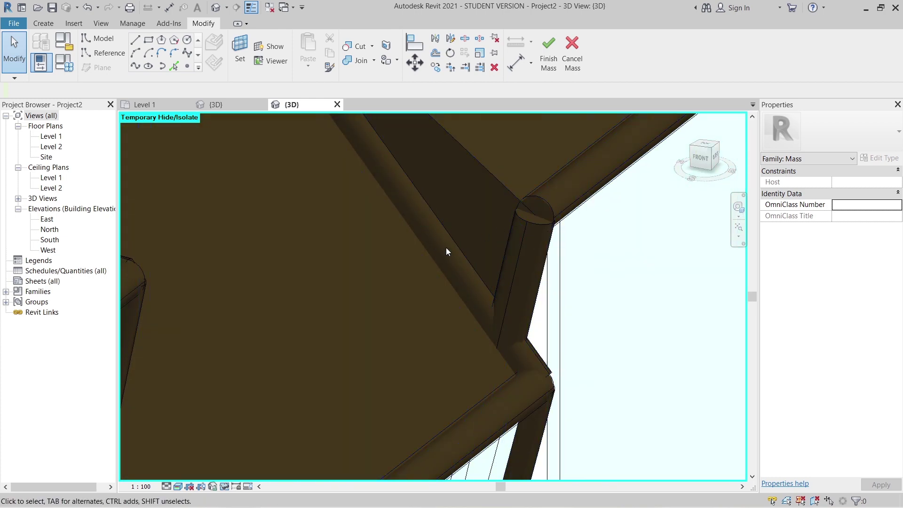
{"action": "scroll", "coordinate": [422, 179], "scroll_direction": "down", "scroll_amount": 8}
{"action": "middle_click_drag", "start_coordinate": [465, 249], "coordinate": [459, 262], "text": "shift"}
{"action": "scroll", "coordinate": [535, 349], "scroll_direction": "down", "scroll_amount": 2}
{"action": "middle_click_drag", "start_coordinate": [534, 349], "coordinate": [542, 363]}
{"action": "scroll", "coordinate": [422, 339], "scroll_direction": "down", "scroll_amount": 2}
{"action": "middle_click_drag", "start_coordinate": [423, 340], "coordinate": [421, 332]}
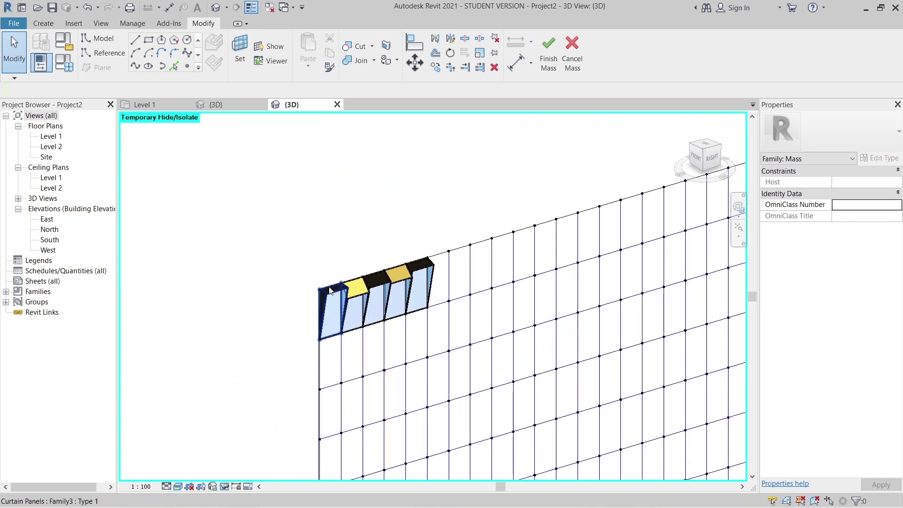
- Select all five placed curtain panels and repeat them across the whole divided surface
{"action": "left_click", "coordinate": [360, 288]}
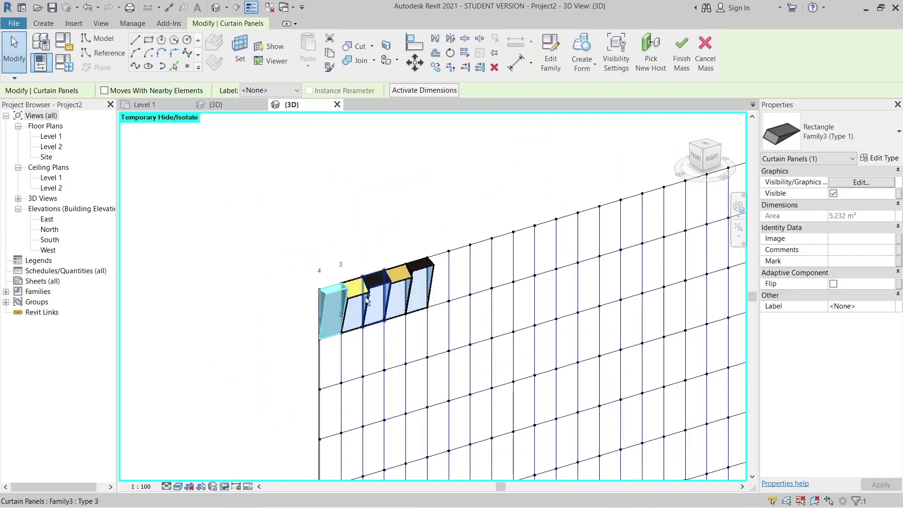
{"action": "left_click", "coordinate": [361, 299], "text": "ctrl"}
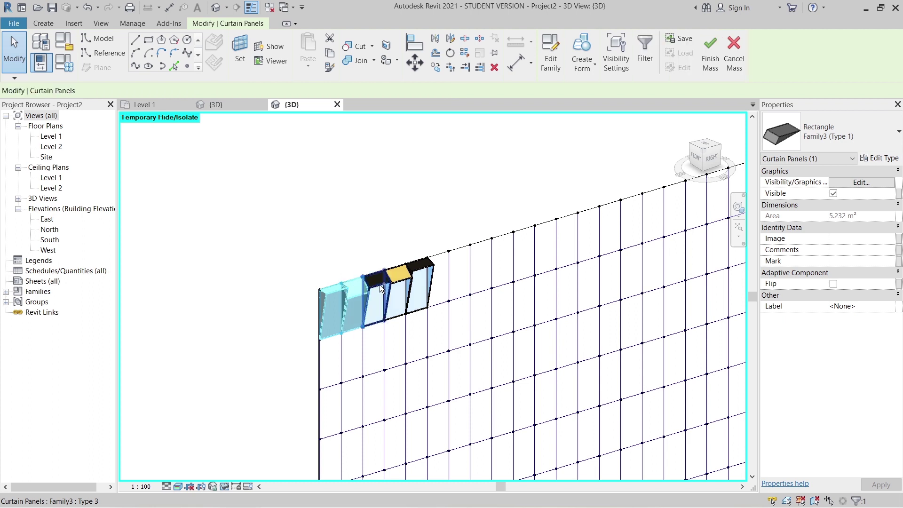
{"action": "left_click", "coordinate": [400, 281], "text": "ctrl"}
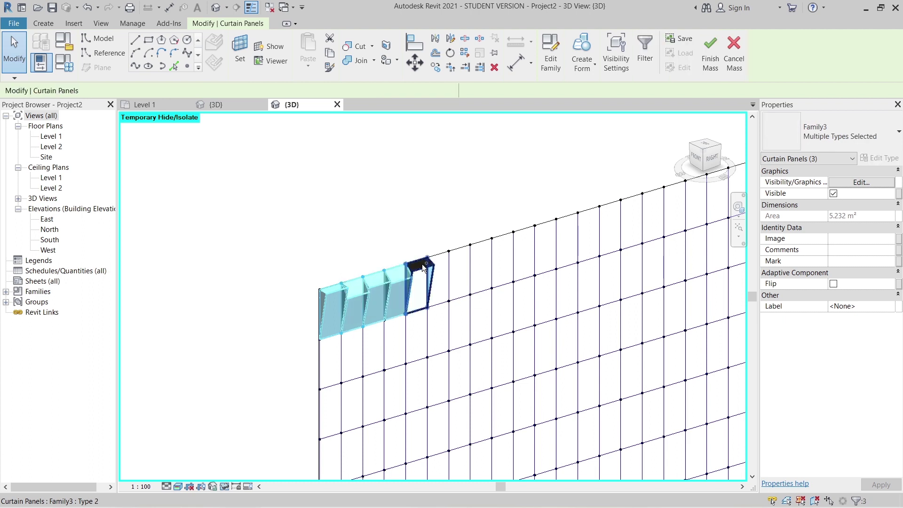
{"action": "left_click", "coordinate": [421, 264], "text": "ctrl"}
{"action": "left_click", "coordinate": [422, 267], "text": "ctrl"}
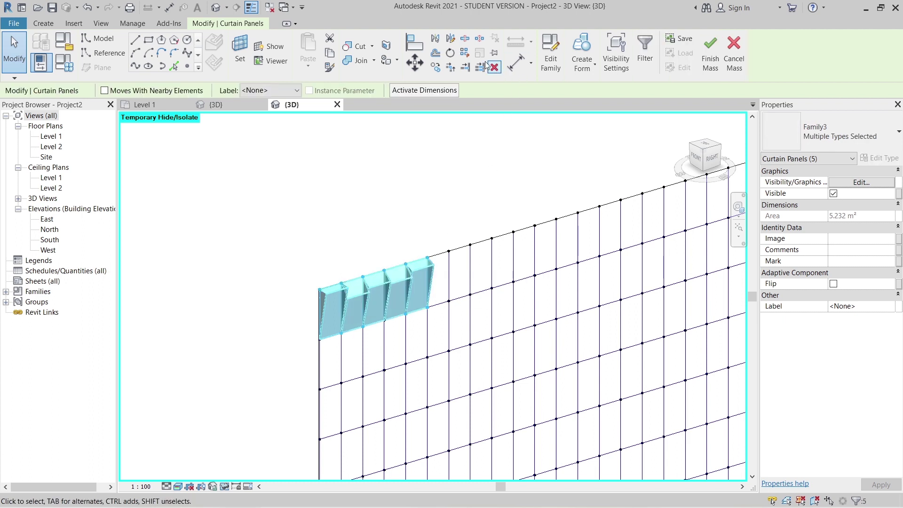
{"action": "left_click", "coordinate": [466, 54]}
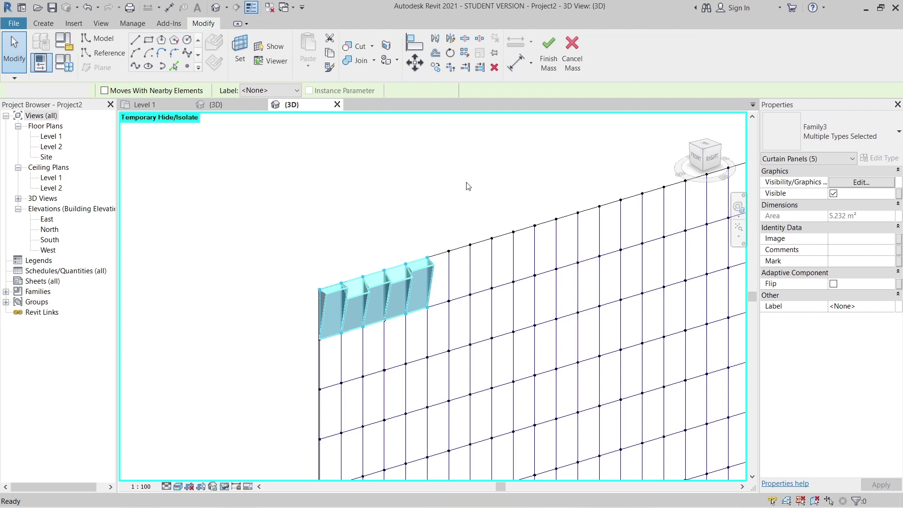
- Inspect the repeated panels up close and then the whole facade from several angles
{"action": "scroll", "coordinate": [466, 186], "scroll_direction": "down", "scroll_amount": 4}
{"action": "middle_click_drag", "start_coordinate": [572, 345], "coordinate": [399, 332], "text": "shift"}
{"action": "scroll", "coordinate": [544, 285], "scroll_direction": "up", "scroll_amount": 4}
{"action": "middle_click_drag", "start_coordinate": [542, 301], "coordinate": [487, 289]}
{"action": "scroll", "coordinate": [395, 188], "scroll_direction": "up", "scroll_amount": 4}
{"action": "middle_click_drag", "start_coordinate": [405, 370], "coordinate": [452, 295]}
{"action": "middle_click_drag", "start_coordinate": [452, 295], "coordinate": [470, 306], "text": "shift"}
{"action": "scroll", "coordinate": [353, 164], "scroll_direction": "up", "scroll_amount": 4}
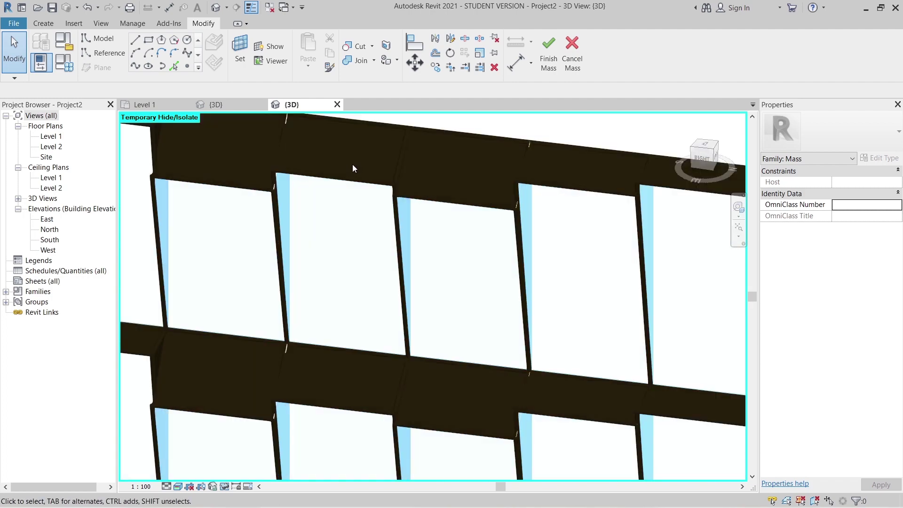
{"action": "scroll", "coordinate": [360, 169], "scroll_direction": "down", "scroll_amount": 6}
{"action": "scroll", "coordinate": [405, 247], "scroll_direction": "down", "scroll_amount": 3}
{"action": "middle_click_drag", "start_coordinate": [467, 256], "coordinate": [523, 225], "text": "shift"}
{"action": "middle_click_drag", "start_coordinate": [489, 250], "coordinate": [549, 247], "text": "shift"}
{"action": "middle_click_drag", "start_coordinate": [356, 276], "coordinate": [518, 277], "text": "shift"}
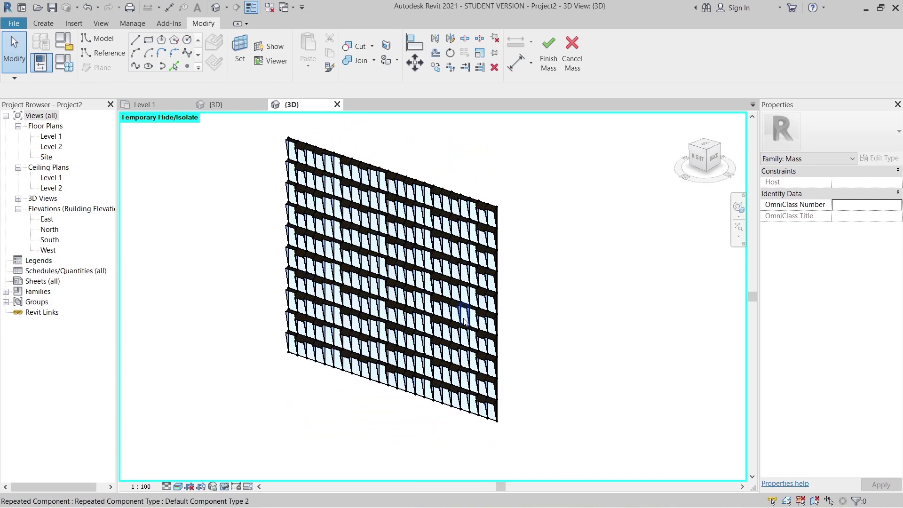
- Reset the temporary hide/isolate and view the panelled face together with the whole mass
{"action": "key", "text": "h"}
{"action": "key", "text": "r"}
{"action": "middle_click_drag", "start_coordinate": [541, 305], "coordinate": [420, 427], "text": "shift"}
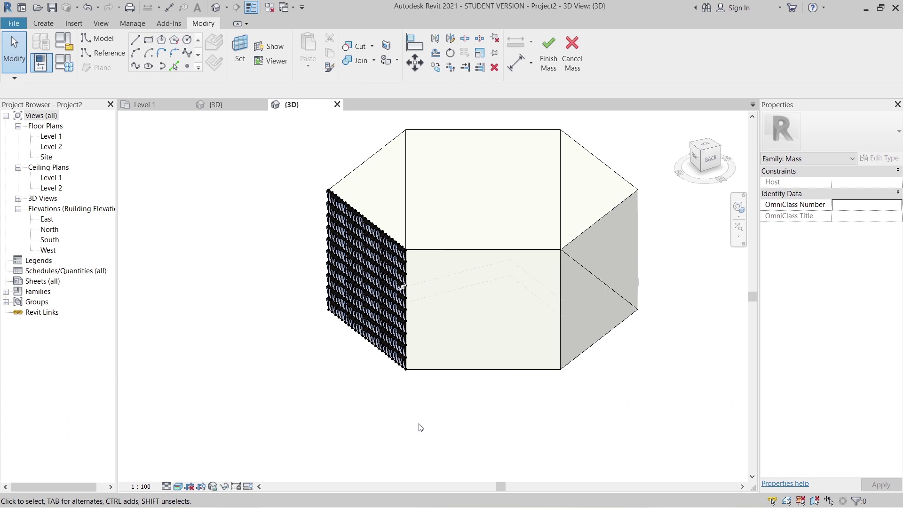
{"action": "middle_click_drag", "start_coordinate": [338, 346], "coordinate": [411, 342], "text": "shift"}
{"action": "scroll", "coordinate": [410, 342], "scroll_direction": "up", "scroll_amount": 6}
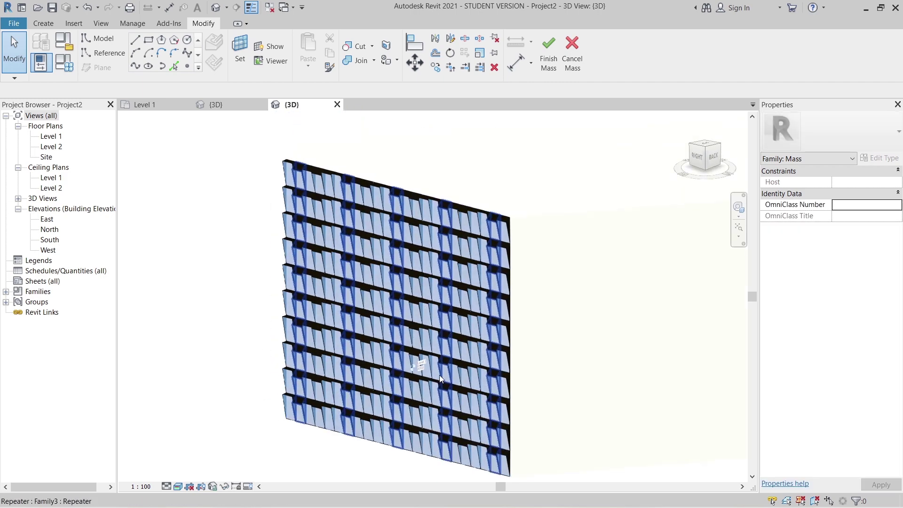